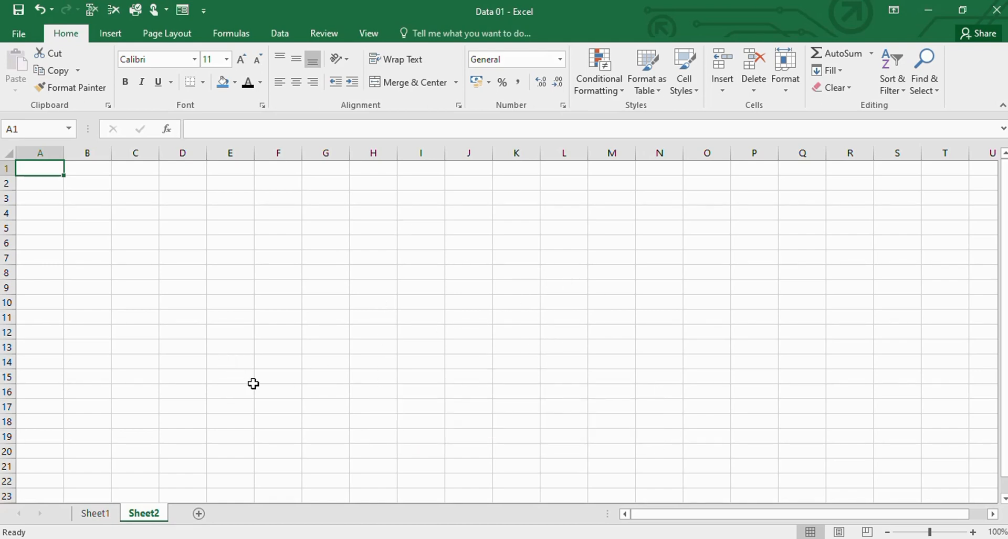
Step: Select the employee records in A2:E11 on Sheet1 and look through the conditional formatting rule categories
{"action": "left_click", "coordinate": [90, 514]}
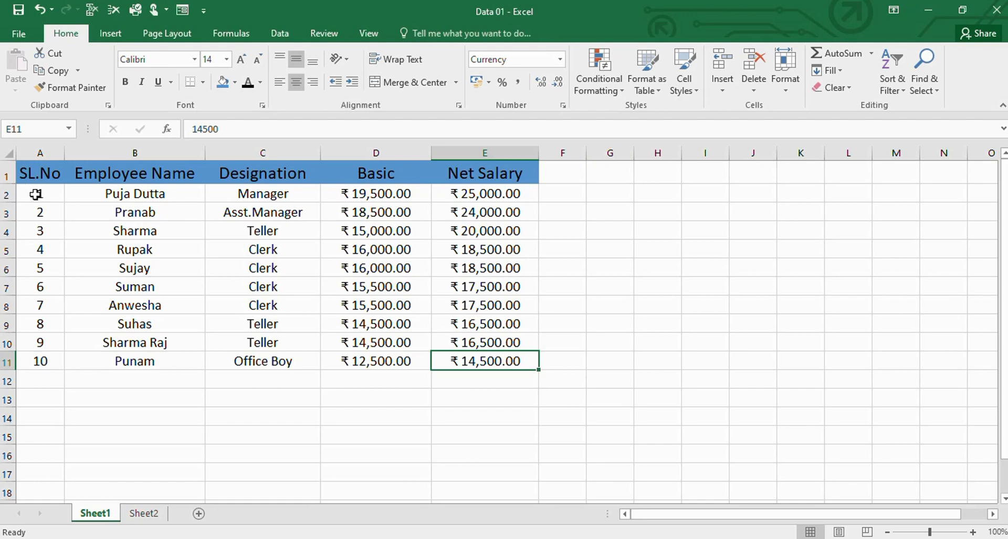
{"action": "left_click_drag", "start_coordinate": [35, 193], "coordinate": [494, 369]}
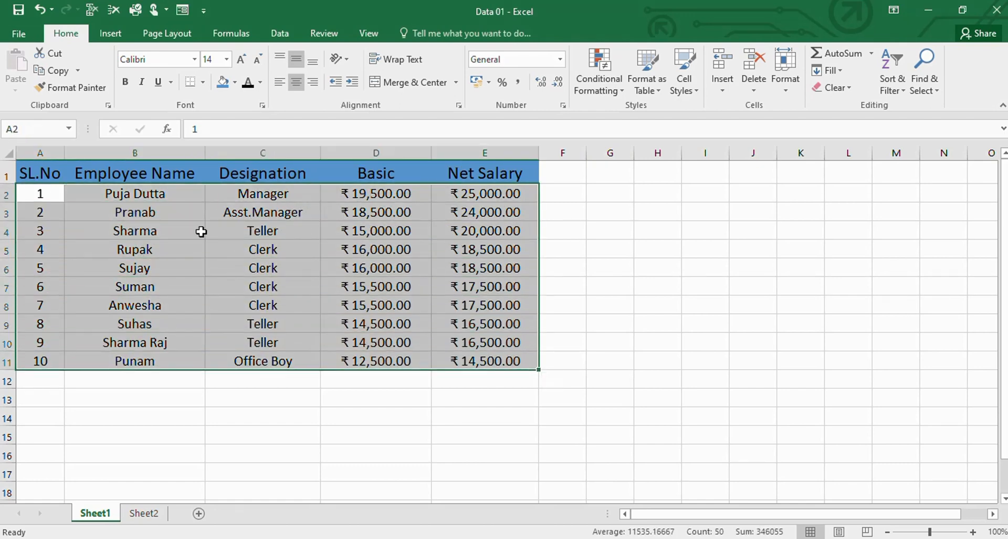
{"action": "left_click", "coordinate": [597, 89]}
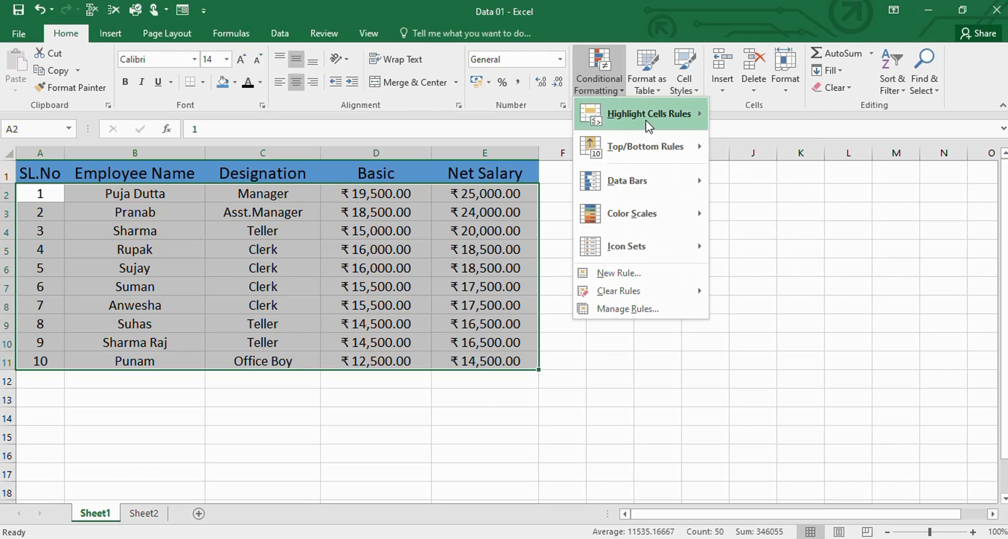
{"action": "mouse_move", "coordinate": [646, 117]}
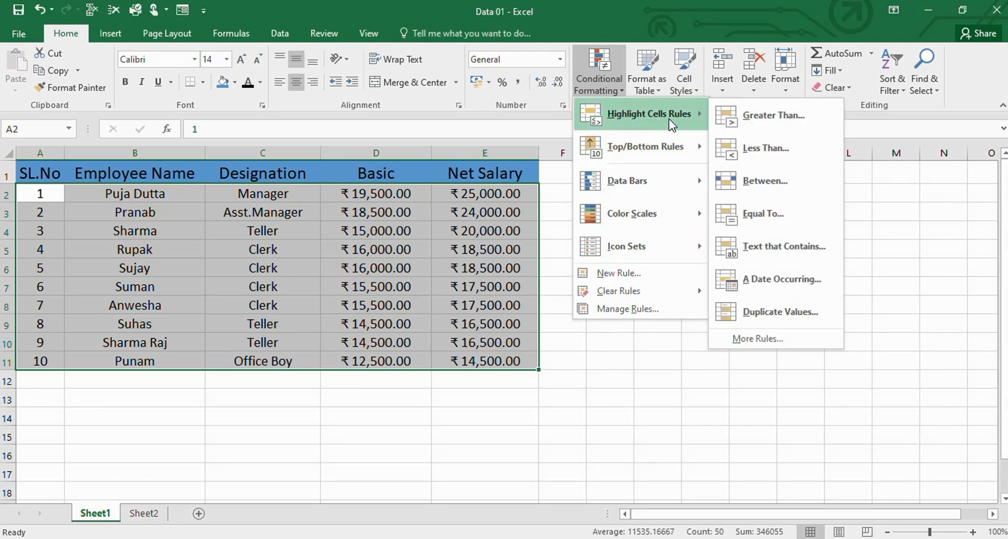
{"action": "mouse_move", "coordinate": [673, 149]}
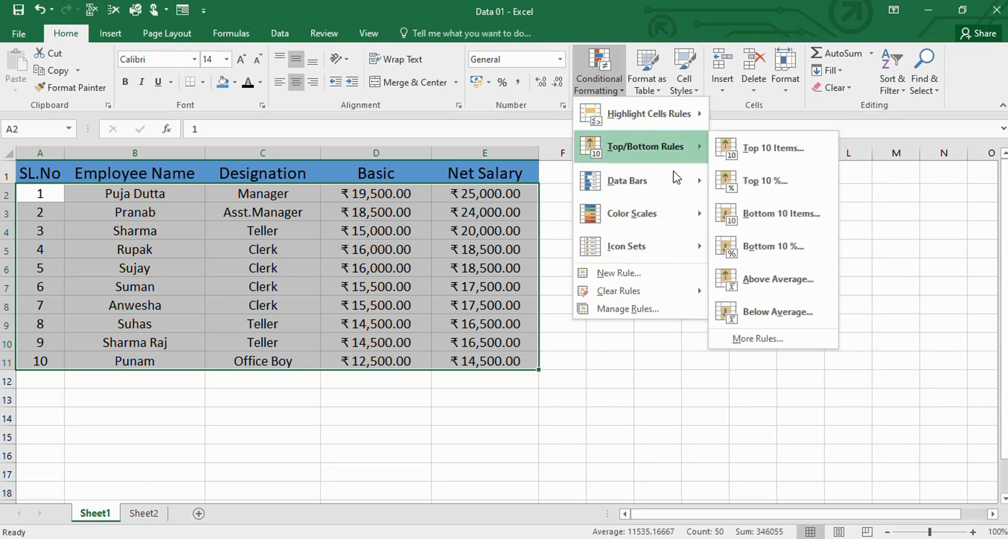
{"action": "mouse_move", "coordinate": [684, 217]}
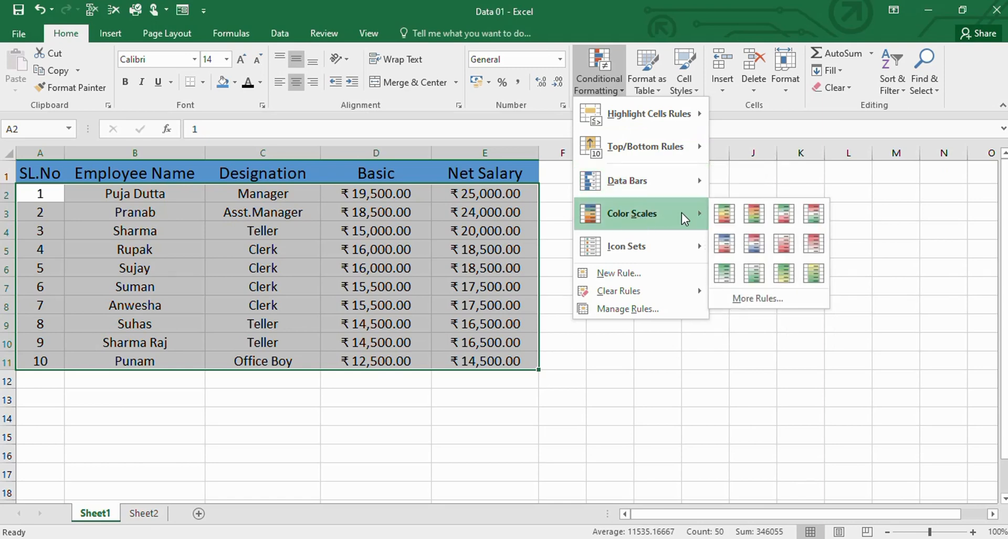
{"action": "mouse_move", "coordinate": [651, 255]}
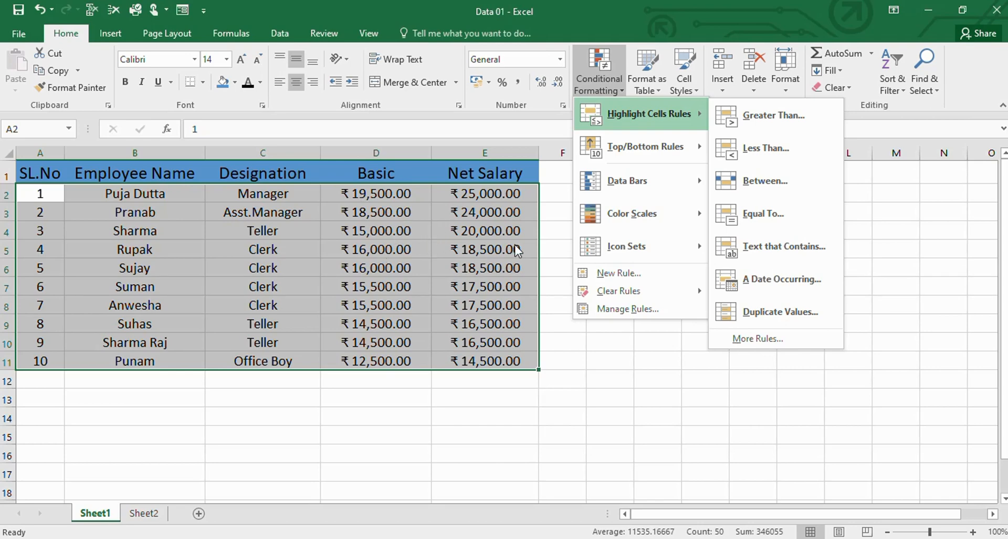
Step: Preview a Greater Than rule of 10000 on the selected records with Yellow Fill with Dark Yellow Text, followed by Red Text
{"action": "left_click", "coordinate": [774, 119]}
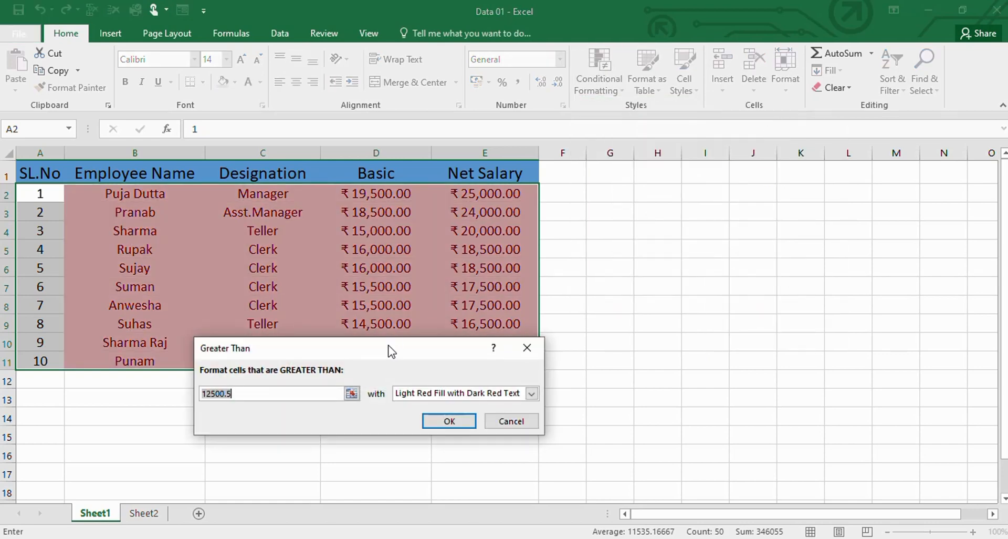
{"action": "left_click_drag", "start_coordinate": [390, 350], "coordinate": [742, 215]}
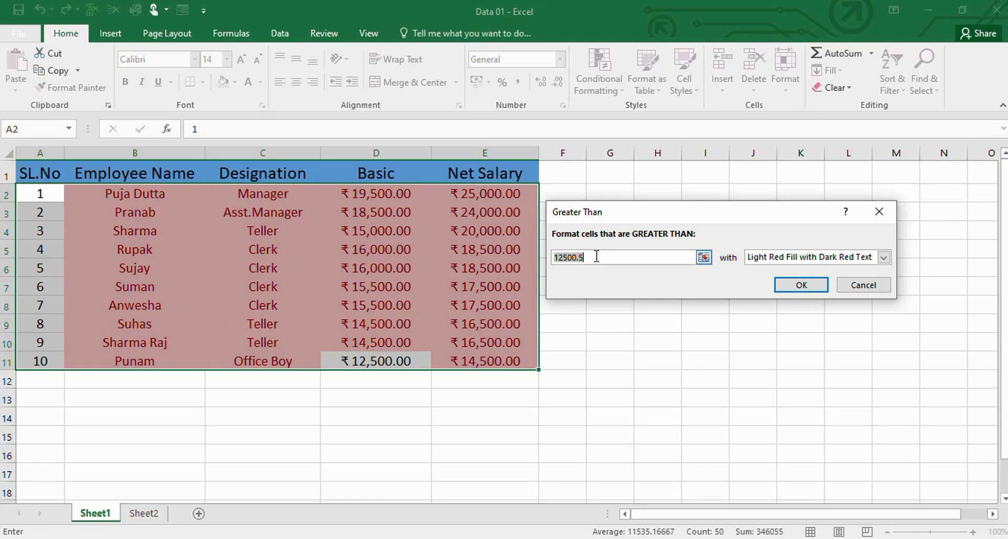
{"action": "type", "text": "10000"}
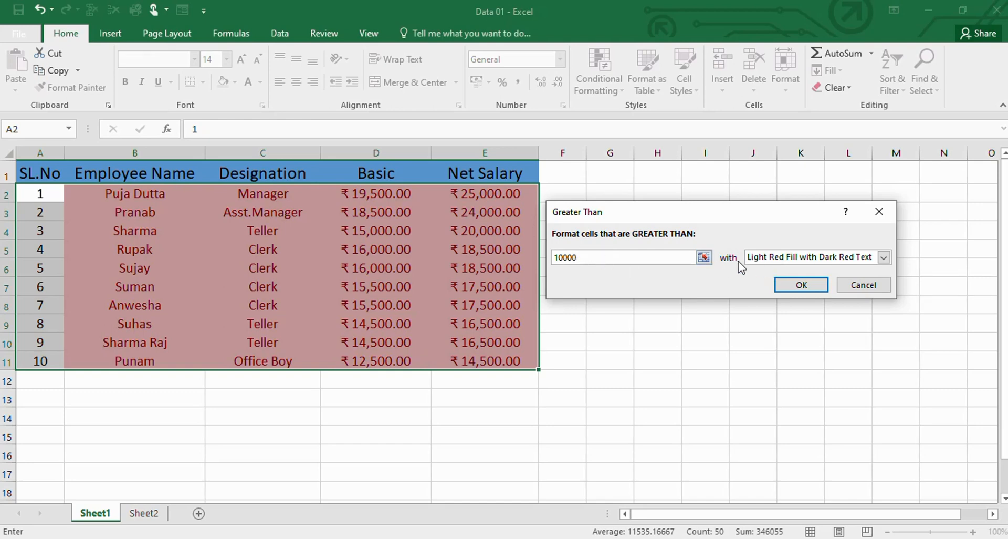
{"action": "left_click", "coordinate": [883, 258]}
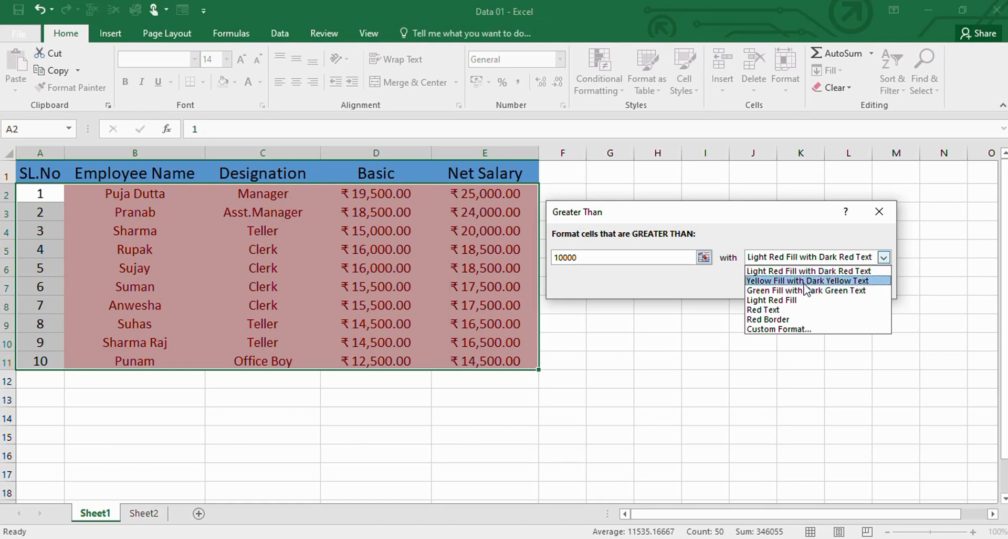
{"action": "left_click", "coordinate": [835, 281]}
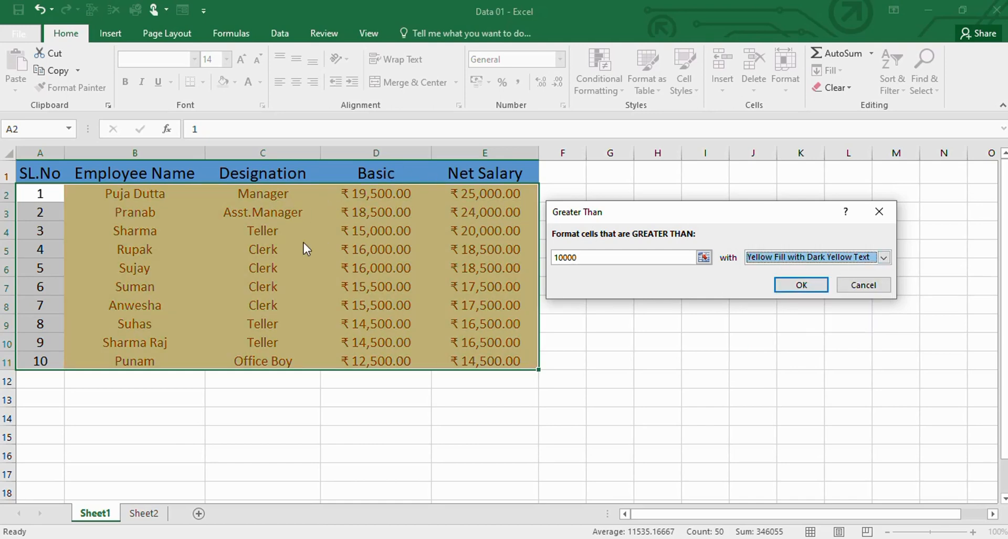
{"action": "left_click", "coordinate": [884, 257]}
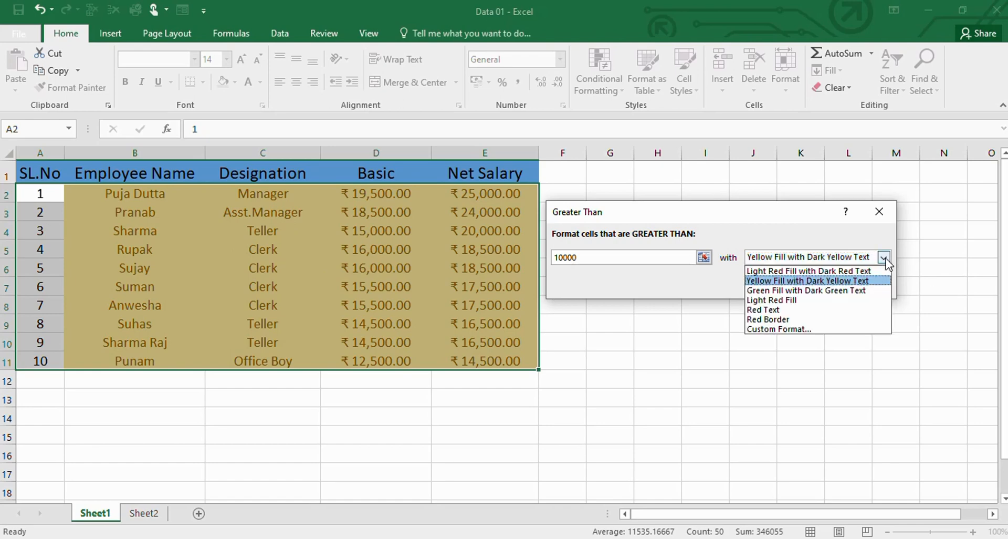
{"action": "left_click", "coordinate": [764, 310]}
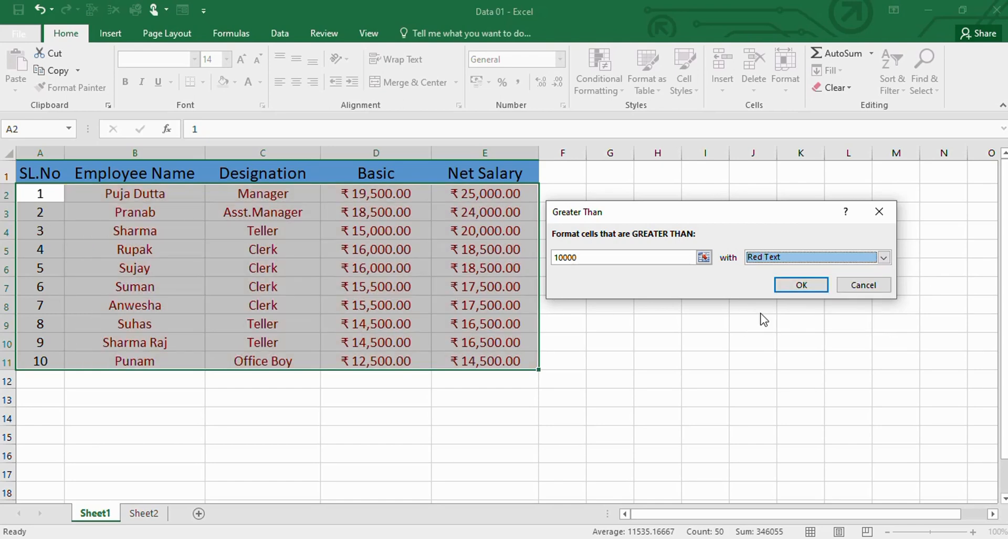
Step: Set the Greater Than threshold to 16000 and preview it with Light Red Fill with Dark Red Text
{"action": "left_click", "coordinate": [584, 256]}
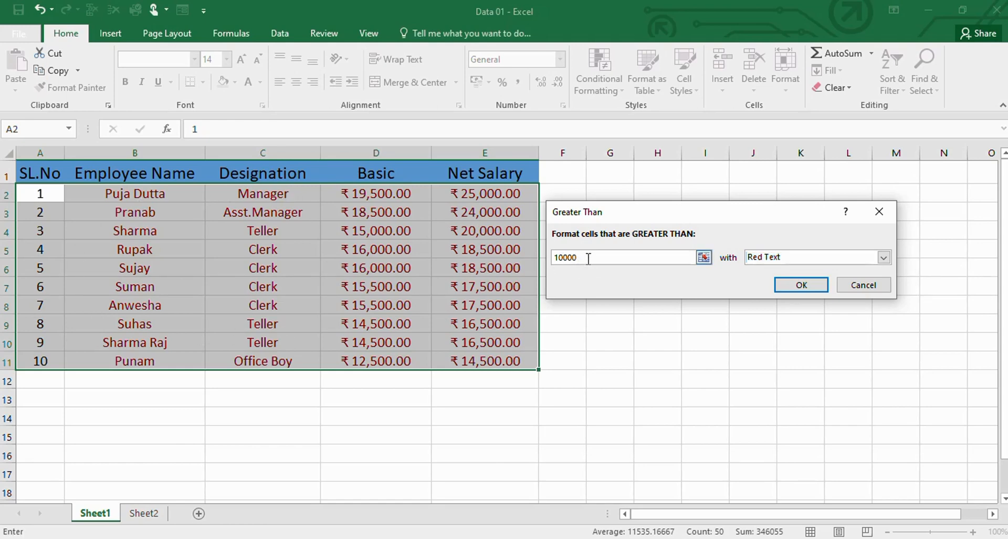
{"action": "left_click_drag", "start_coordinate": [571, 257], "coordinate": [544, 257]}
{"action": "type", "text": "1"}
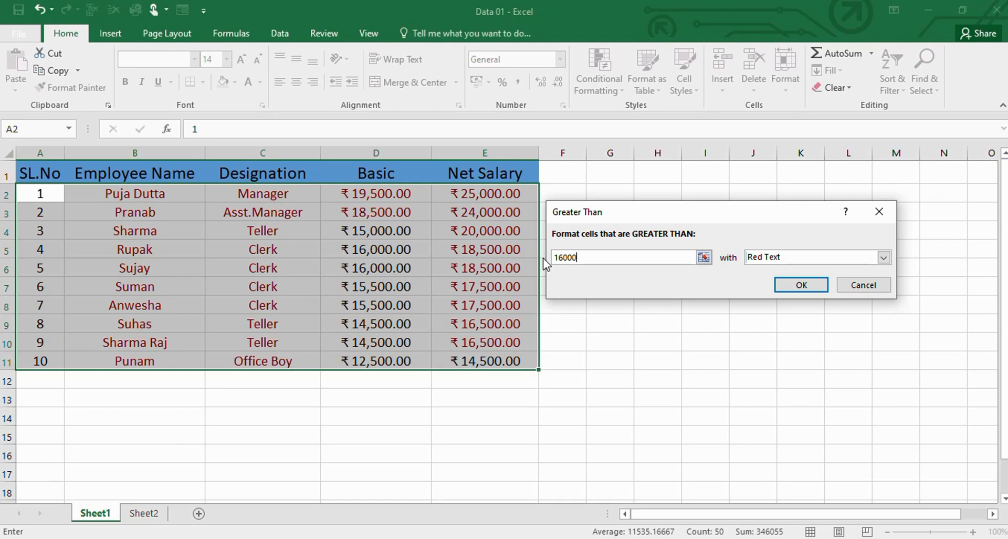
{"action": "left_click", "coordinate": [884, 256]}
{"action": "left_click", "coordinate": [818, 269]}
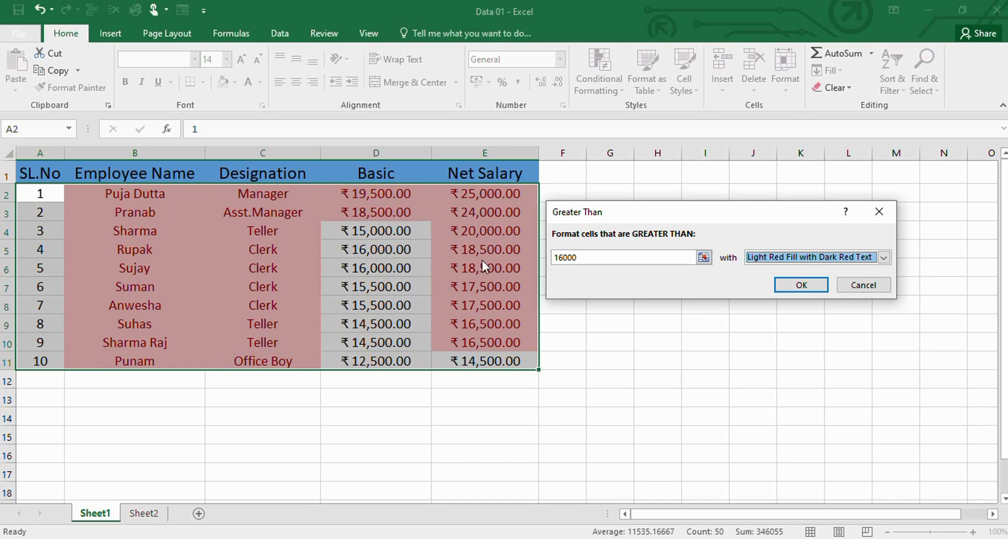
Step: Preview the Greater Than rule with Red Border and Green Fill with Dark Green Text, and cancel the rule
{"action": "left_click", "coordinate": [883, 257]}
{"action": "left_click", "coordinate": [778, 320]}
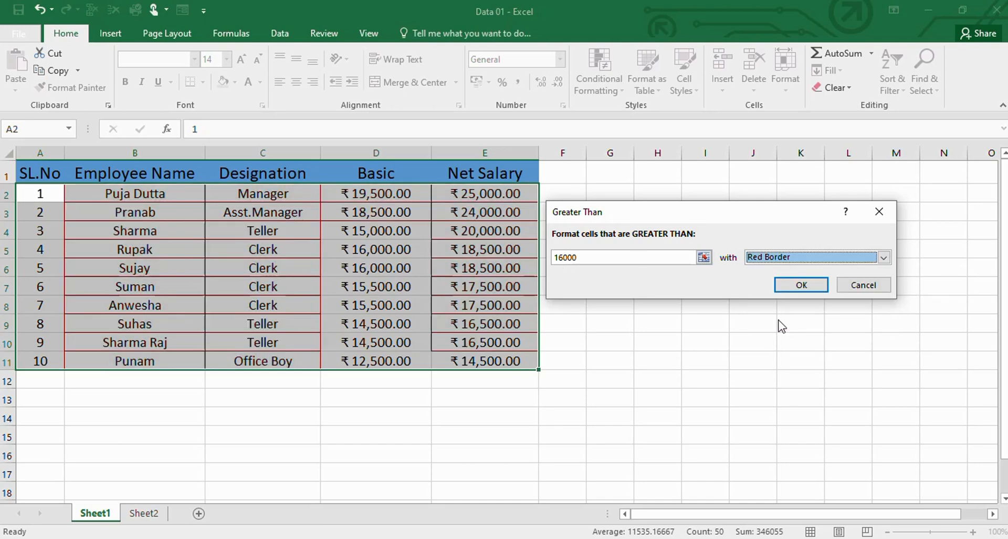
{"action": "left_click", "coordinate": [883, 257]}
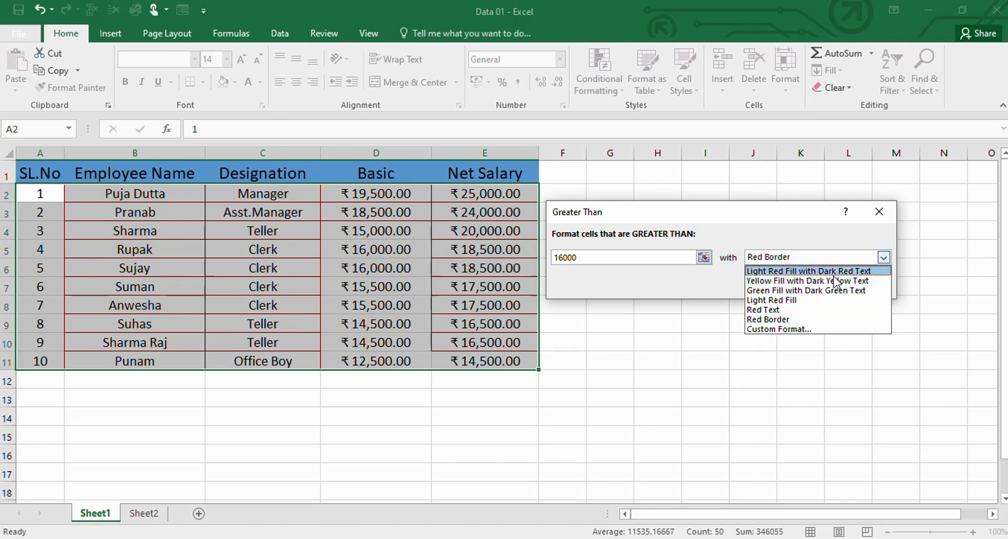
{"action": "left_click", "coordinate": [770, 291]}
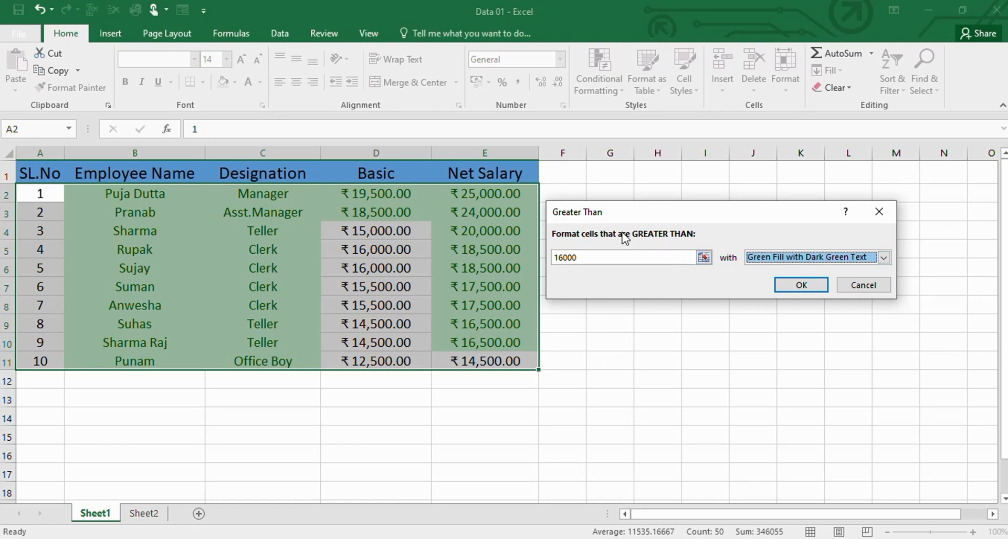
{"action": "left_click_drag", "start_coordinate": [618, 218], "coordinate": [599, 223]}
{"action": "left_click", "coordinate": [848, 297]}
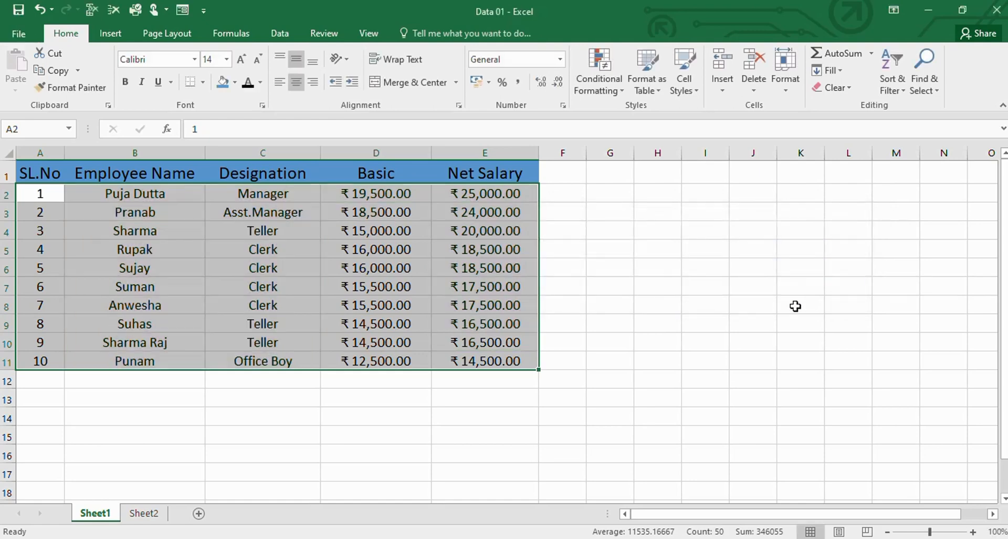
Step: Set up a Less Than rule of 12000 on the selected records with Yellow Fill with Dark Yellow Text
{"action": "left_click", "coordinate": [612, 95]}
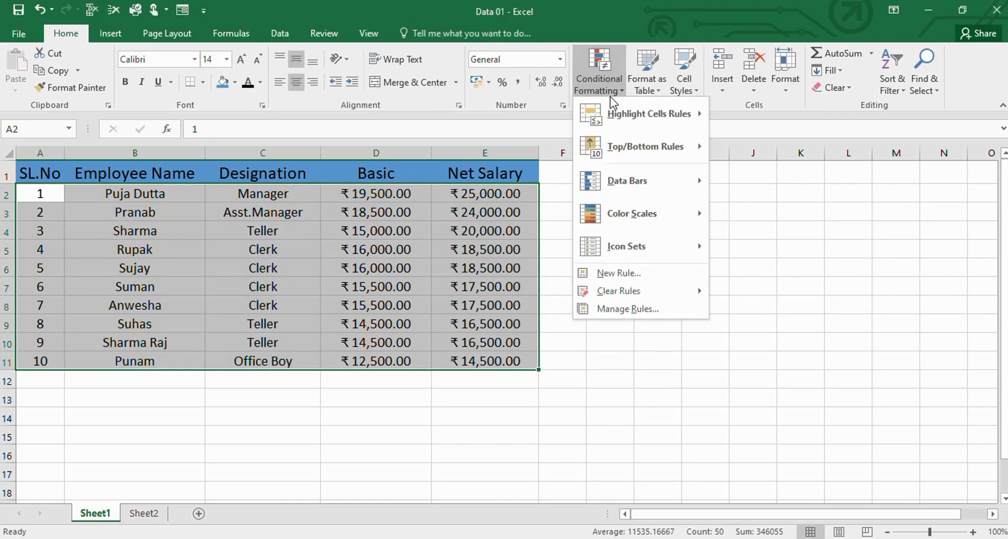
{"action": "mouse_move", "coordinate": [632, 112]}
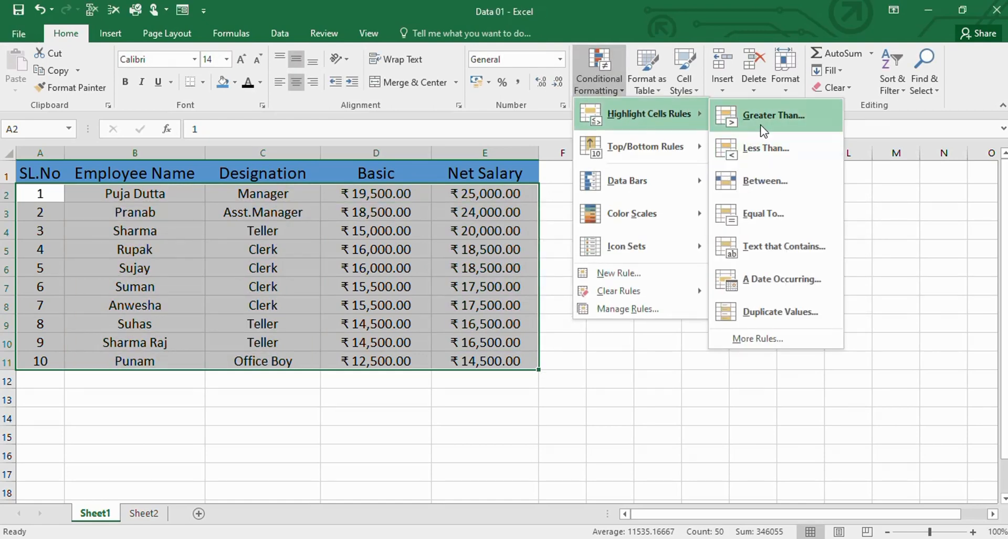
{"action": "left_click", "coordinate": [764, 147]}
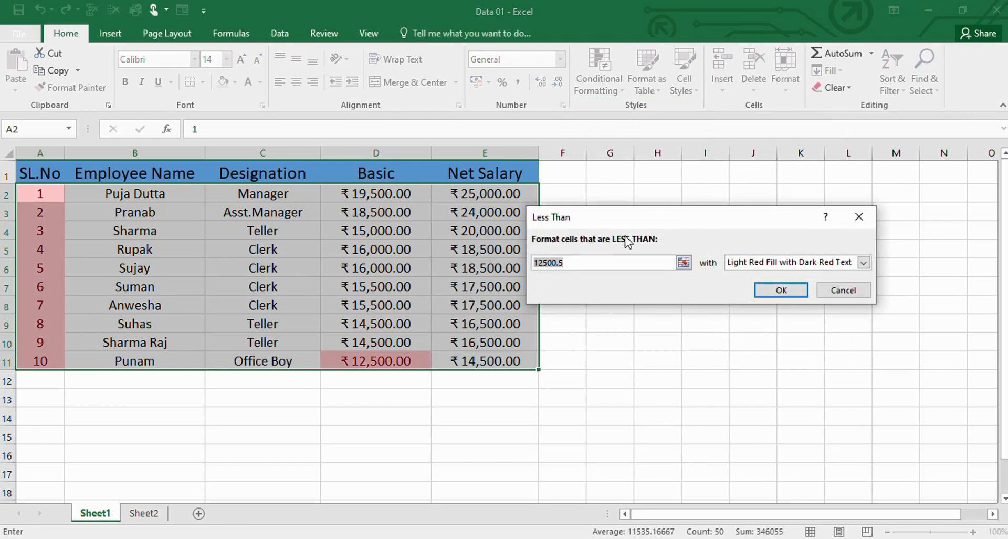
{"action": "left_click_drag", "start_coordinate": [630, 217], "coordinate": [672, 187]}
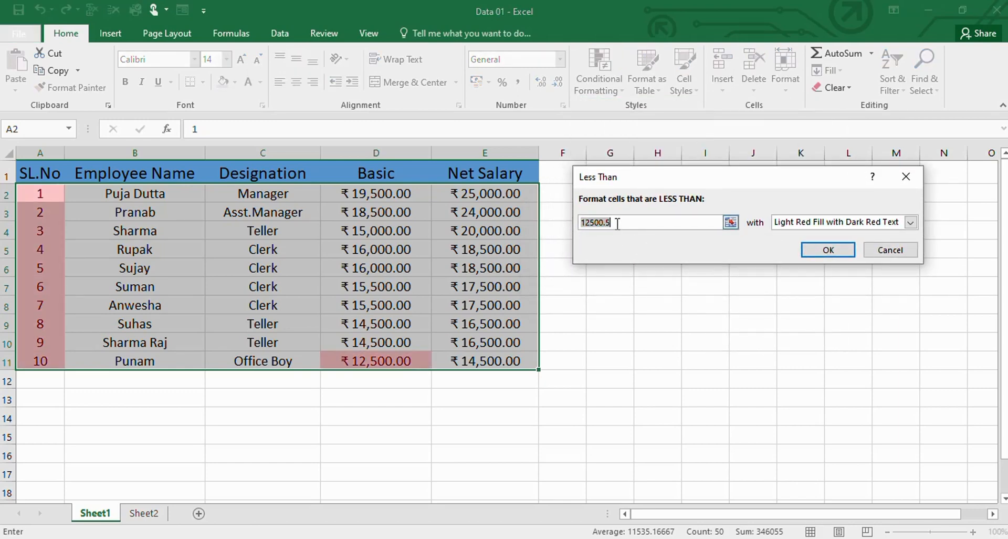
{"action": "type", "text": "12"}
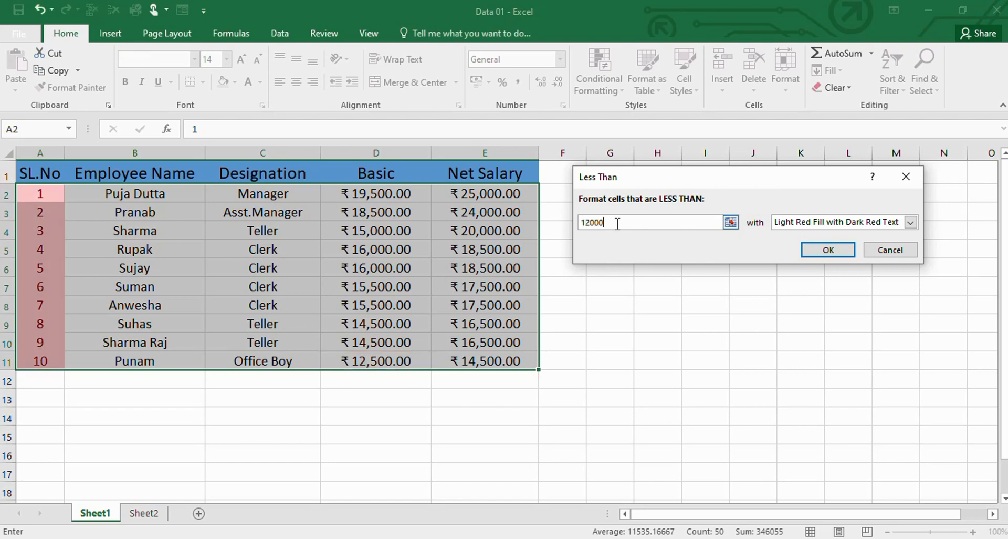
{"action": "type", "text": "000"}
{"action": "left_click", "coordinate": [910, 222]}
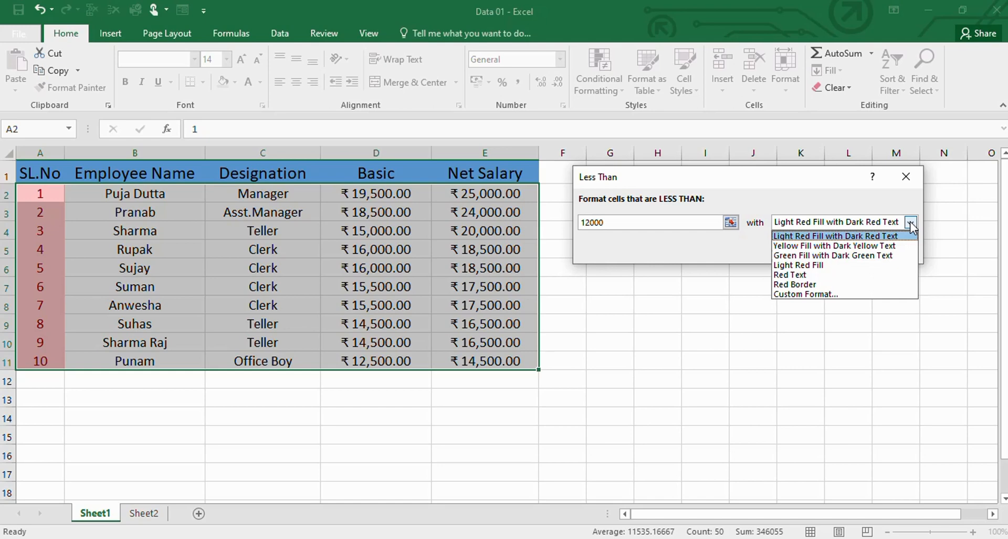
{"action": "left_click", "coordinate": [803, 245]}
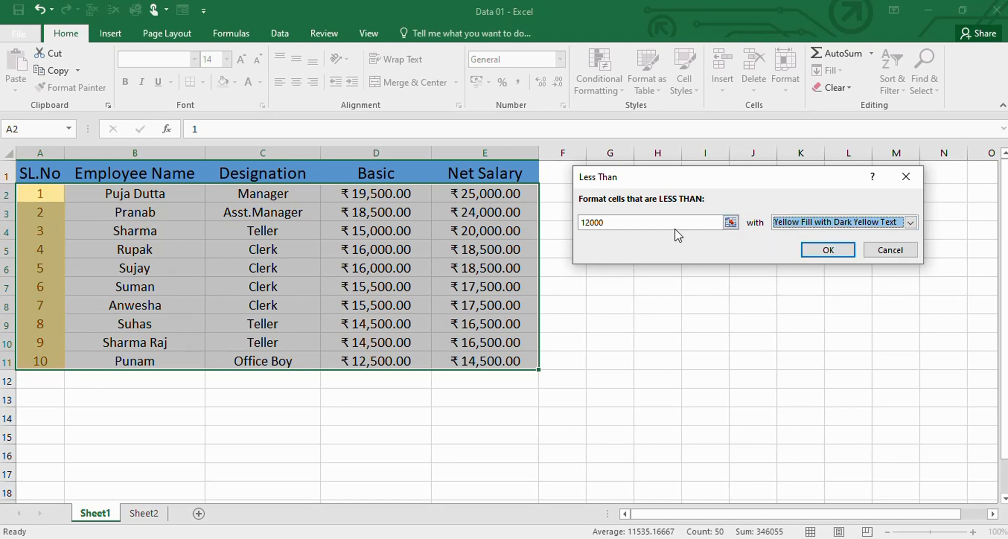
Step: Preview the Less Than rule with Red Text and with Red Border
{"action": "left_click", "coordinate": [823, 226]}
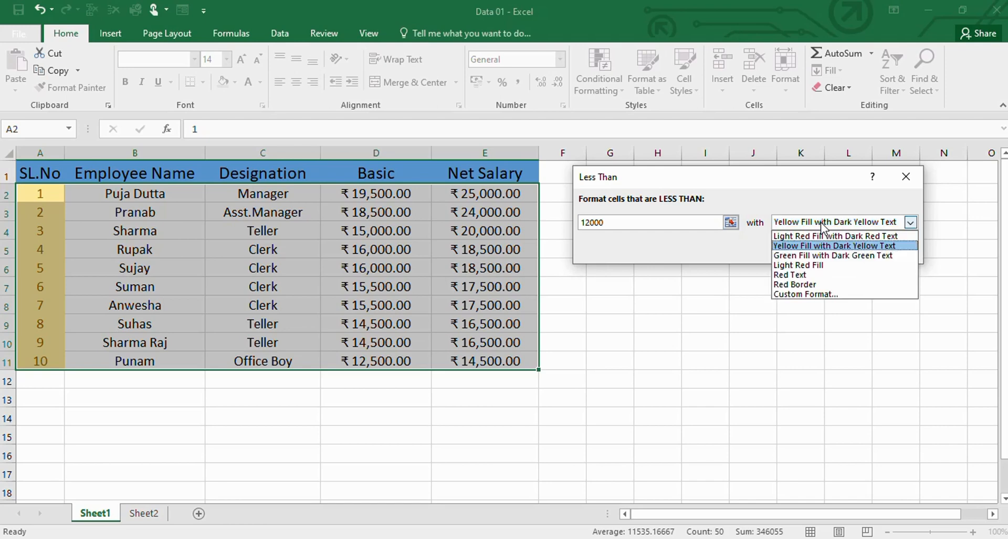
{"action": "left_click", "coordinate": [794, 274]}
{"action": "left_click", "coordinate": [910, 222]}
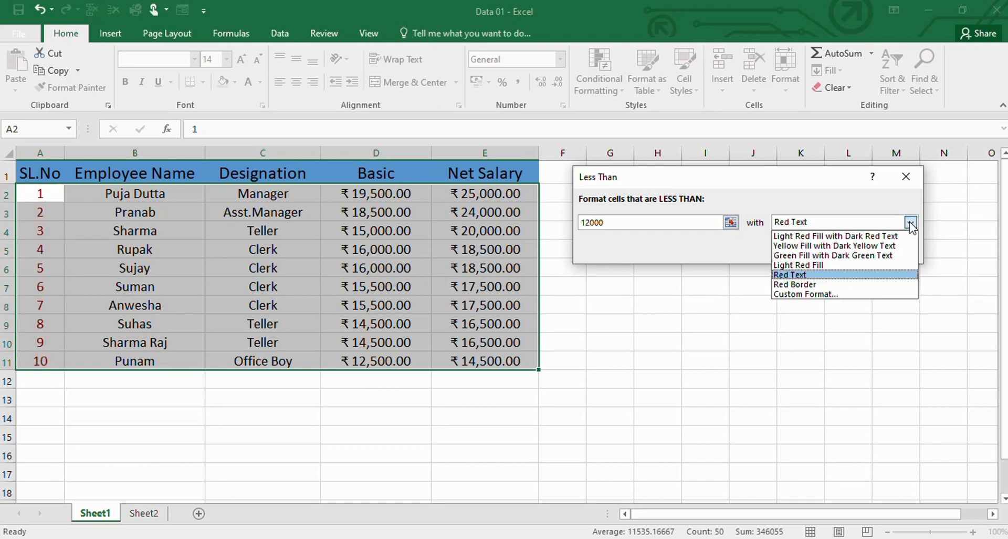
{"action": "left_click", "coordinate": [811, 284]}
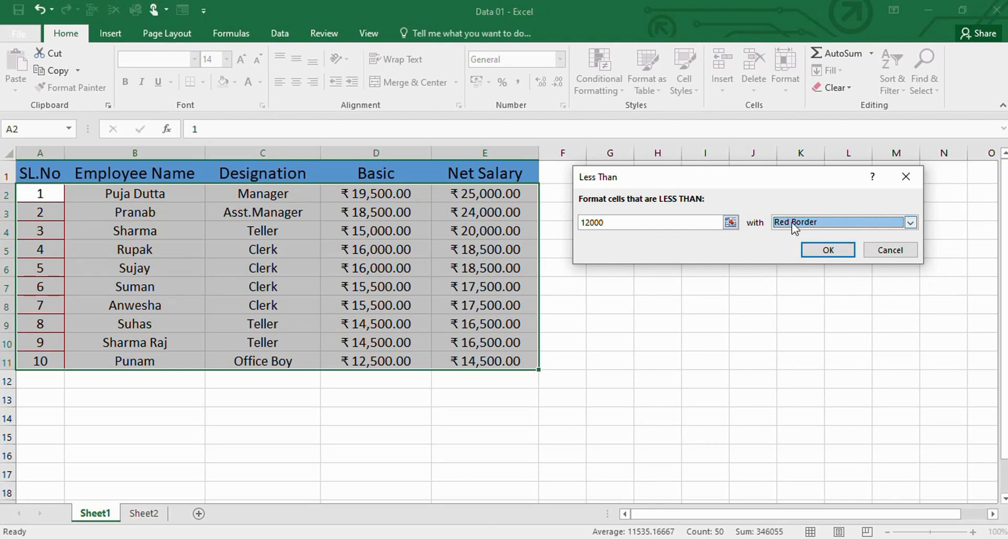
Step: Set the Less Than threshold to 20000 and its format to Yellow Fill with Dark Yellow Text
{"action": "left_click", "coordinate": [624, 222]}
{"action": "left_click_drag", "start_coordinate": [624, 223], "coordinate": [575, 227]}
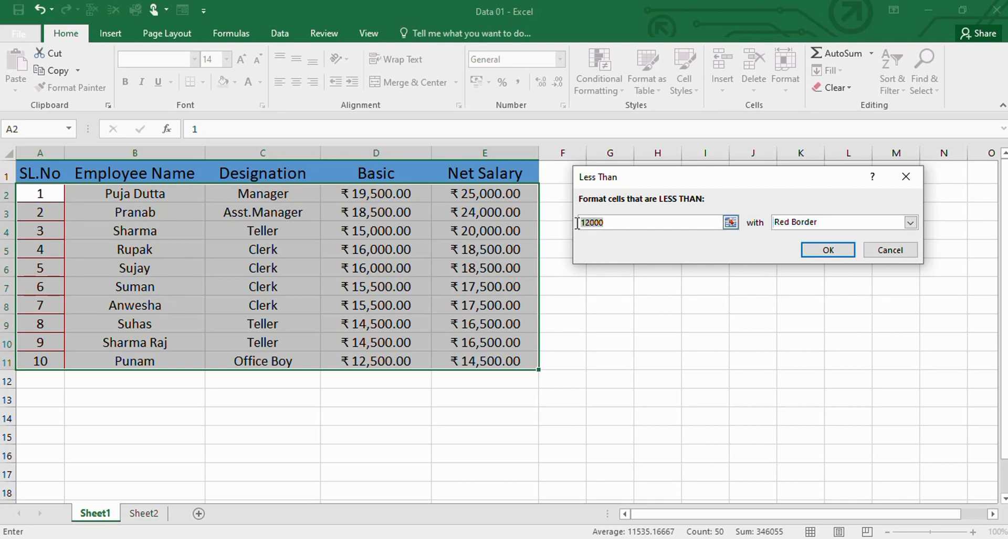
{"action": "type", "text": "20000"}
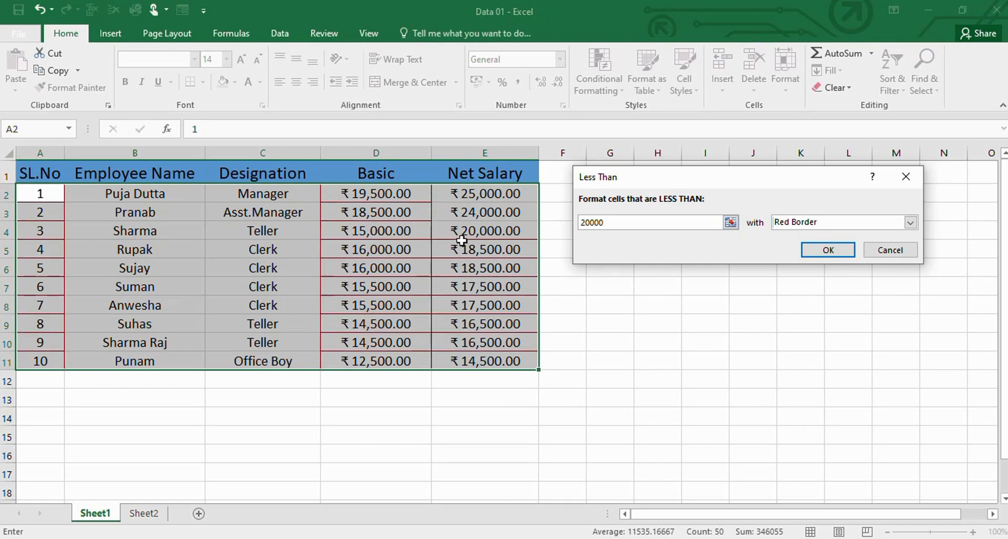
{"action": "left_click", "coordinate": [910, 222]}
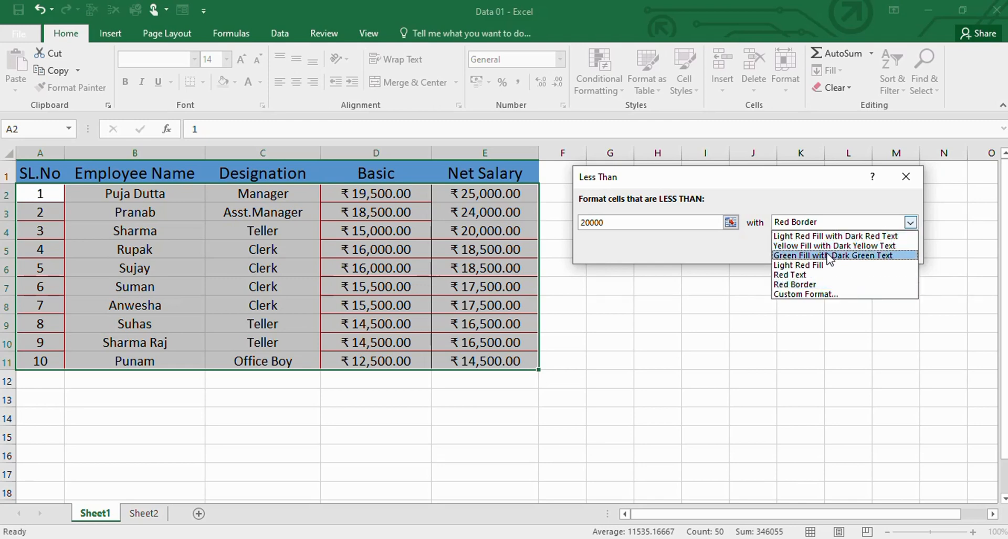
{"action": "left_click", "coordinate": [804, 247]}
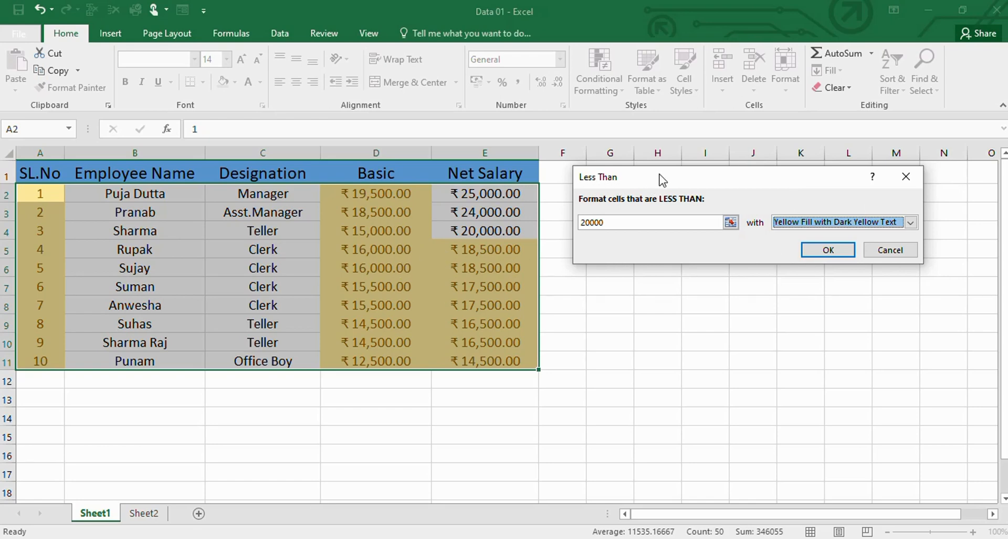
Step: Discard the Less Than rule, then preview and cancel a Between rule from 10000 to 15000 on the selected records
{"action": "left_click", "coordinate": [891, 248]}
{"action": "left_click", "coordinate": [598, 78]}
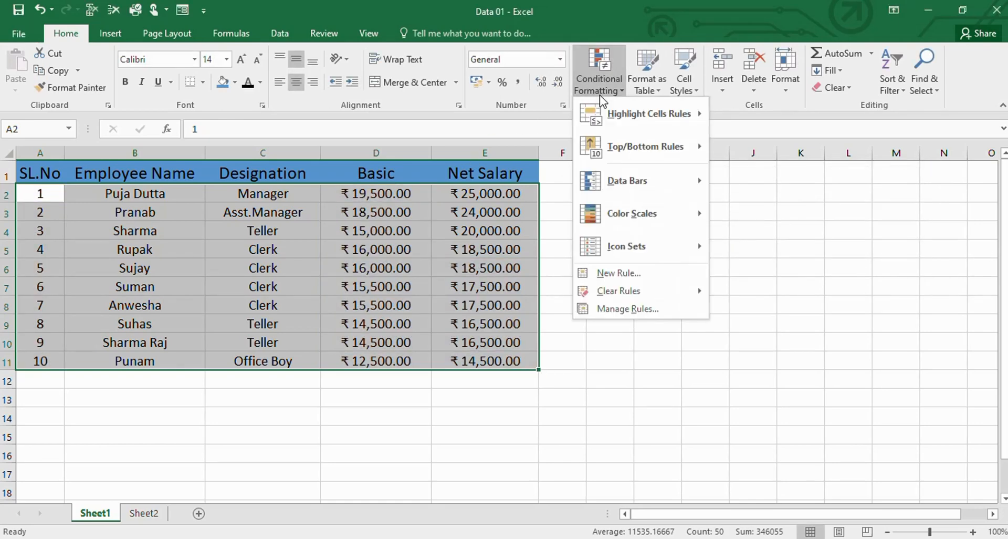
{"action": "mouse_move", "coordinate": [623, 115]}
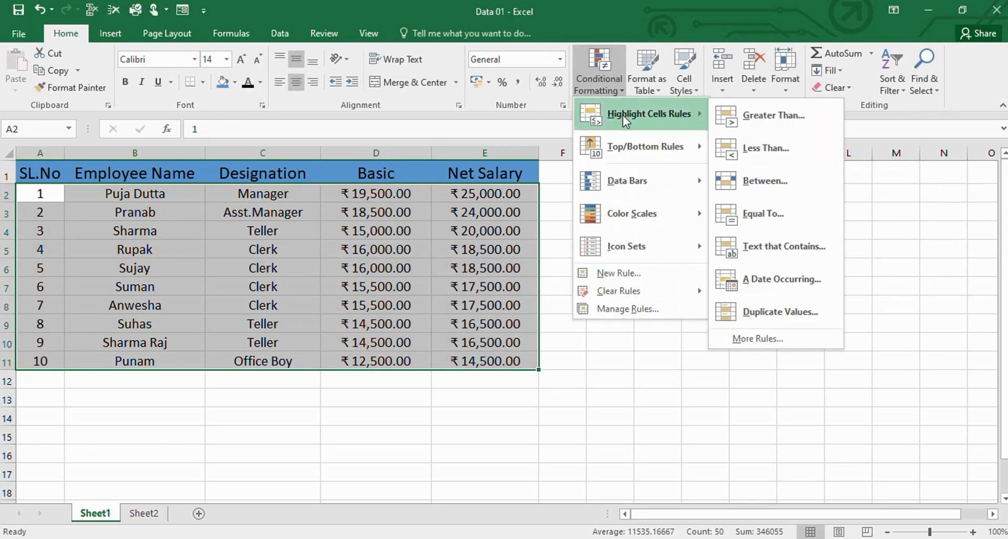
{"action": "left_click", "coordinate": [748, 181]}
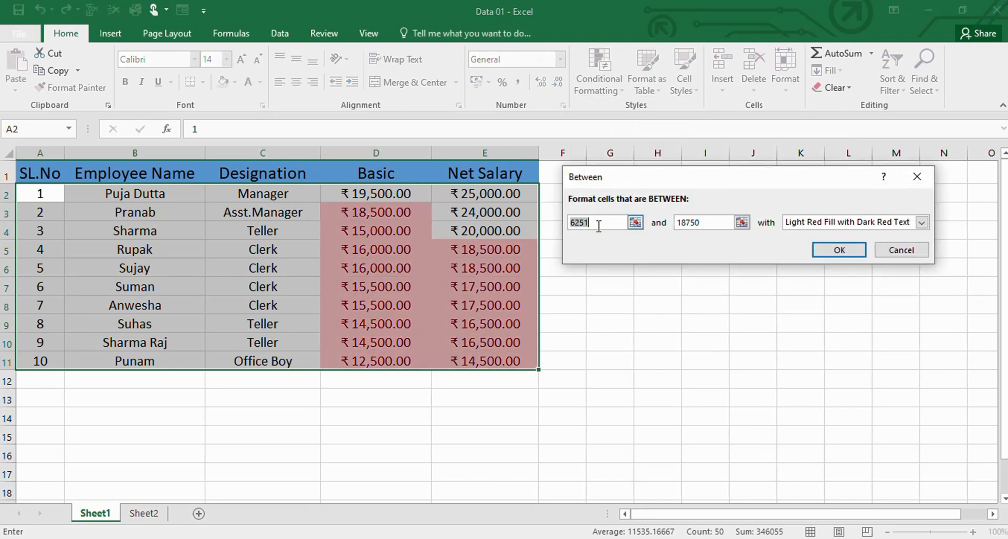
{"action": "type", "text": "10000"}
{"action": "left_click_drag", "start_coordinate": [711, 222], "coordinate": [675, 222]}
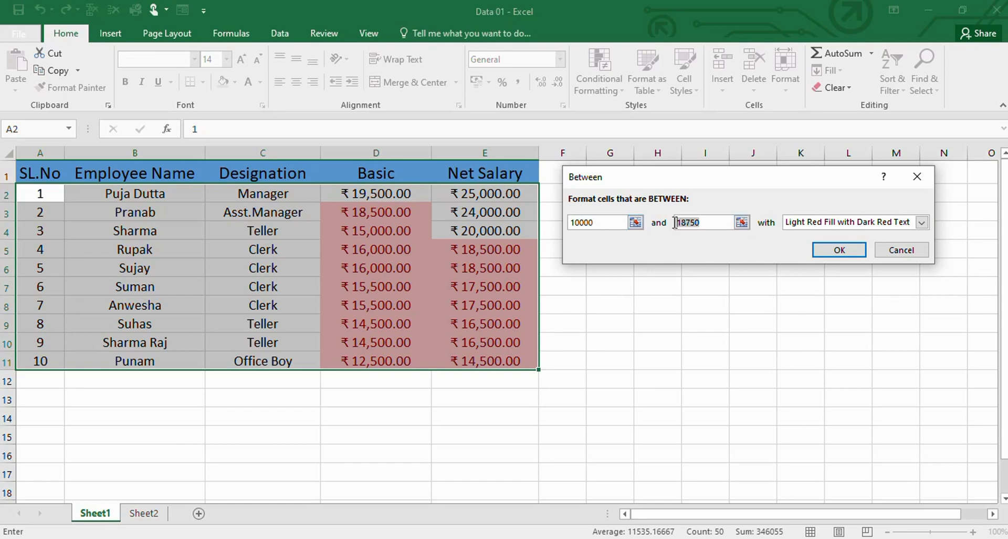
{"action": "type", "text": "15000"}
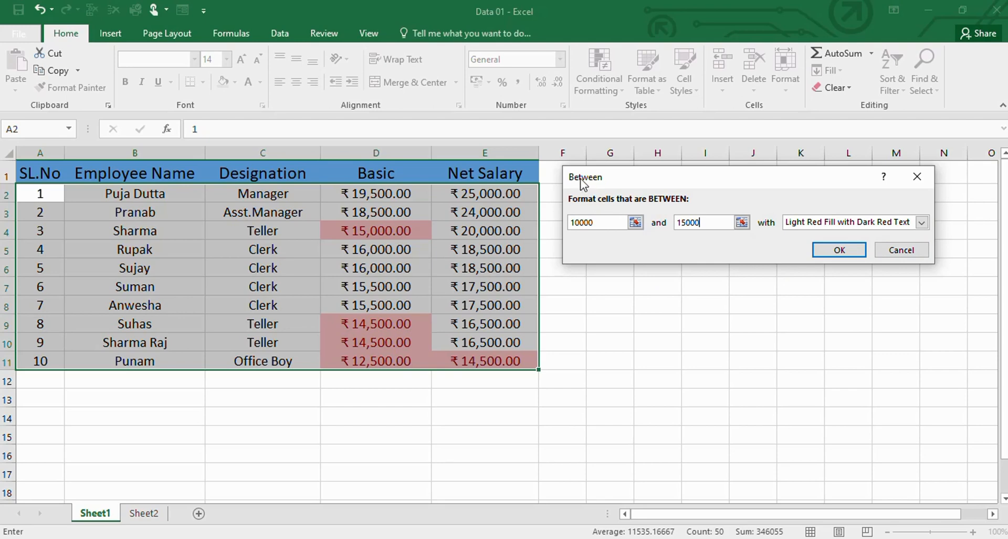
{"action": "left_click", "coordinate": [902, 251]}
{"action": "left_click", "coordinate": [649, 266]}
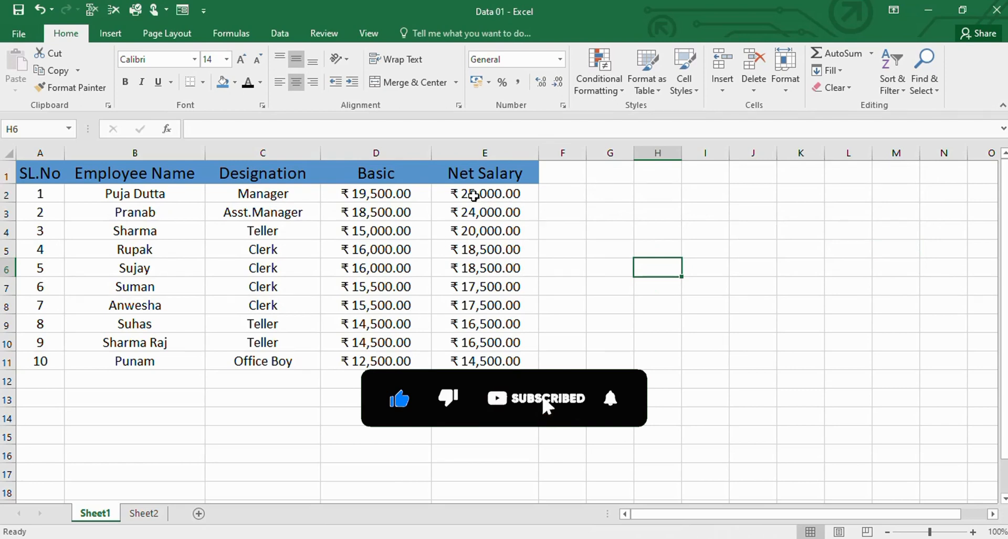
Step: Set up a Greater Than highlight rule with a threshold of 10000 on the Basic salaries in D2:D11
{"action": "left_click_drag", "start_coordinate": [474, 196], "coordinate": [480, 366]}
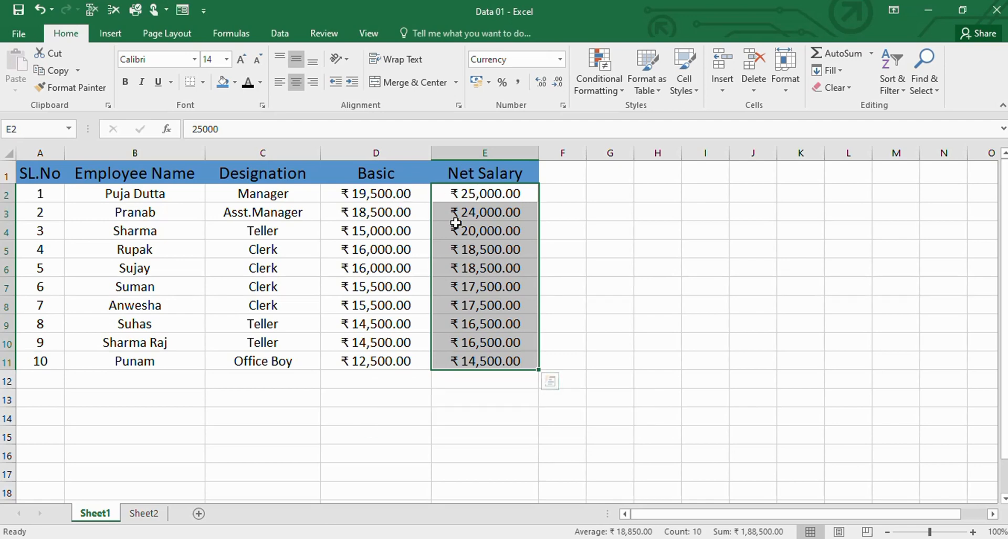
{"action": "left_click", "coordinate": [386, 195]}
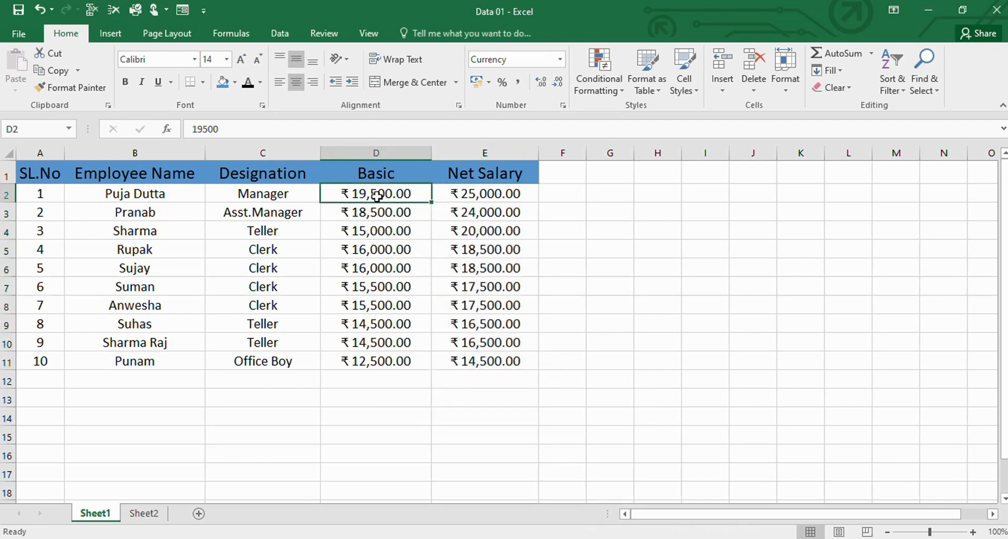
{"action": "left_click_drag", "start_coordinate": [377, 196], "coordinate": [371, 357]}
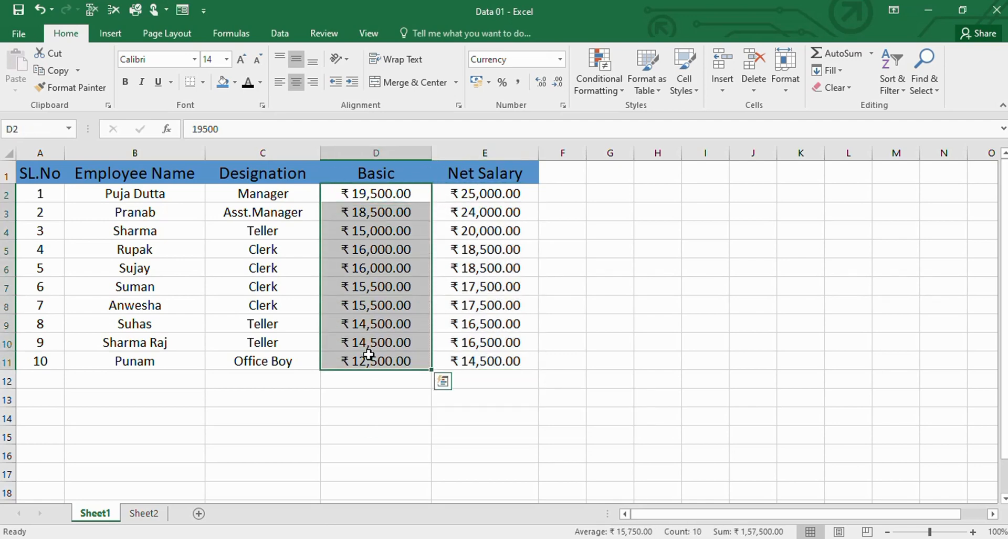
{"action": "left_click", "coordinate": [596, 80]}
{"action": "mouse_move", "coordinate": [630, 115]}
{"action": "left_click", "coordinate": [786, 108]}
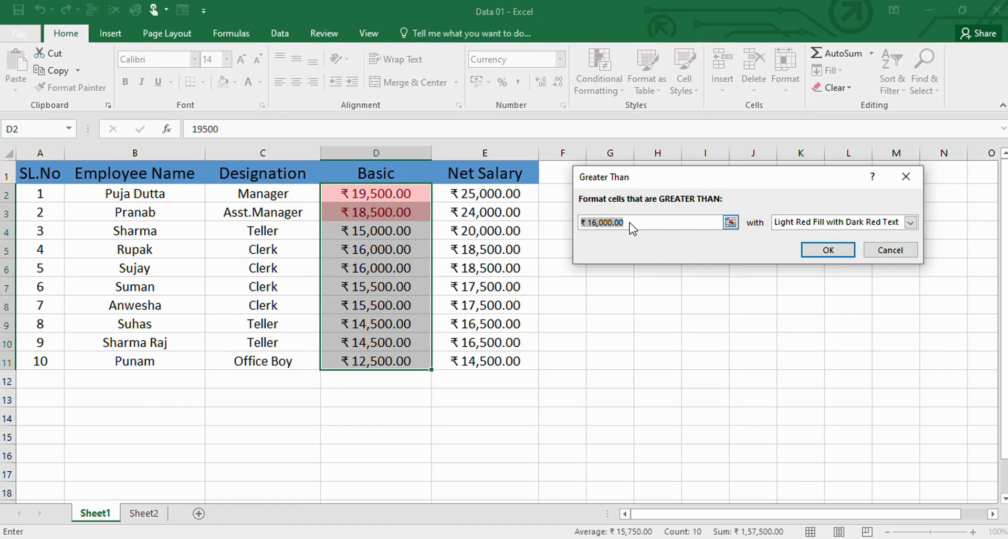
{"action": "type", "text": "10000"}
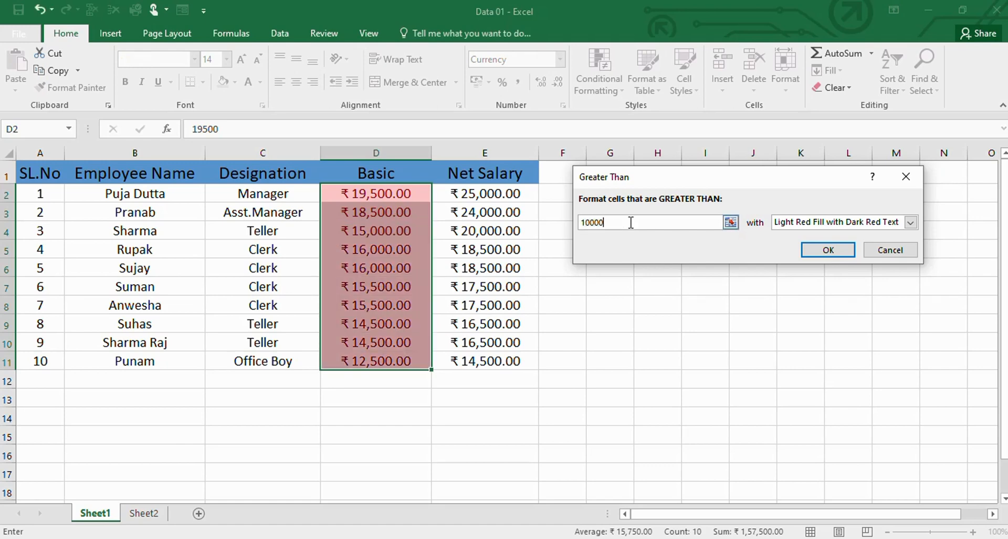
Step: Set the Greater Than rule's format to Yellow Fill with Dark Yellow Text, and switch it to Red Text
{"action": "left_click", "coordinate": [851, 223]}
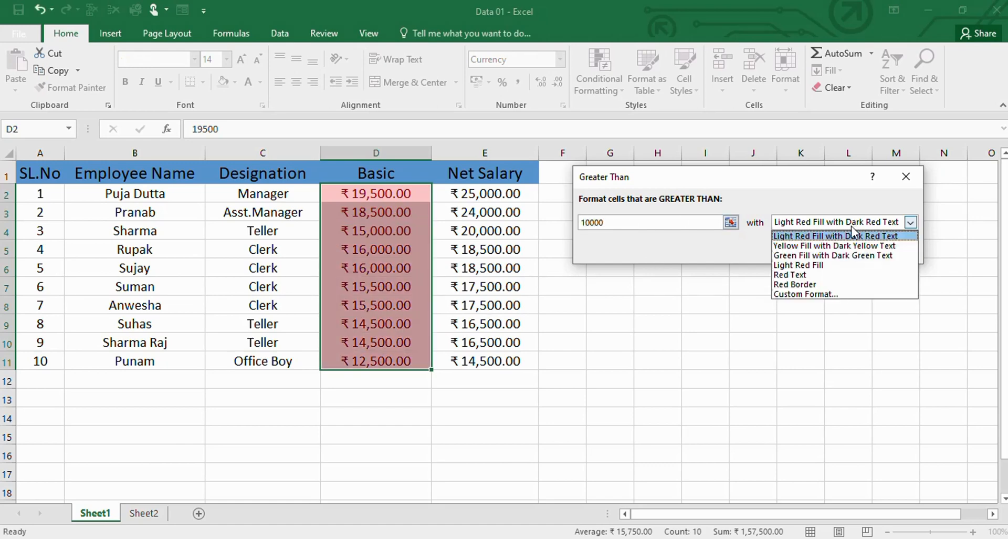
{"action": "left_click", "coordinate": [811, 244]}
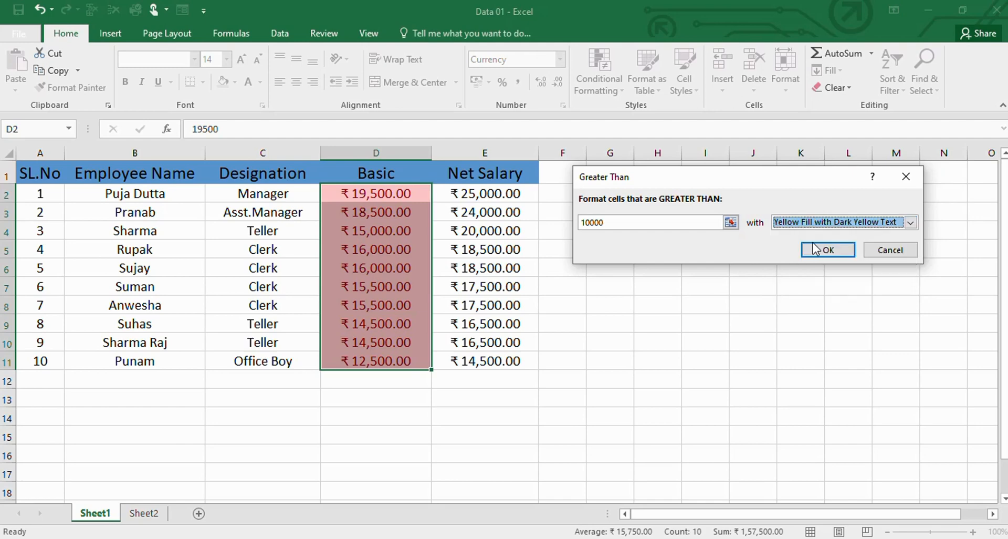
{"action": "left_click", "coordinate": [911, 222]}
{"action": "left_click", "coordinate": [812, 275]}
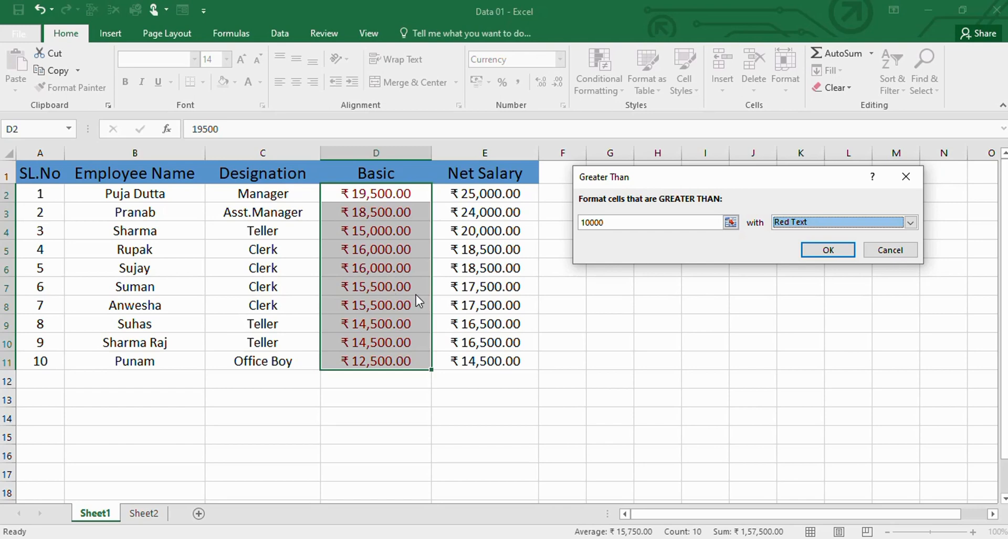
Step: Preview the Greater Than rule with a threshold of 15000, and cancel the rule
{"action": "left_click_drag", "start_coordinate": [612, 221], "coordinate": [551, 222]}
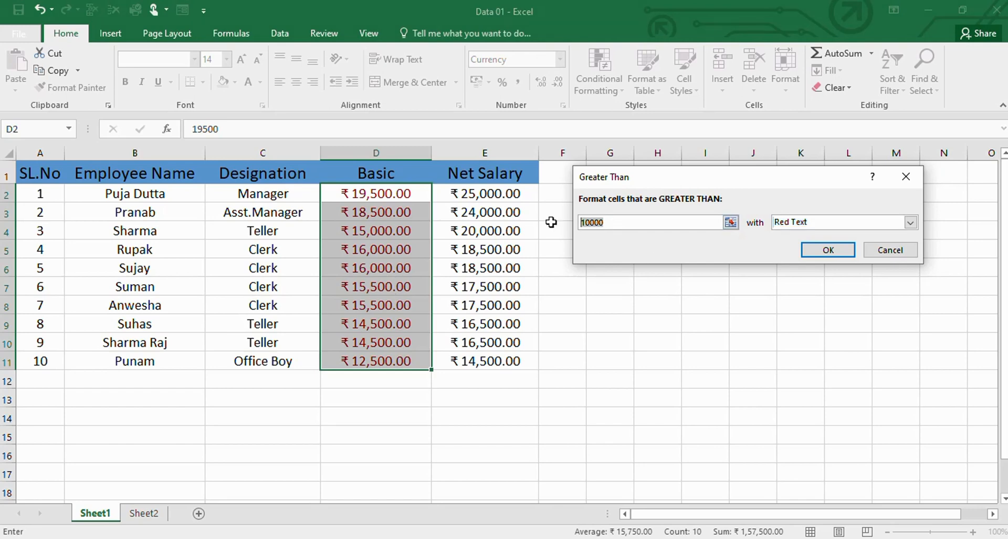
{"action": "type", "text": "150"}
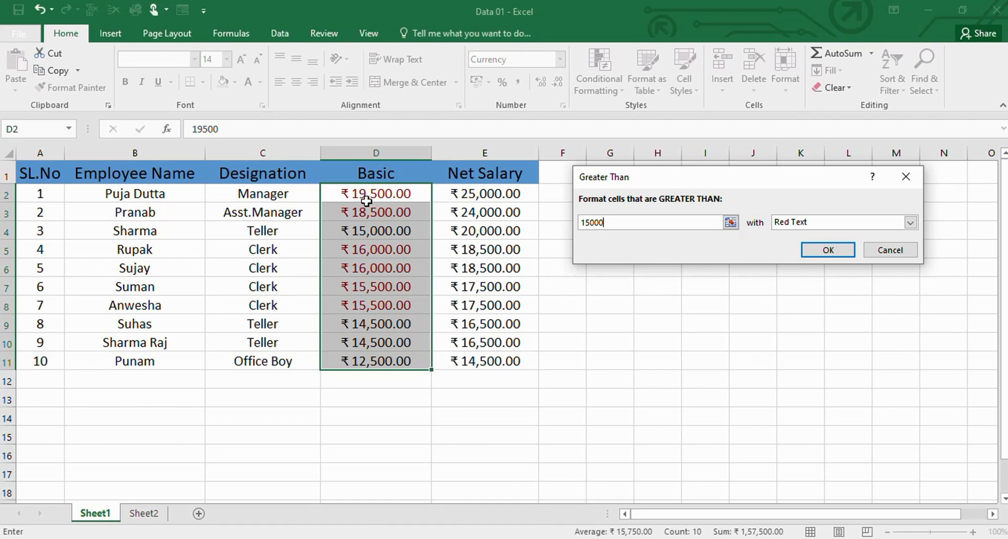
{"action": "left_click", "coordinate": [483, 193]}
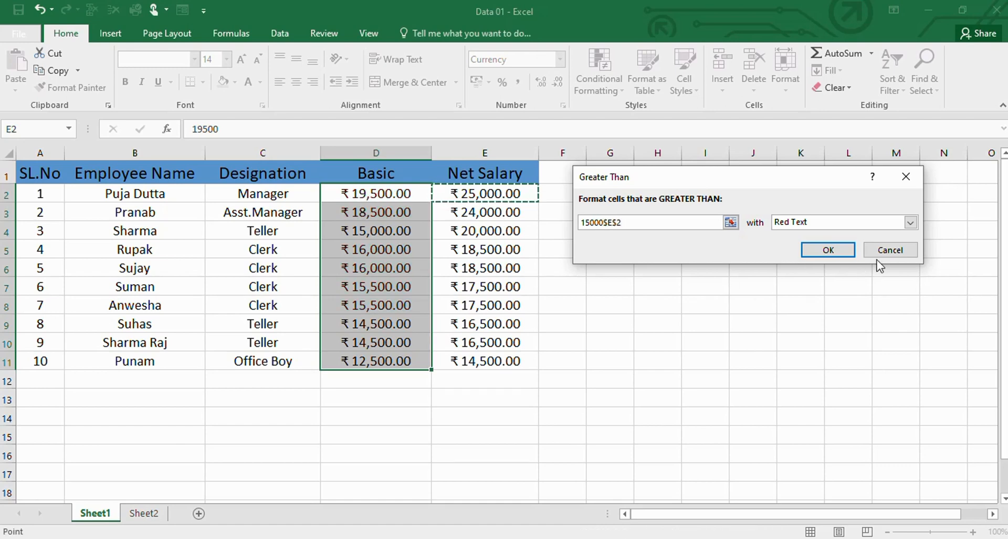
{"action": "left_click", "coordinate": [900, 254]}
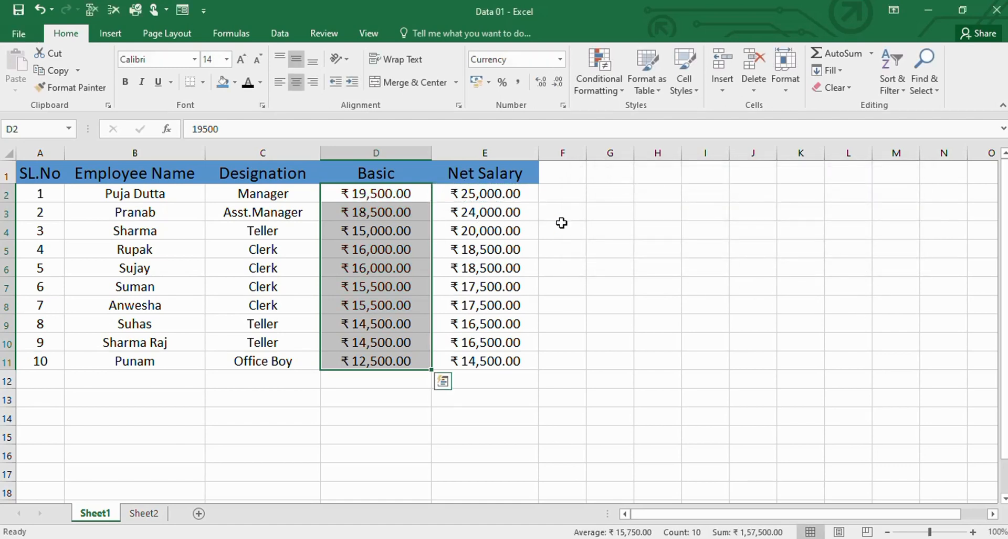
Step: Set up a Top 10 Items rule on the Basic salaries that formats the top 5 with Red Text
{"action": "left_click", "coordinate": [593, 80]}
{"action": "mouse_move", "coordinate": [658, 118]}
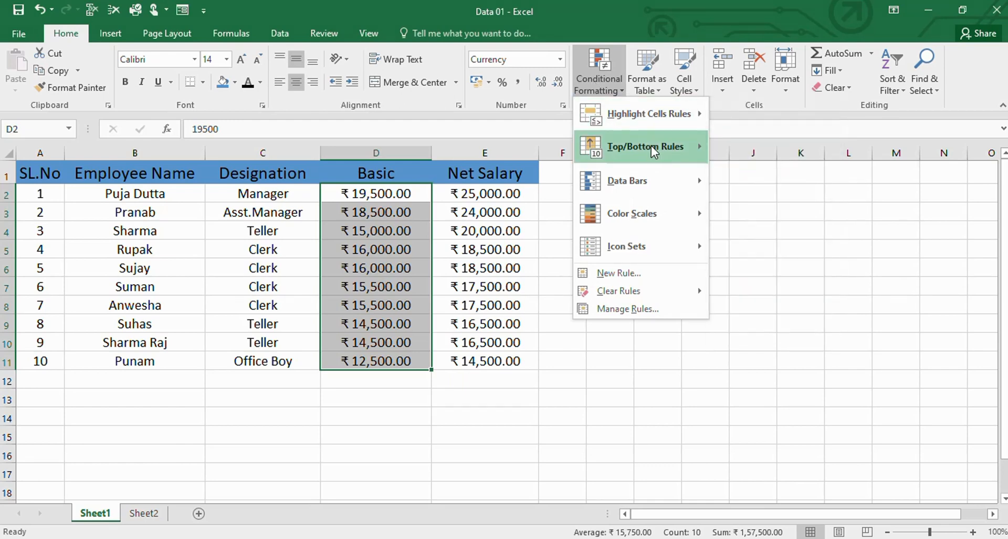
{"action": "mouse_move", "coordinate": [620, 148]}
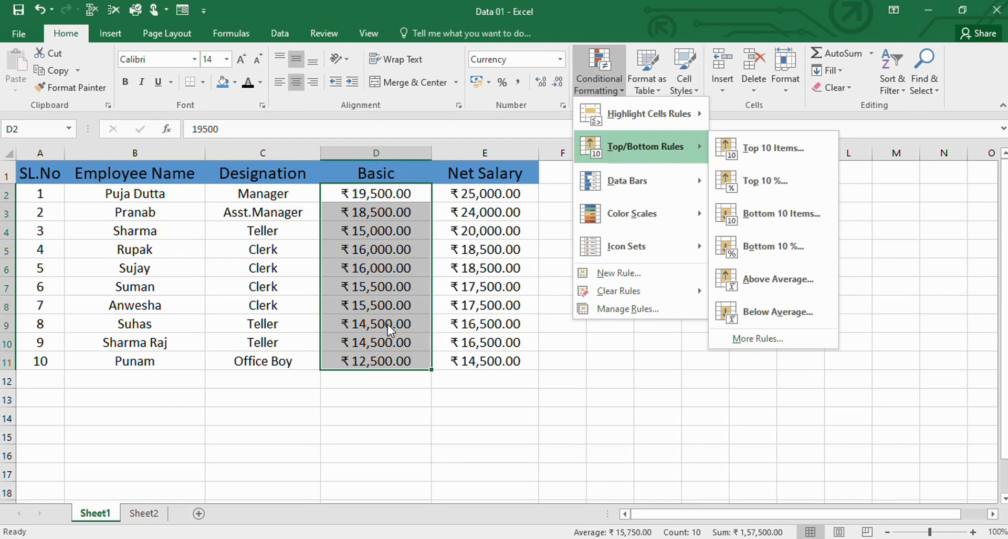
{"action": "left_click", "coordinate": [772, 149]}
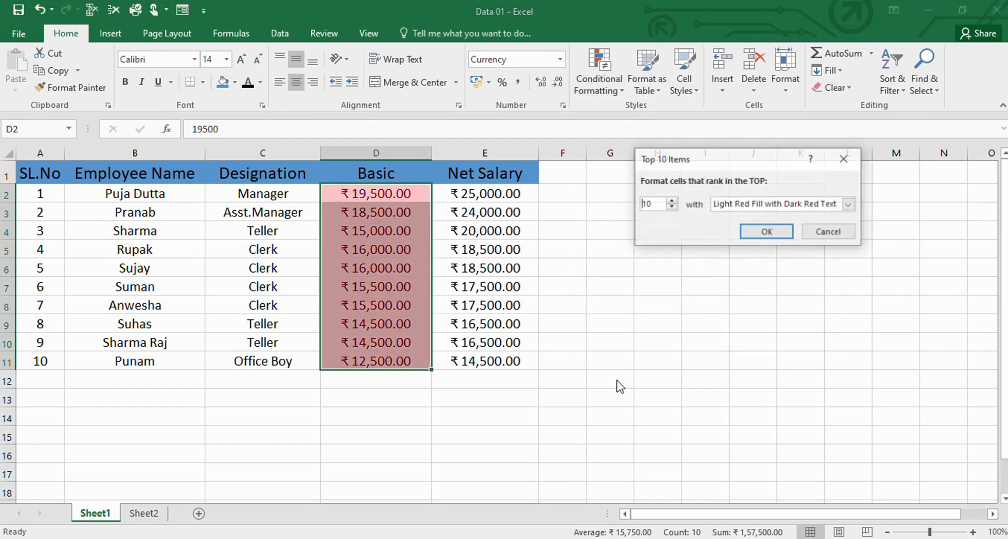
{"action": "left_click", "coordinate": [671, 206]}
{"action": "left_click", "coordinate": [671, 201]}
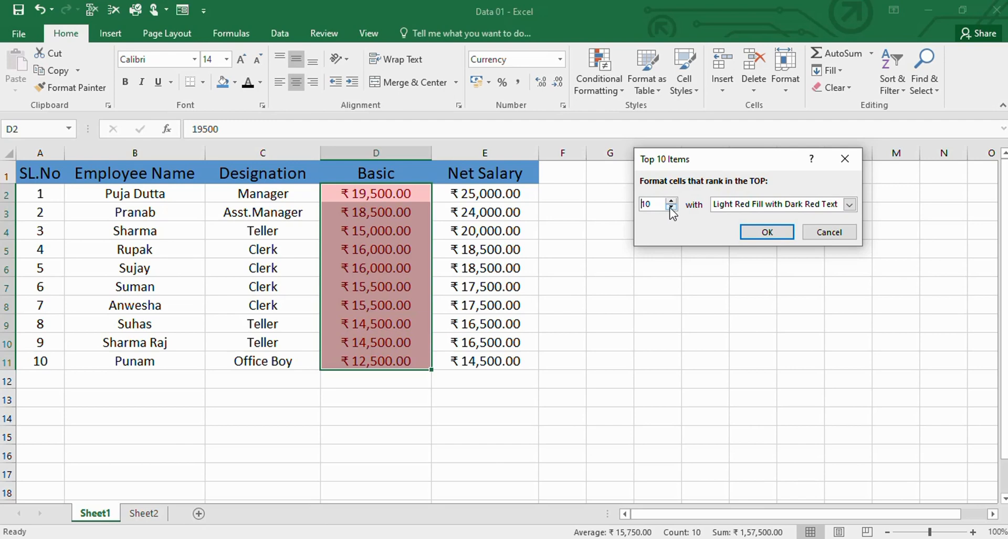
{"action": "left_click", "coordinate": [671, 207]}
{"action": "left_click", "coordinate": [671, 206]}
{"action": "left_click", "coordinate": [671, 206]}
{"action": "left_click", "coordinate": [670, 206]}
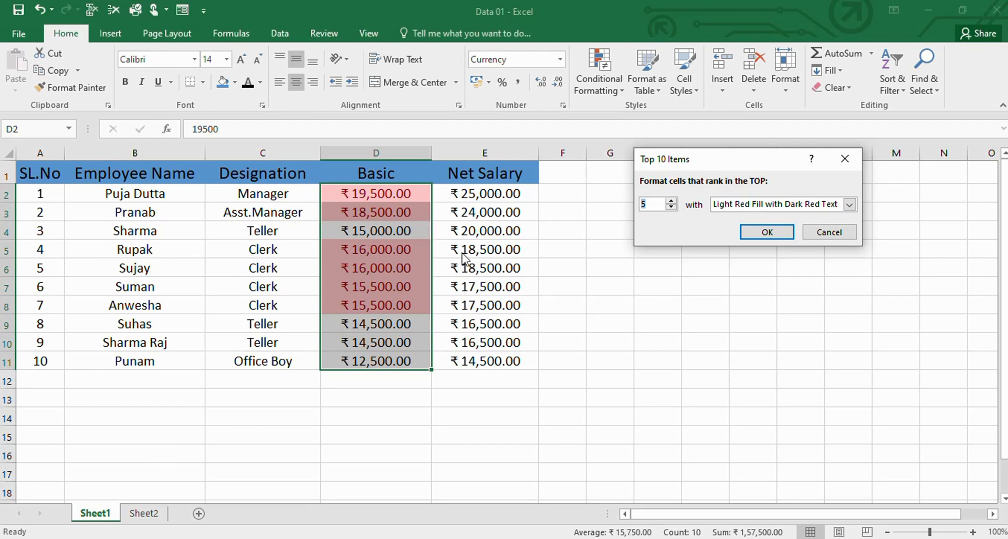
{"action": "left_click", "coordinate": [849, 204]}
{"action": "left_click", "coordinate": [734, 255]}
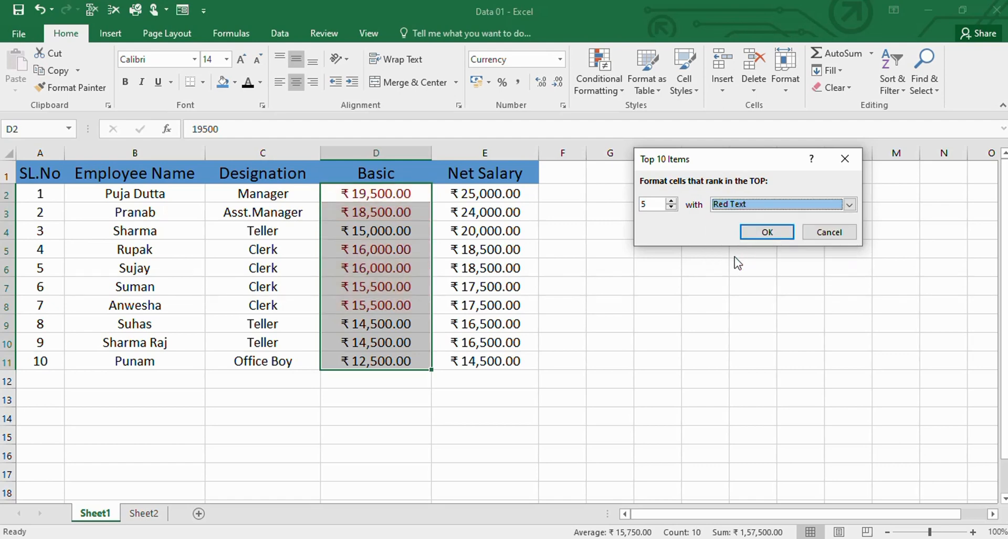
Step: Examine the Number, Font, Border and Fill settings of the rule's custom format, and cancel the Top 10 Items rule
{"action": "left_click", "coordinate": [849, 205]}
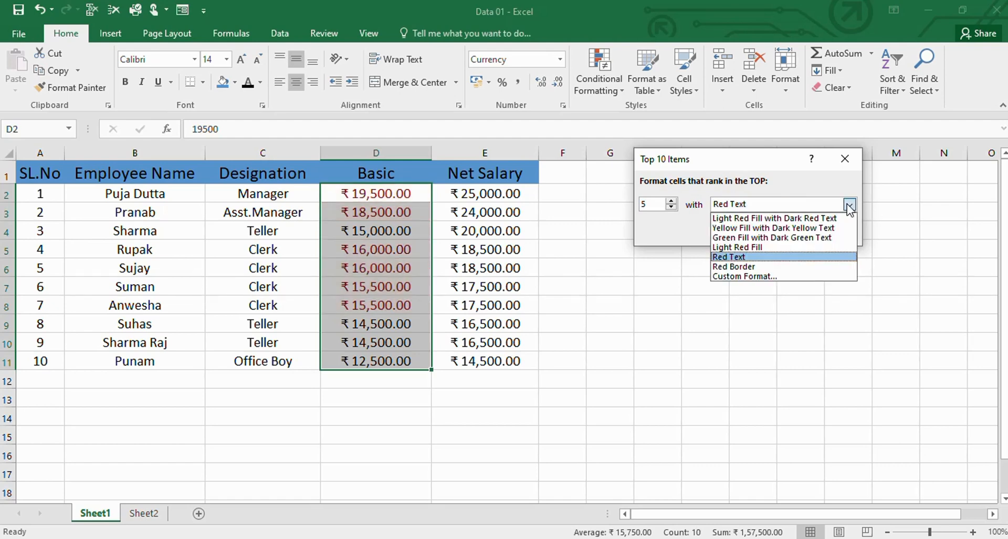
{"action": "left_click", "coordinate": [741, 282]}
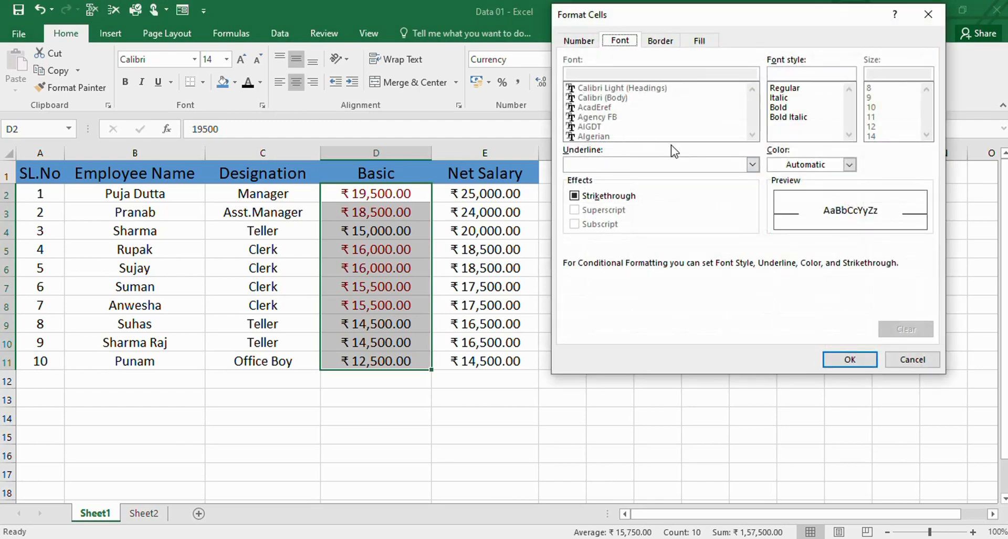
{"action": "left_click_drag", "start_coordinate": [709, 16], "coordinate": [714, 89]}
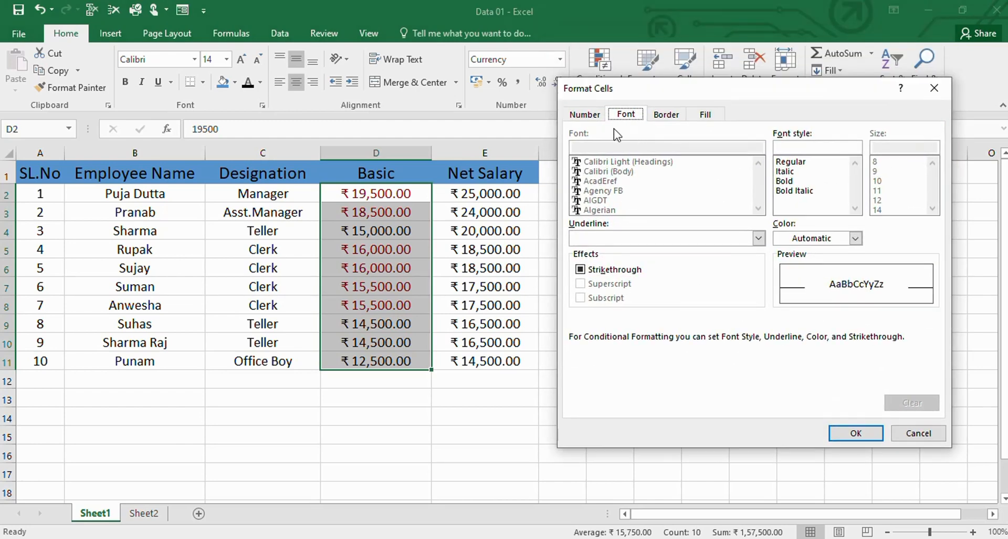
{"action": "left_click", "coordinate": [592, 116]}
{"action": "left_click", "coordinate": [624, 116]}
{"action": "left_click", "coordinate": [664, 116]}
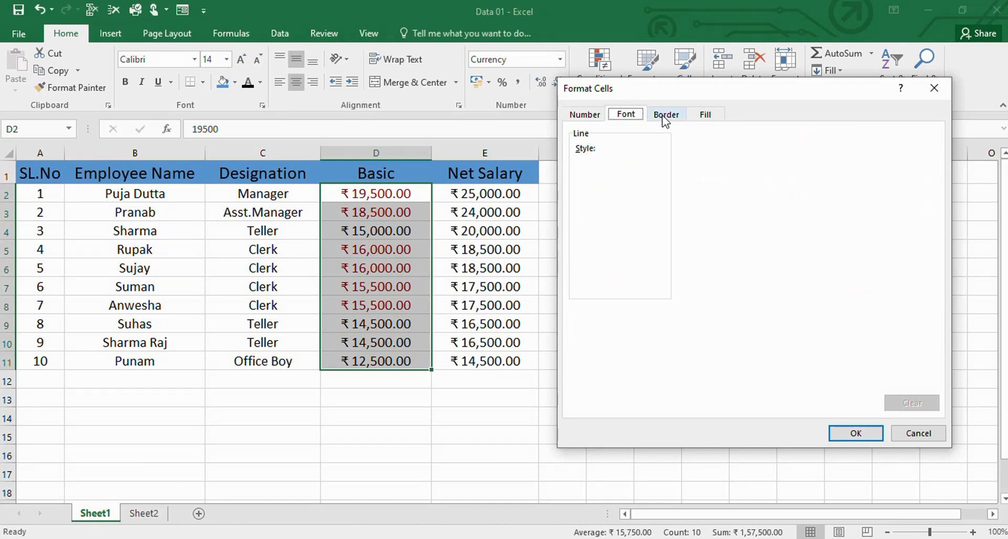
{"action": "left_click", "coordinate": [706, 114]}
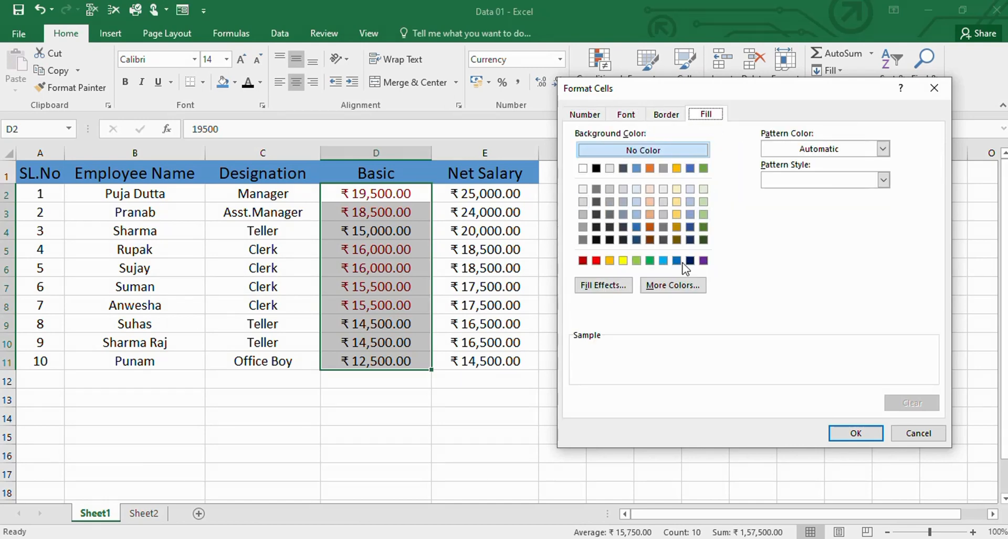
{"action": "left_click", "coordinate": [916, 433]}
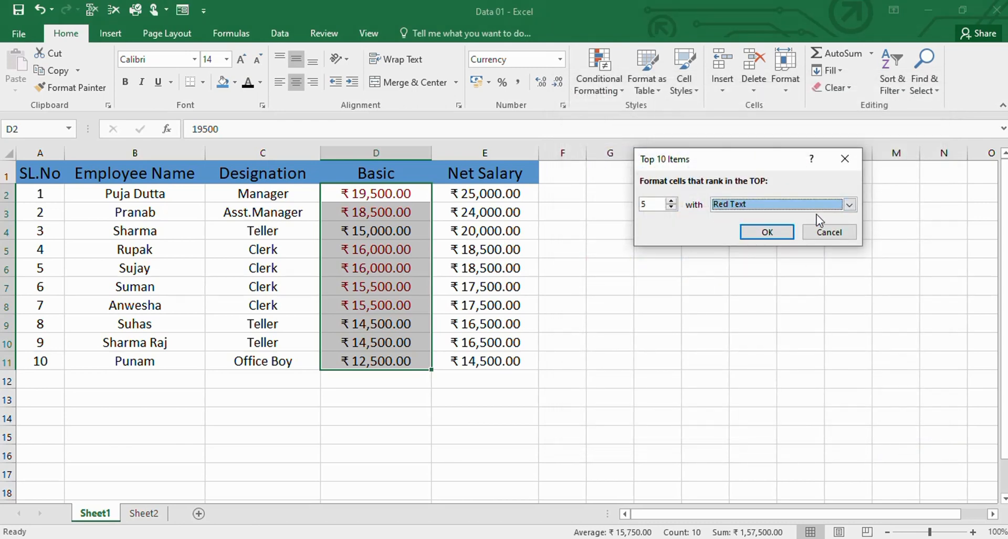
{"action": "left_click", "coordinate": [827, 233]}
Step: Preview a Top 10% rule set to 30% on the Basic salaries, and cancel the rule
{"action": "left_click", "coordinate": [614, 94]}
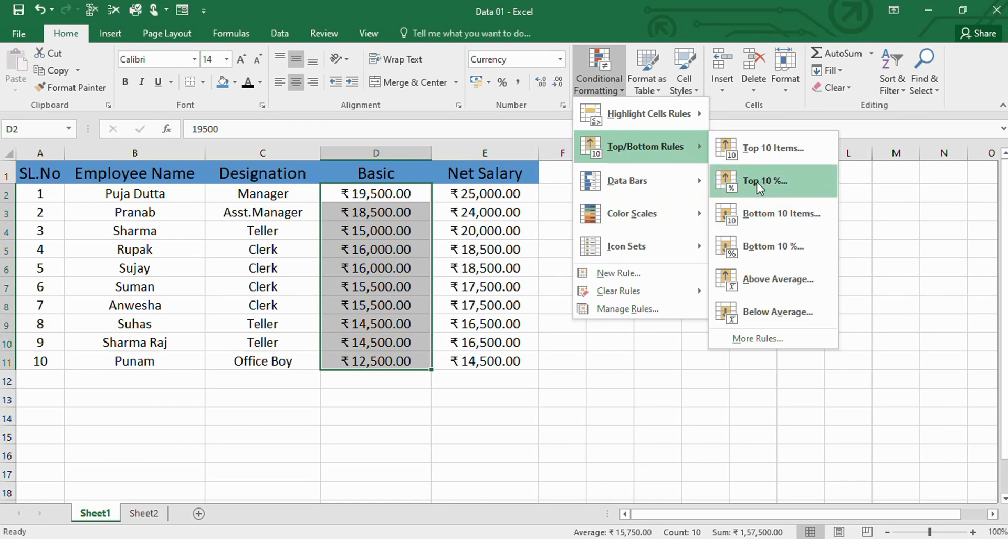
{"action": "left_click", "coordinate": [772, 183]}
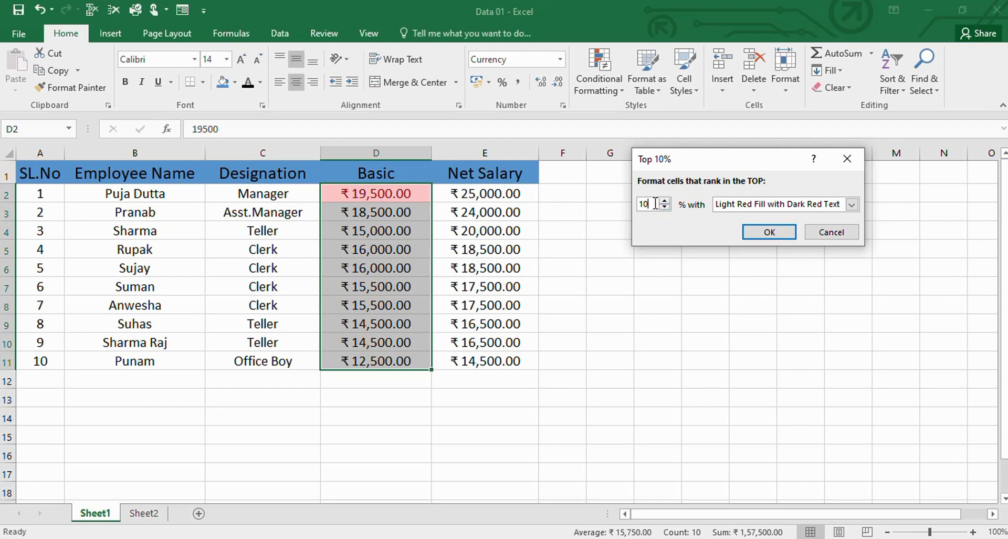
{"action": "key", "text": "BackSpace"}
{"action": "key", "text": "BackSpace"}
{"action": "type", "text": "30"}
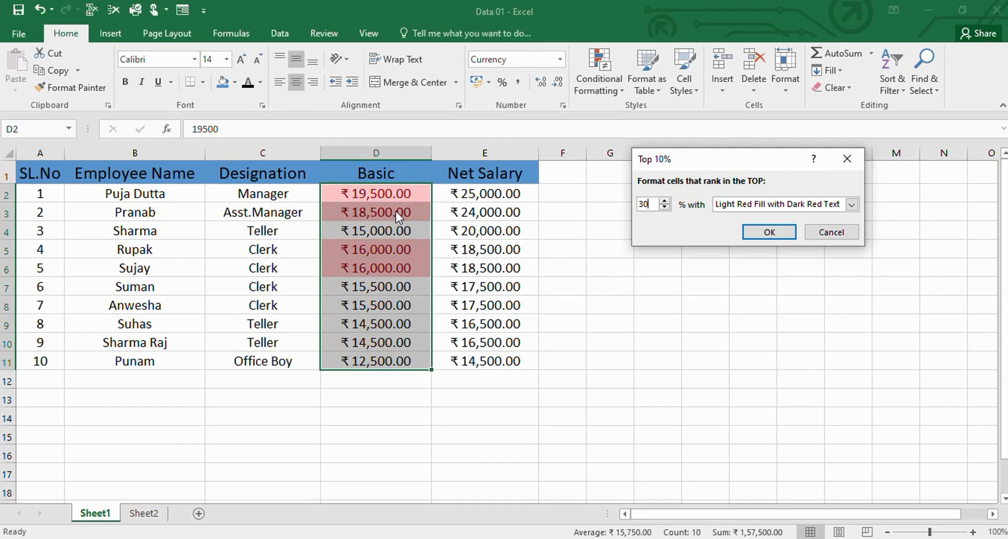
{"action": "left_click", "coordinate": [820, 234]}
Step: Preview green gradient Data Bars on the Basic salaries, and leave without applying them
{"action": "left_click", "coordinate": [619, 85]}
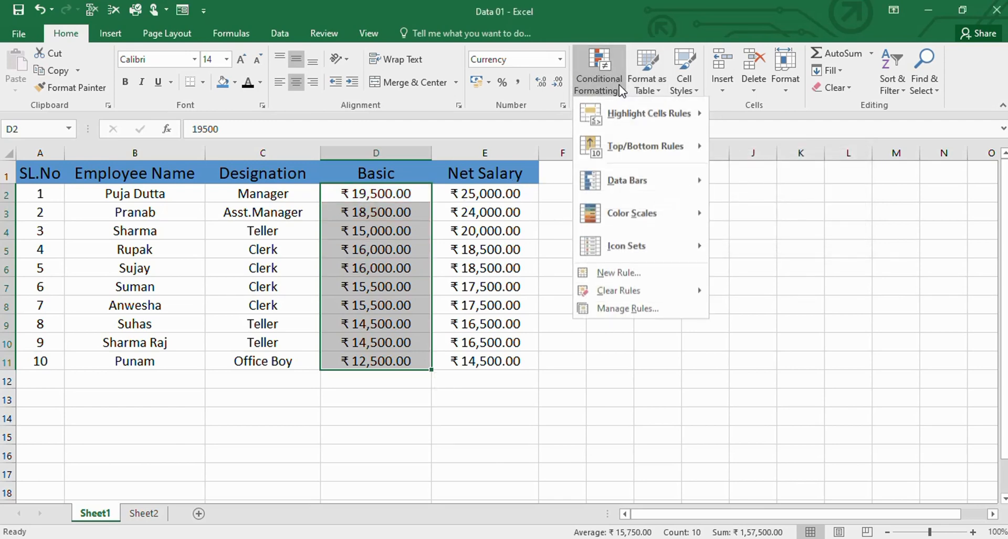
{"action": "mouse_move", "coordinate": [653, 178]}
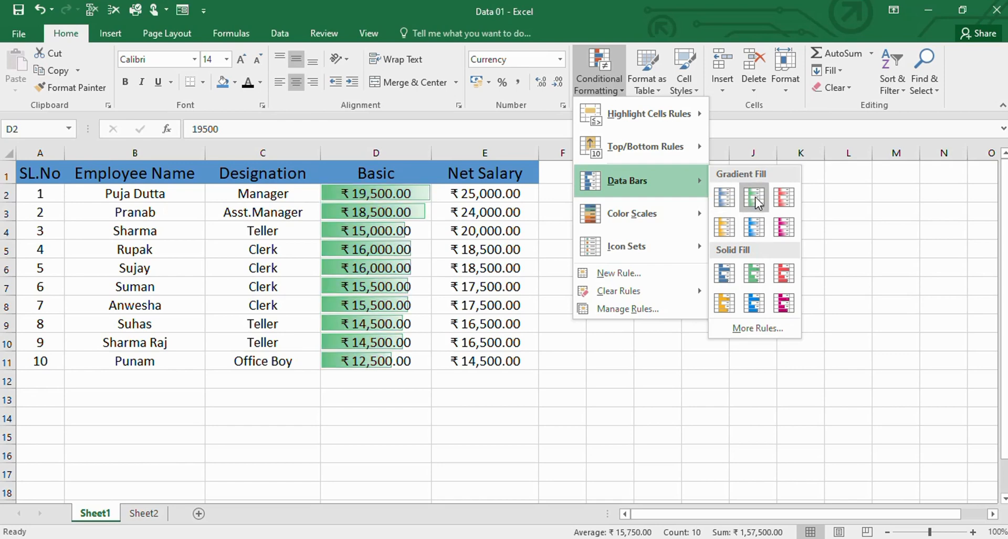
{"action": "left_click", "coordinate": [600, 383]}
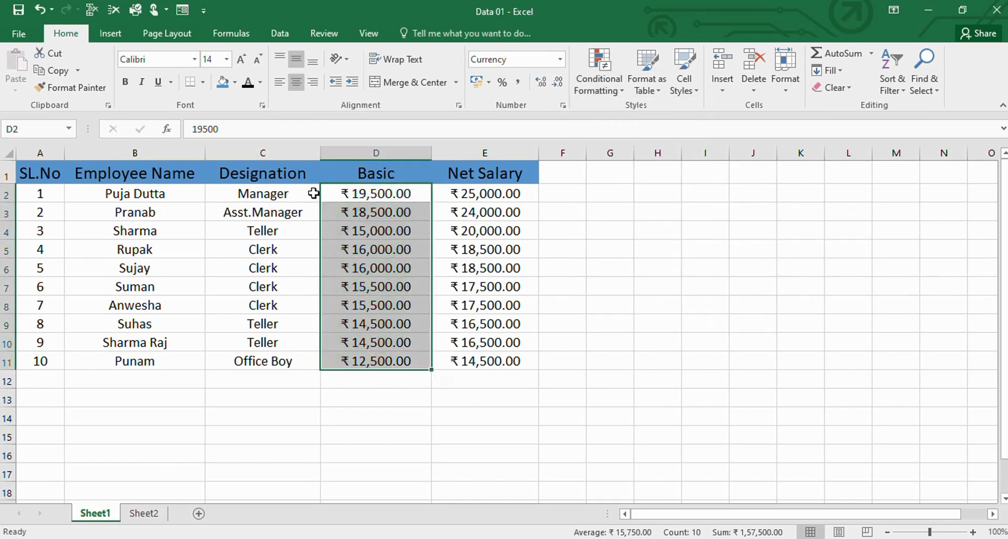
Step: Select the whole table A1:E11 by extending the selection from the SL.No header, and clear the selection
{"action": "left_click_drag", "start_coordinate": [29, 185], "coordinate": [489, 356]}
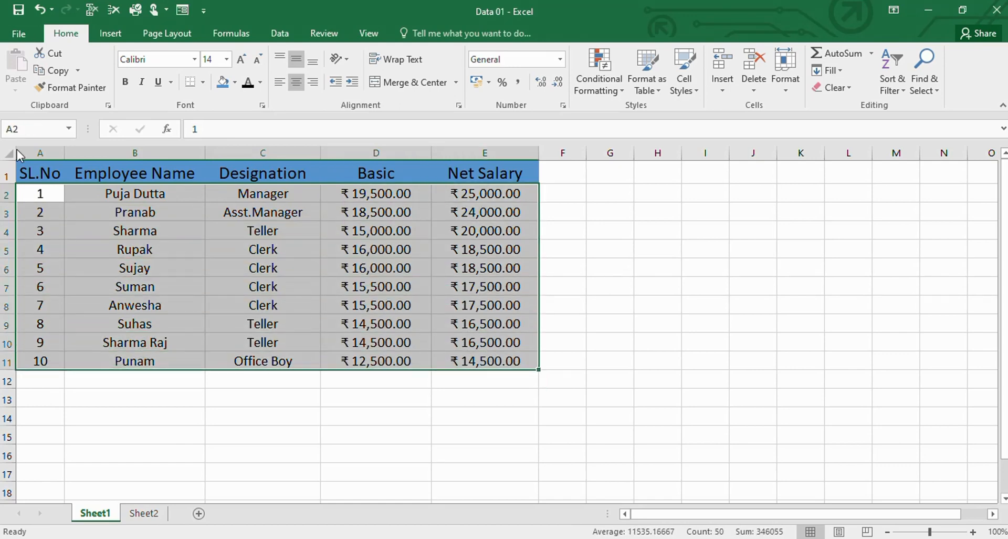
{"action": "left_click_drag", "start_coordinate": [24, 171], "coordinate": [455, 359]}
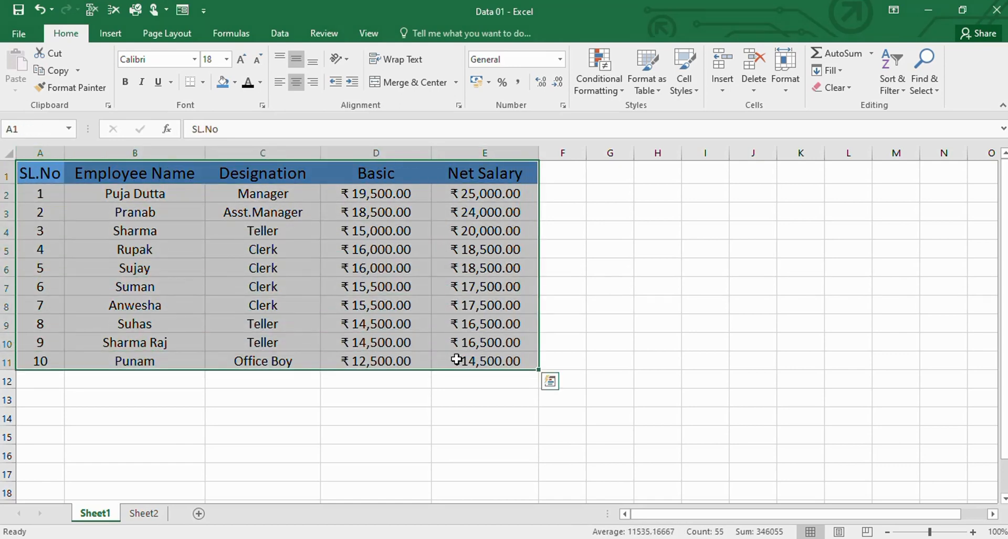
{"action": "left_click", "coordinate": [252, 168]}
{"action": "left_click", "coordinate": [41, 173]}
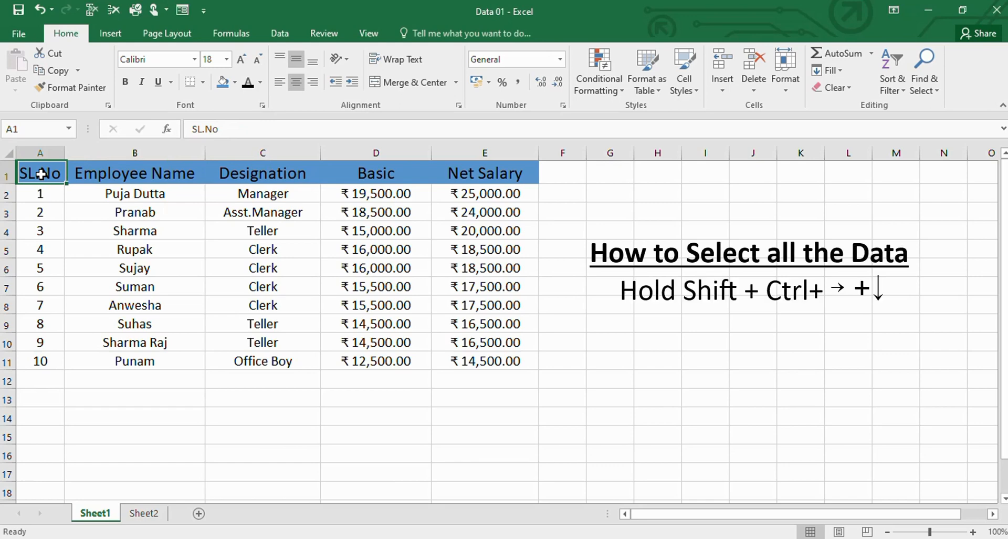
{"action": "key", "text": "ctrl+shift+Right"}
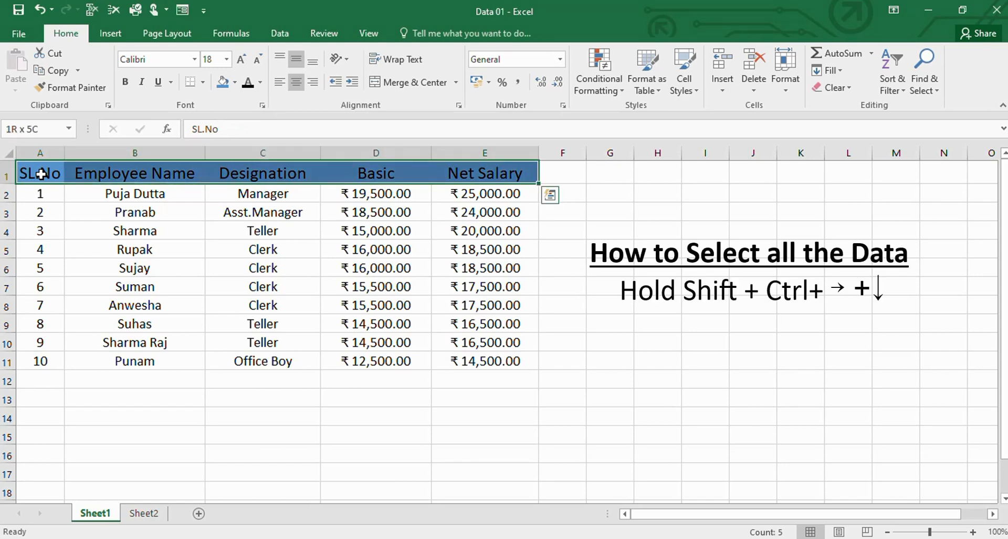
{"action": "key", "text": "ctrl+shift+Down"}
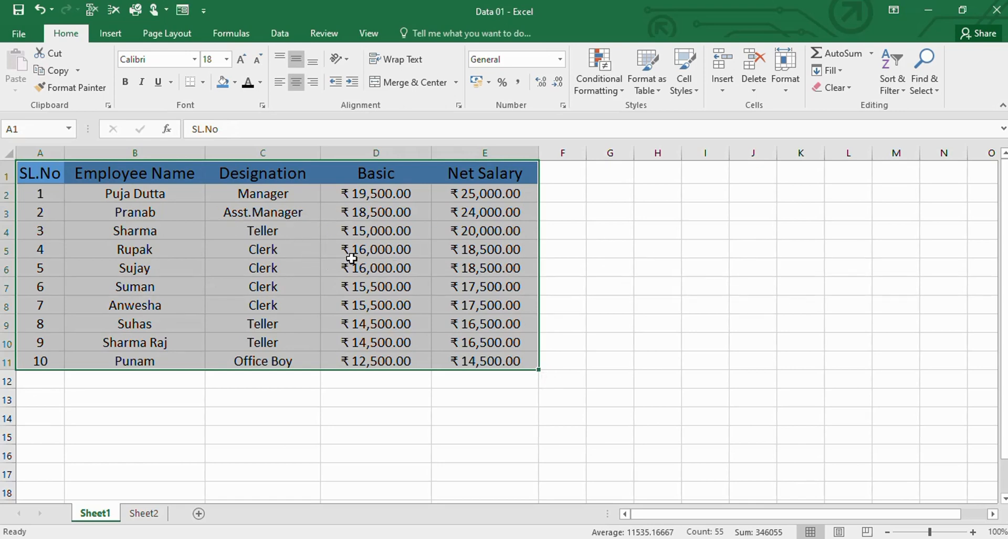
{"action": "left_click", "coordinate": [656, 323]}
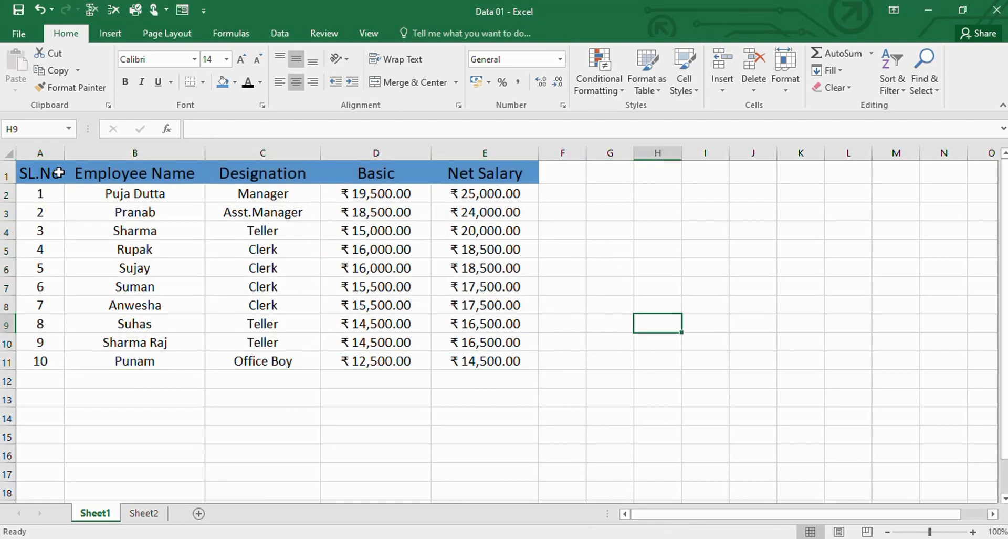
Step: Select the whole table including the header row, and preview solid orange Data Bars on it
{"action": "left_click", "coordinate": [41, 172]}
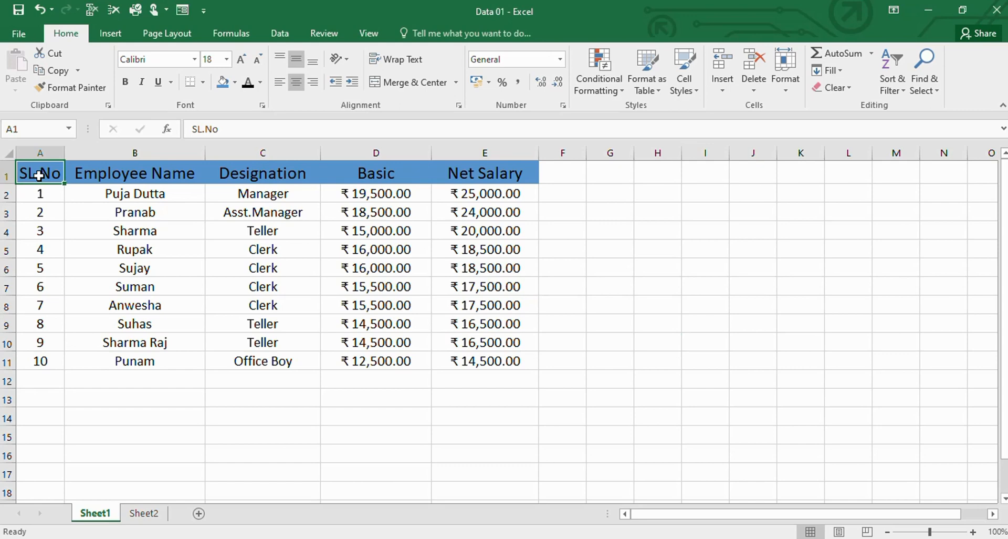
{"action": "key", "text": "ctrl+shift+Right"}
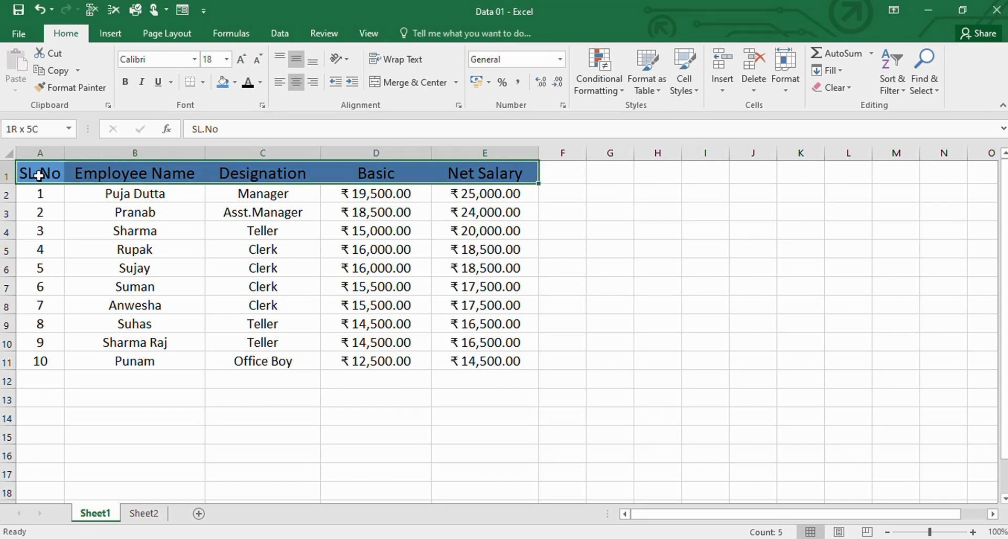
{"action": "key", "text": "ctrl+shift+Down"}
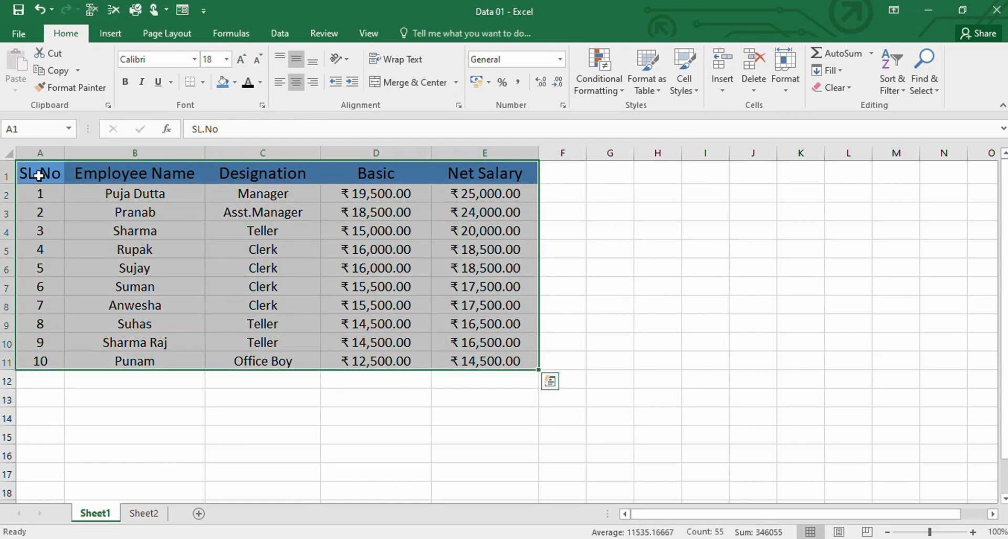
{"action": "left_click", "coordinate": [603, 91]}
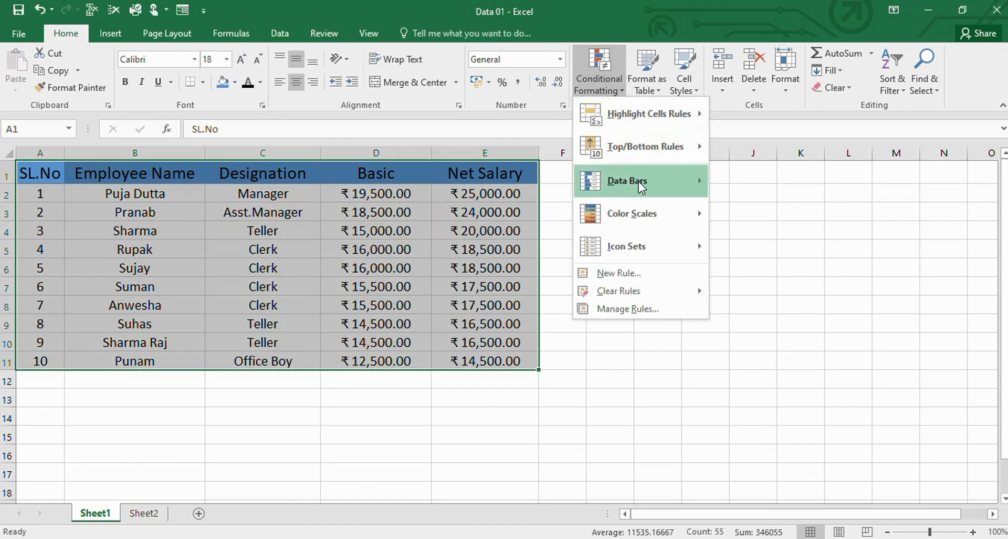
{"action": "mouse_move", "coordinate": [638, 182]}
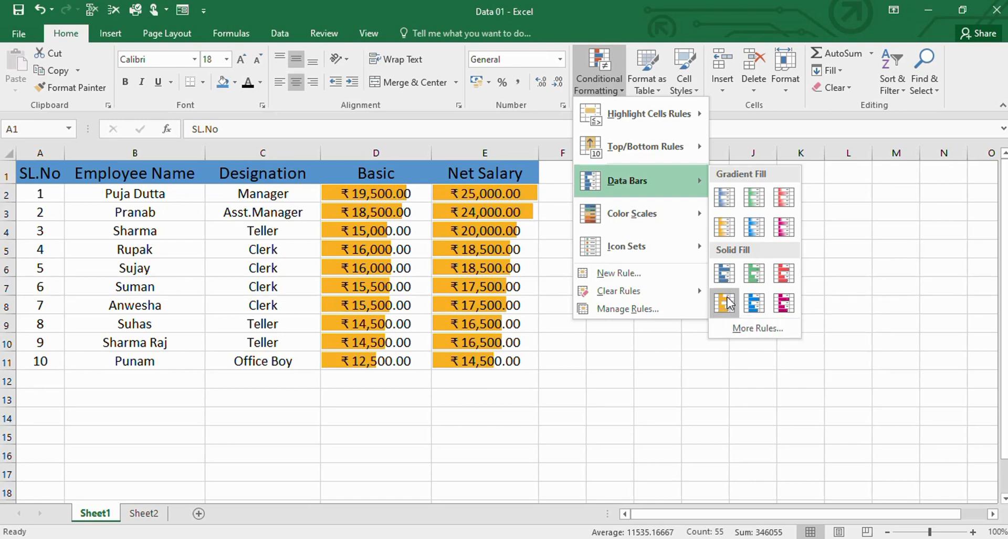
Step: Apply a two-color scale running from green for low to white for high values to the whole table, and undo it
{"action": "mouse_move", "coordinate": [623, 123]}
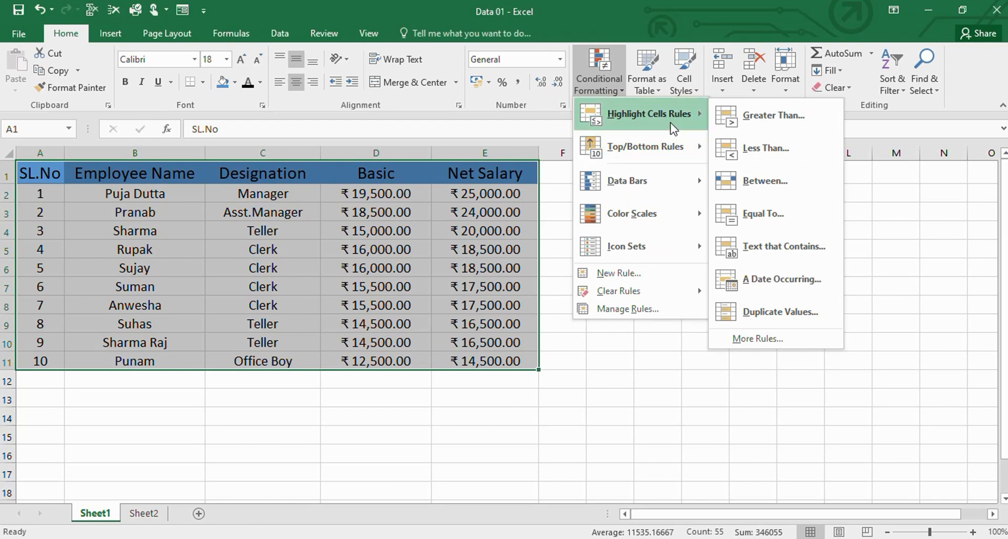
{"action": "mouse_move", "coordinate": [629, 149]}
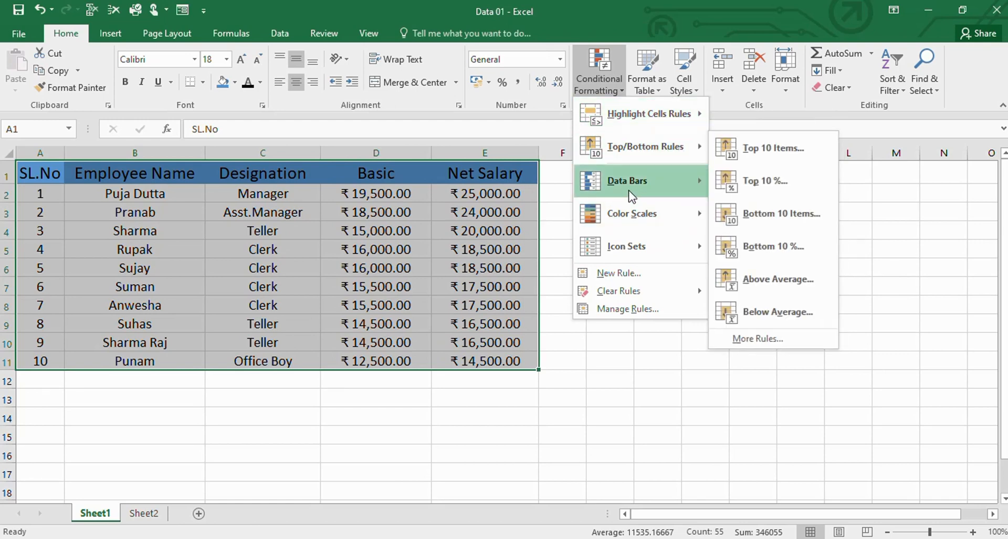
{"action": "mouse_move", "coordinate": [633, 218]}
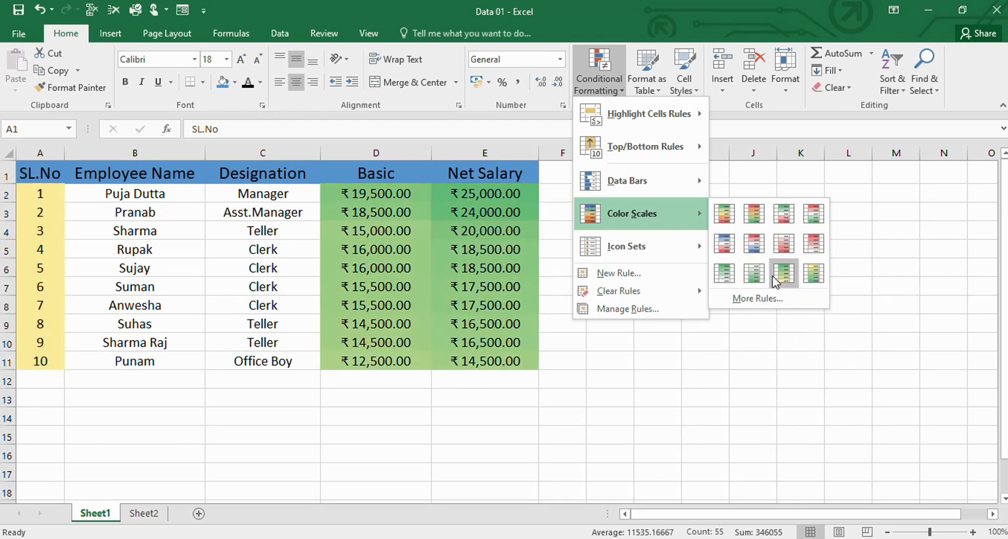
{"action": "left_click", "coordinate": [756, 274]}
{"action": "left_click", "coordinate": [704, 323]}
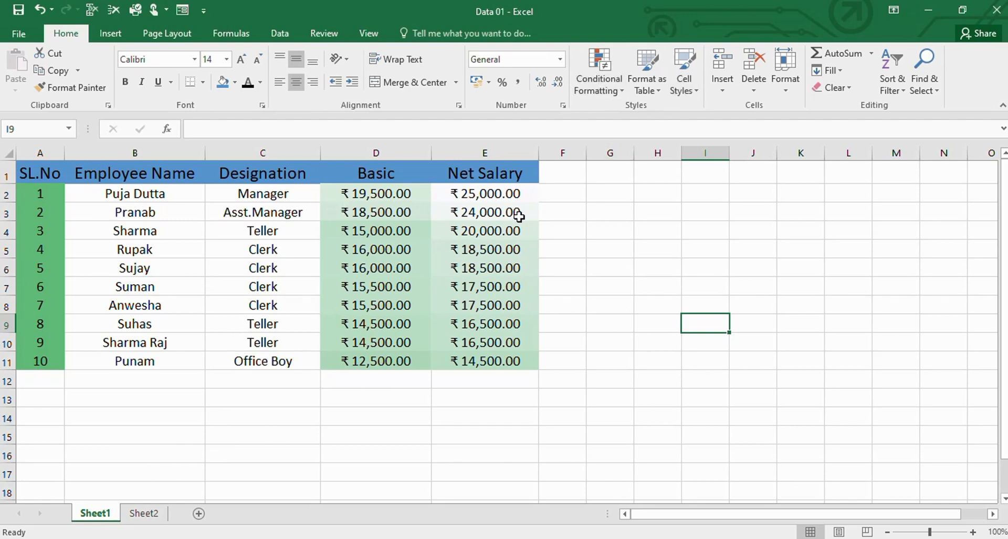
{"action": "key", "text": "ctrl+z"}
{"action": "key", "text": "ctrl+z"}
{"action": "key", "text": "ctrl+z"}
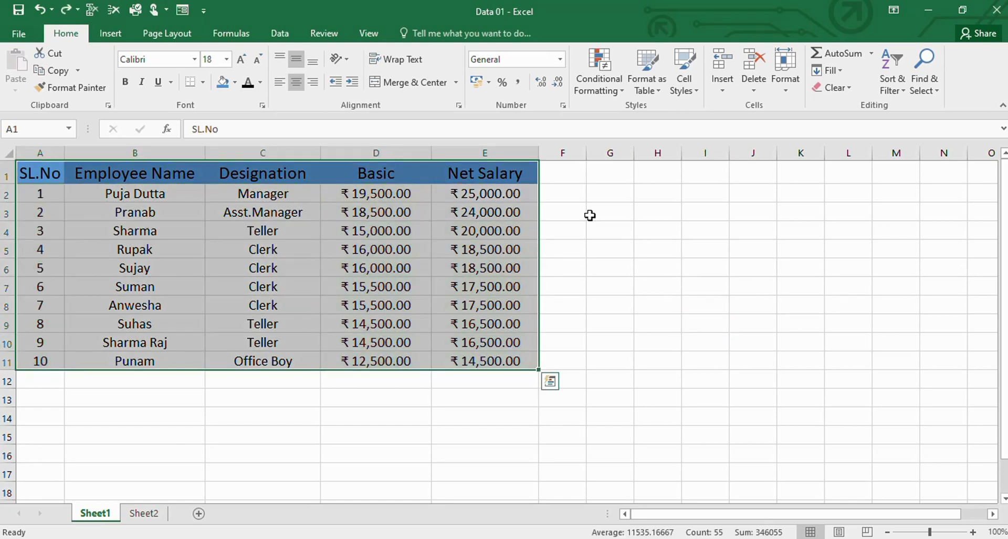
{"action": "left_click", "coordinate": [616, 91]}
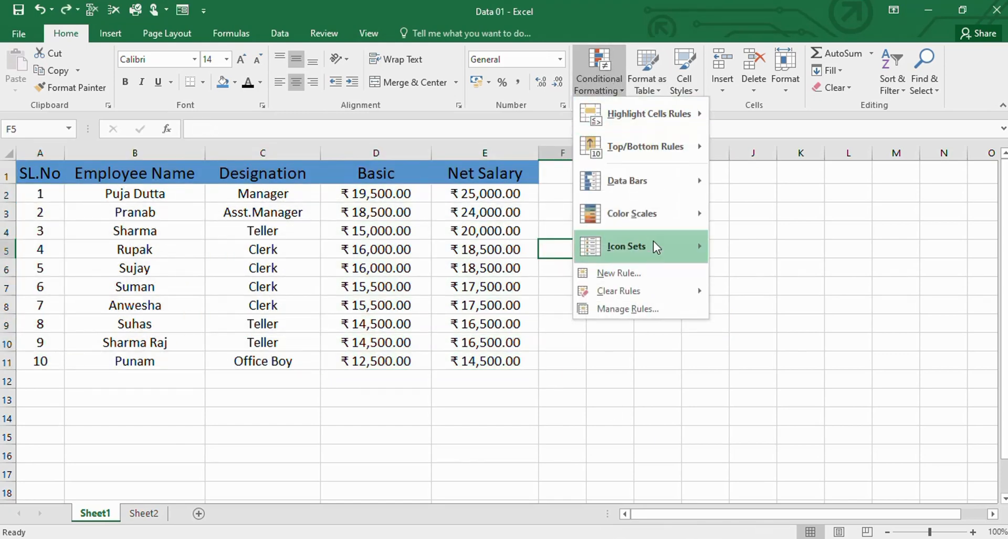
{"action": "mouse_move", "coordinate": [621, 190]}
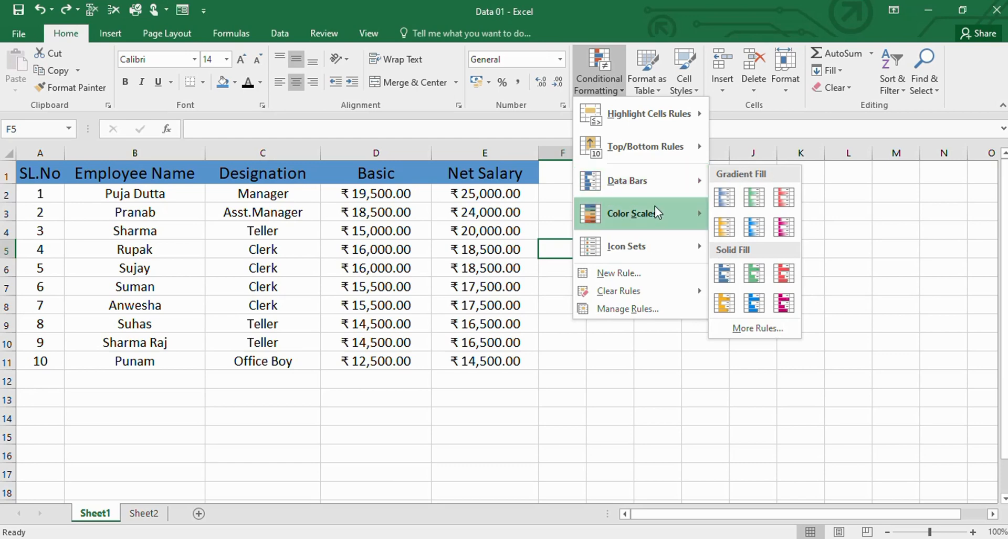
{"action": "mouse_move", "coordinate": [612, 245]}
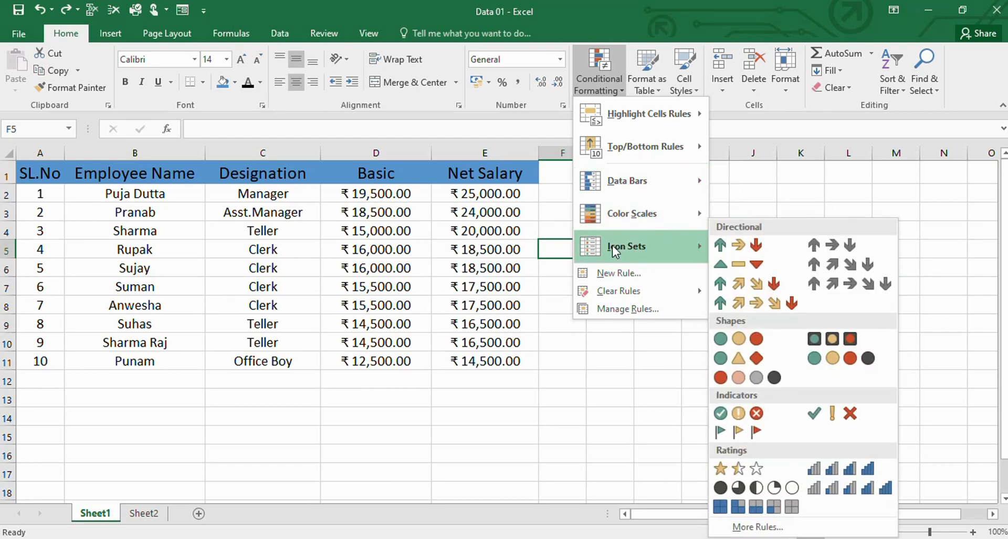
{"action": "left_click", "coordinate": [629, 380]}
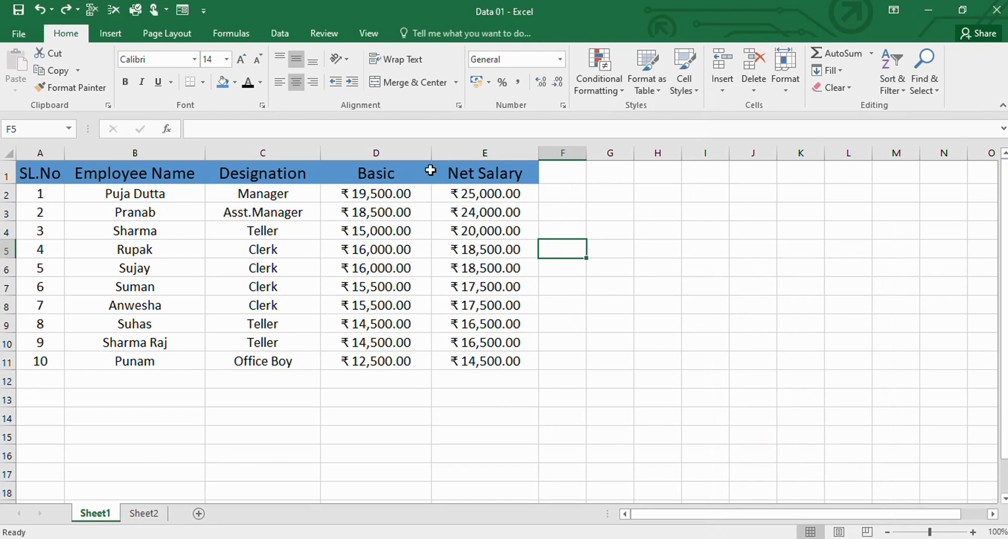
Step: Widen the Basic and Net Salary columns
{"action": "left_click_drag", "start_coordinate": [431, 153], "coordinate": [458, 159]}
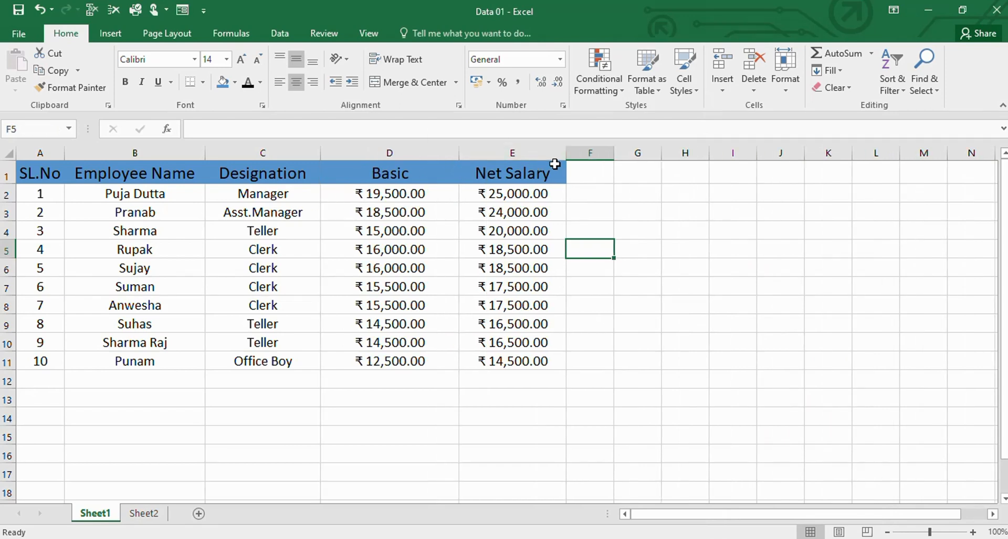
{"action": "left_click_drag", "start_coordinate": [566, 153], "coordinate": [590, 158]}
Step: Examine the Icon Sets available for the Basic and Net Salary values in D2:E11, and leave without applying one
{"action": "left_click", "coordinate": [385, 194]}
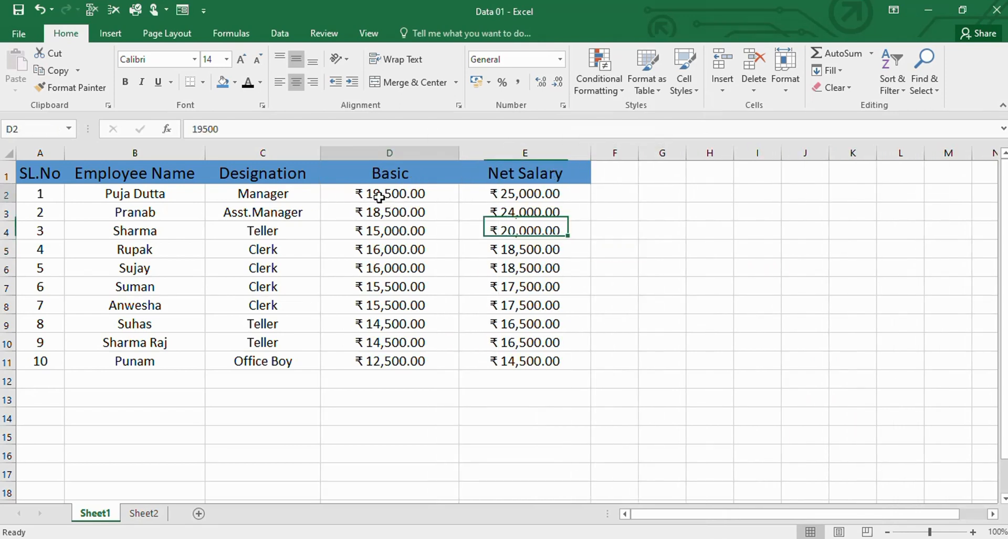
{"action": "left_click_drag", "start_coordinate": [343, 192], "coordinate": [484, 357]}
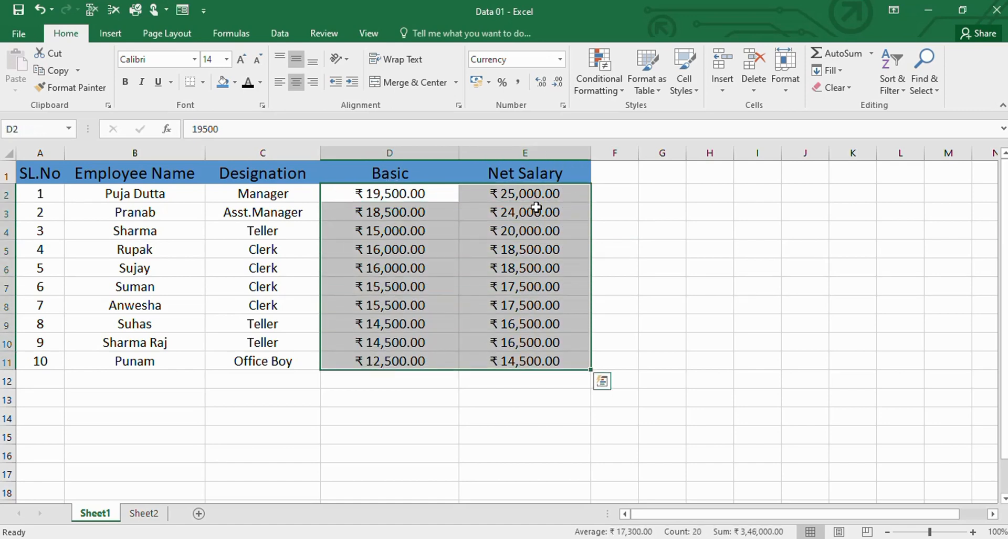
{"action": "left_click", "coordinate": [622, 86]}
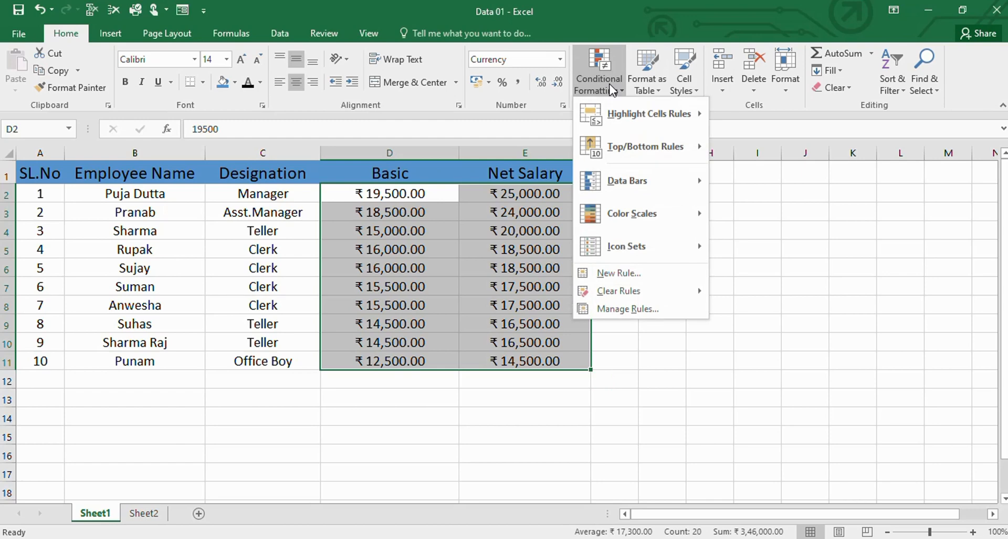
{"action": "mouse_move", "coordinate": [649, 247]}
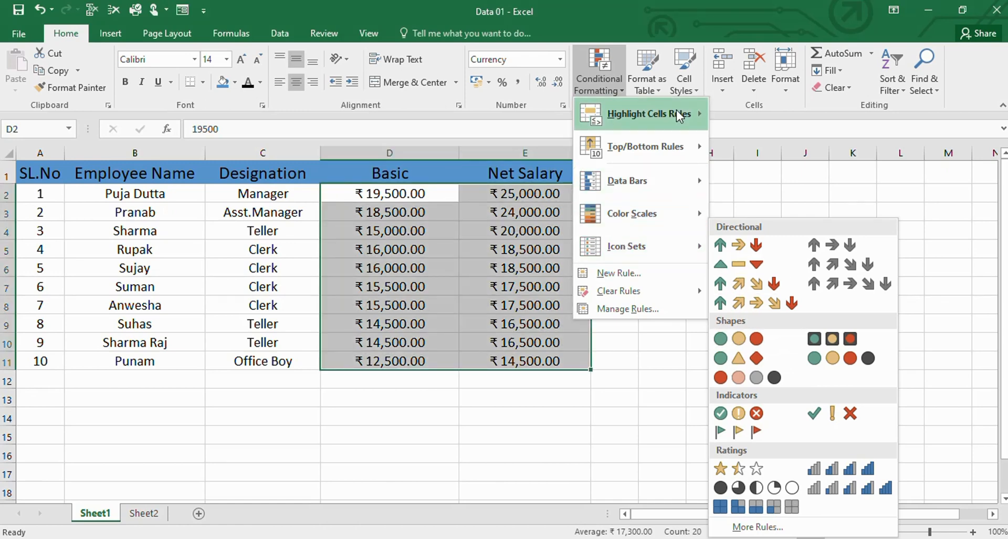
{"action": "left_click", "coordinate": [681, 317]}
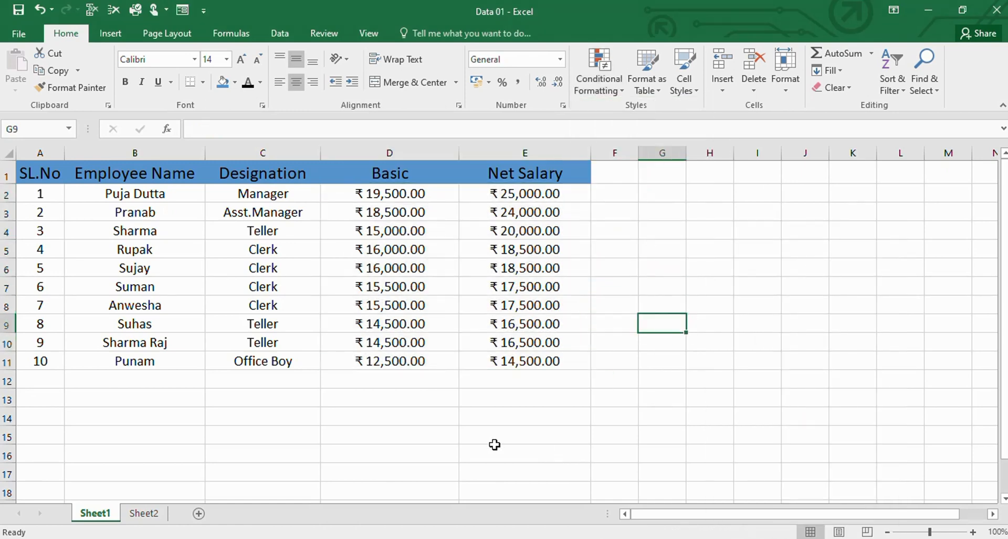
{"action": "left_click", "coordinate": [604, 78]}
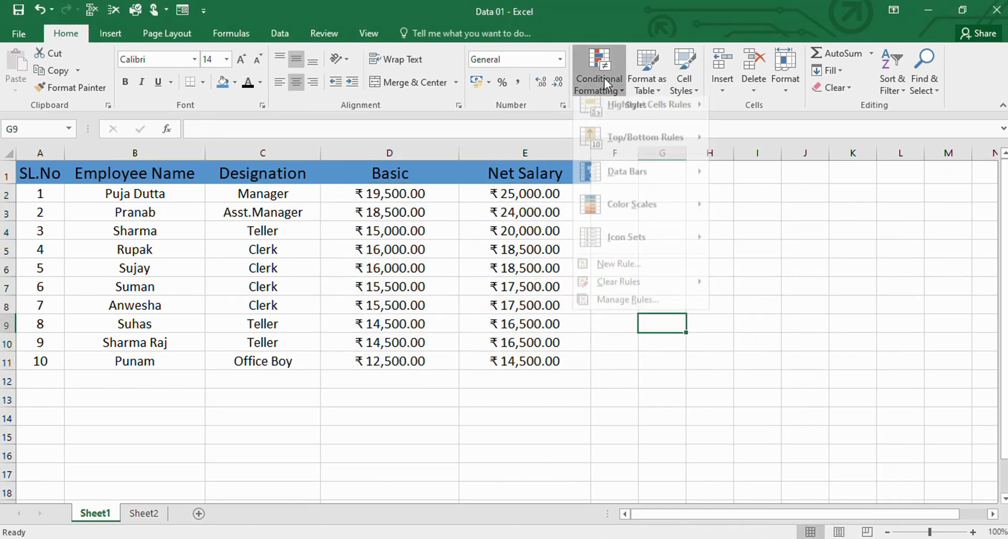
{"action": "mouse_move", "coordinate": [619, 129]}
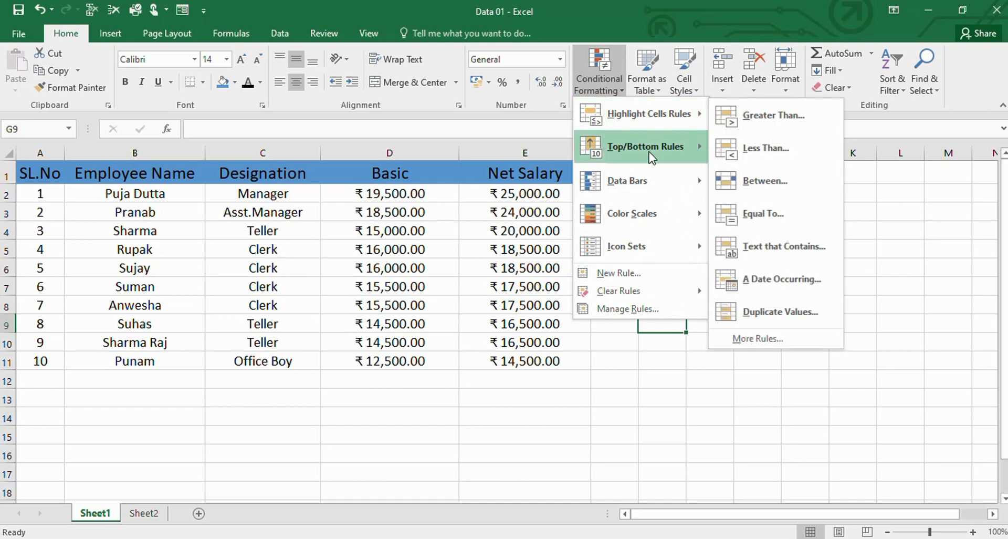
{"action": "mouse_move", "coordinate": [615, 185]}
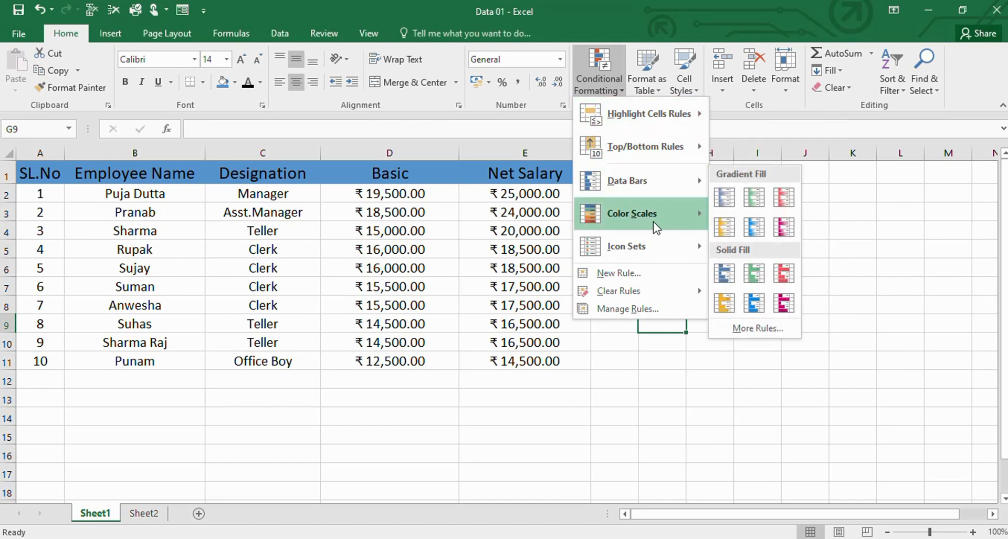
{"action": "mouse_move", "coordinate": [679, 249]}
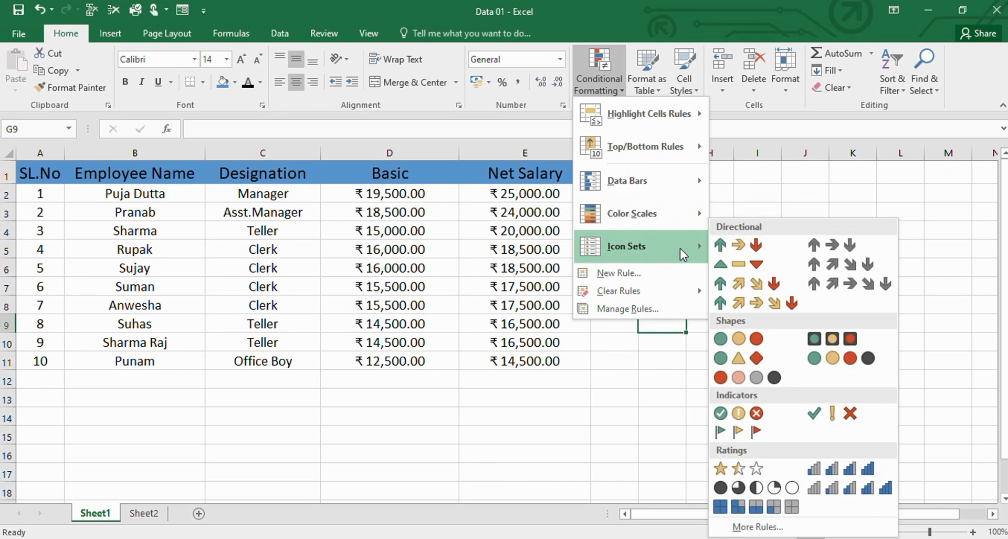
{"action": "left_click", "coordinate": [644, 408]}
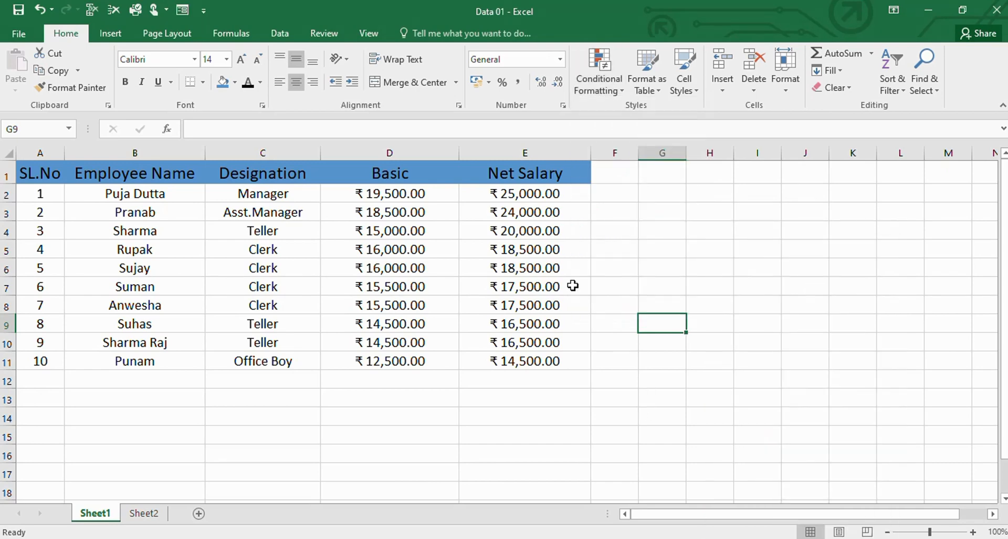
{"action": "left_click", "coordinate": [650, 90]}
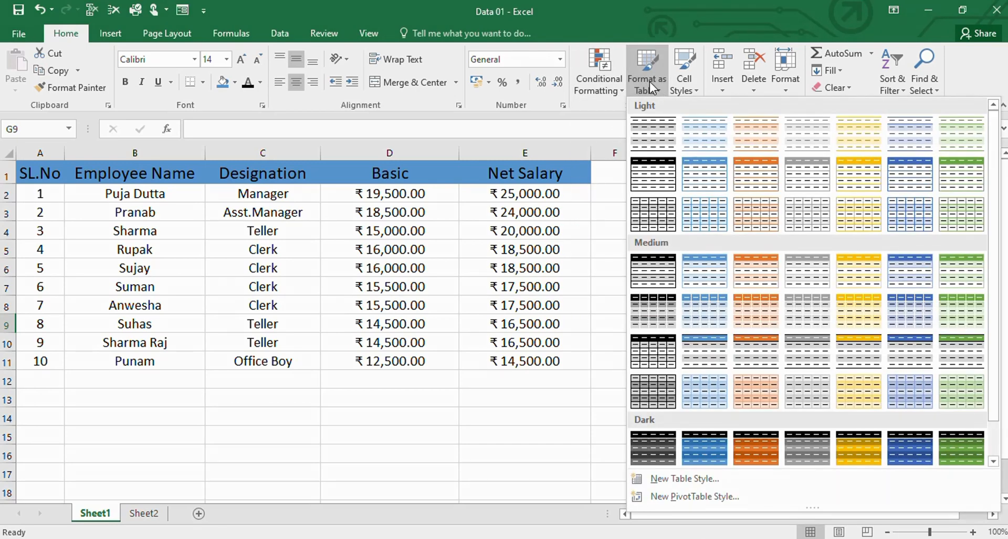
{"action": "left_click", "coordinate": [608, 277]}
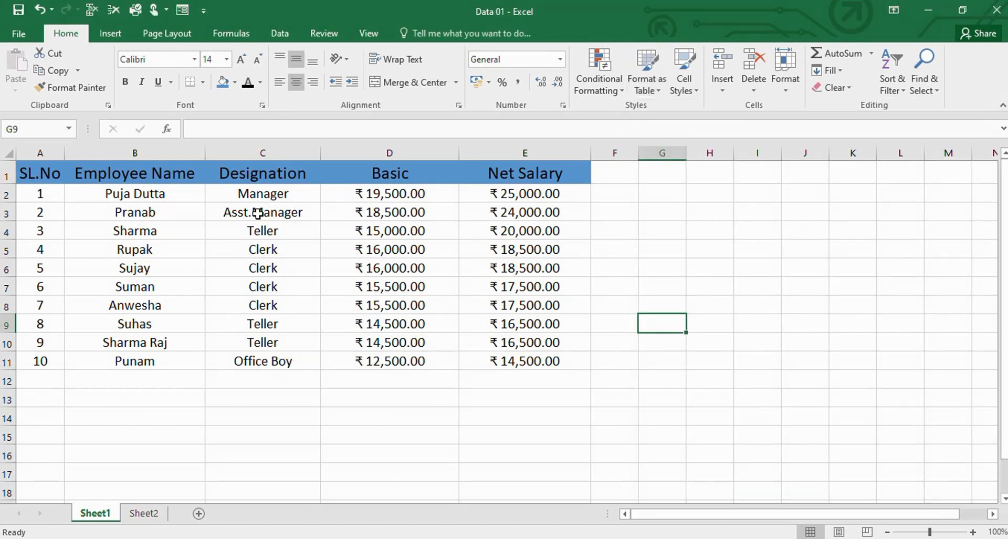
{"action": "left_click", "coordinate": [725, 303]}
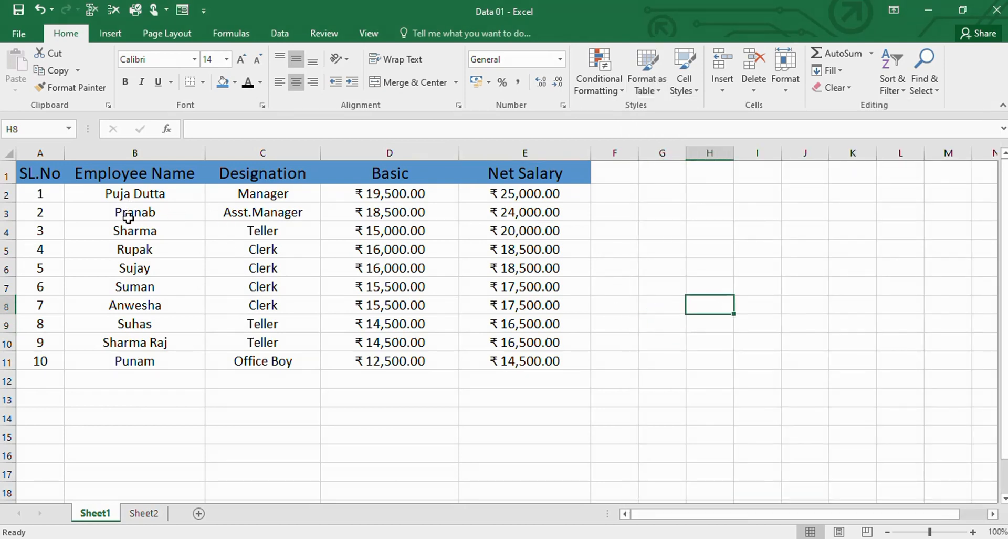
Step: Fill the header row A1:E1 with white and set its font color to black
{"action": "left_click_drag", "start_coordinate": [45, 175], "coordinate": [515, 184]}
{"action": "left_click", "coordinate": [235, 82]}
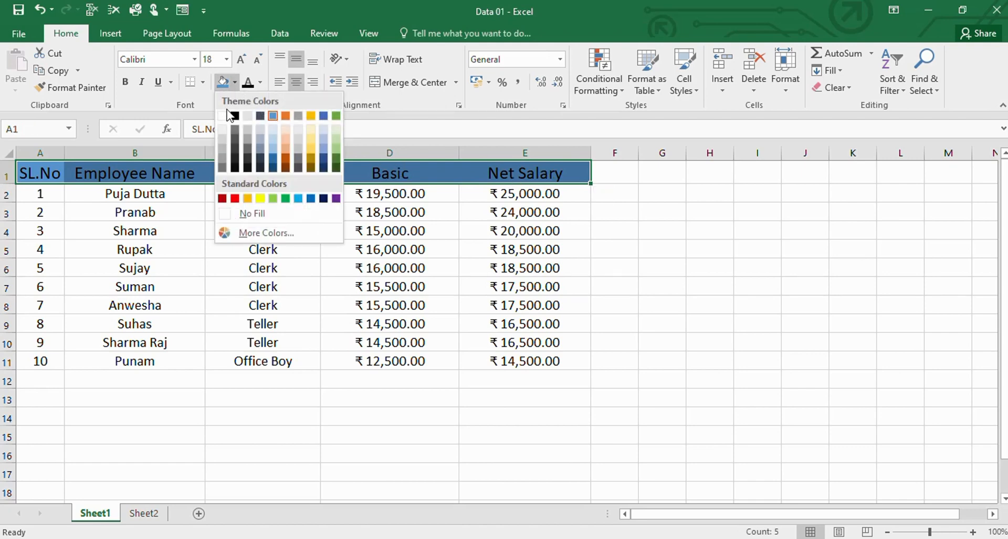
{"action": "left_click", "coordinate": [229, 121]}
{"action": "left_click", "coordinate": [260, 82]}
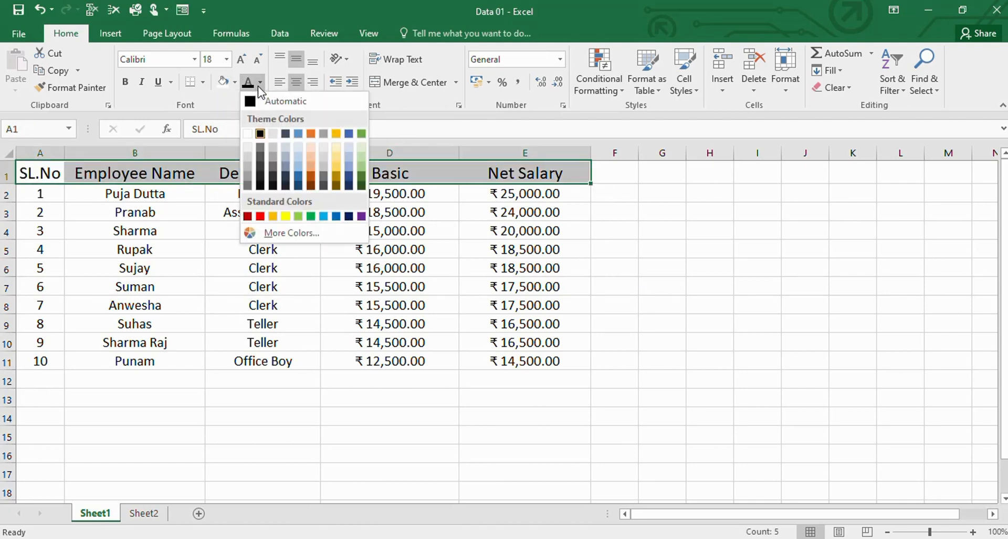
{"action": "left_click", "coordinate": [260, 133]}
{"action": "left_click", "coordinate": [745, 375]}
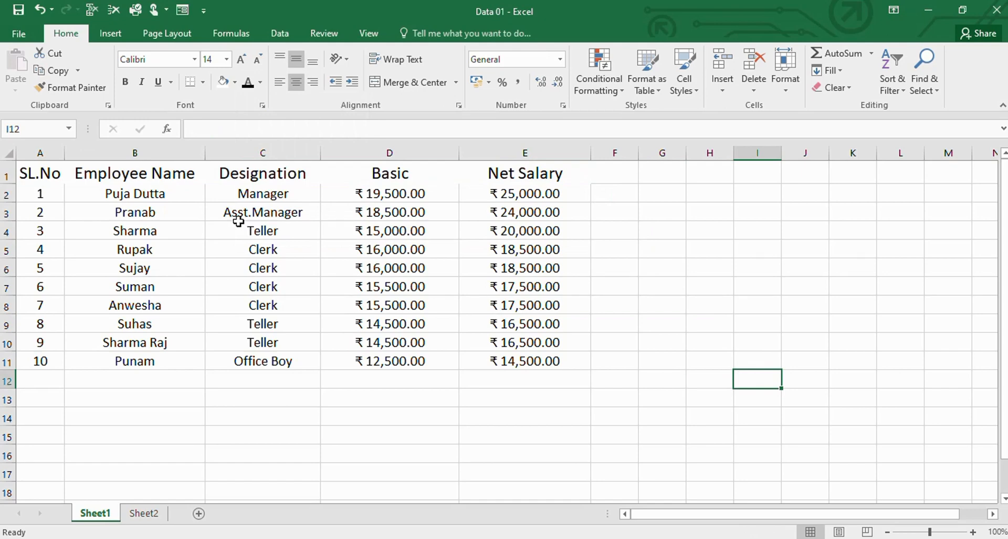
{"action": "left_click", "coordinate": [34, 171]}
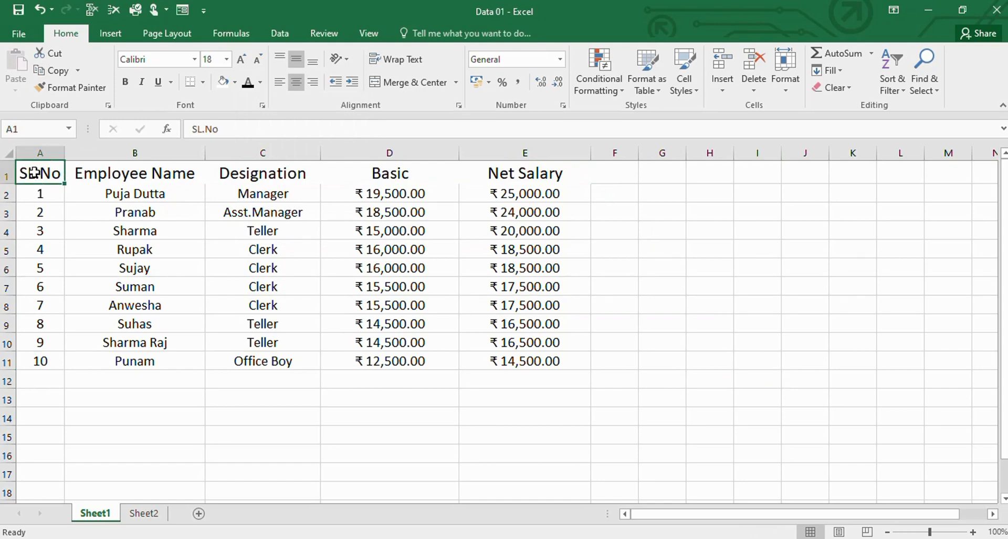
{"action": "left_click_drag", "start_coordinate": [33, 171], "coordinate": [495, 184]}
{"action": "left_click", "coordinate": [695, 249]}
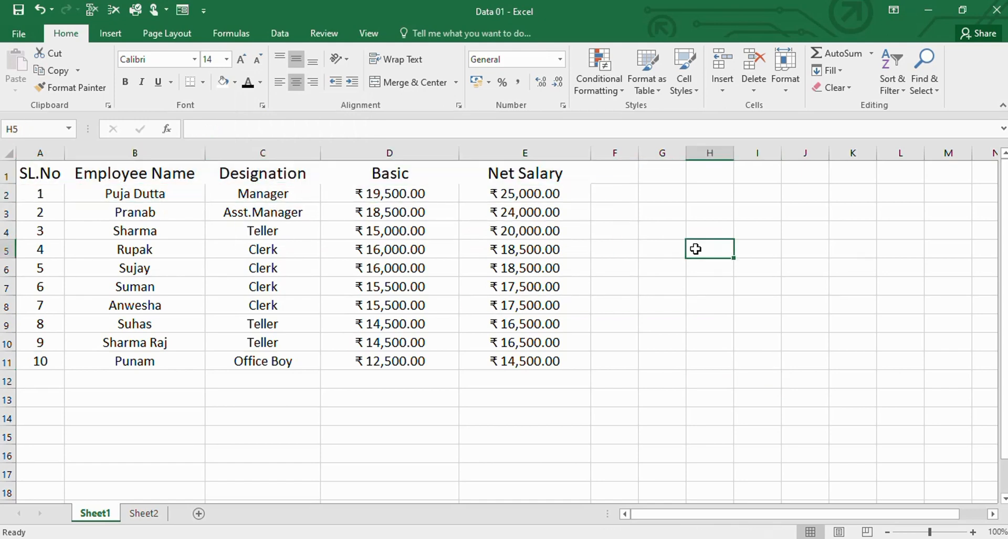
Step: Undo the fill and font color changes on the header row
{"action": "key", "text": "ctrl+z"}
{"action": "key", "text": "ctrl+z"}
{"action": "left_click", "coordinate": [698, 305]}
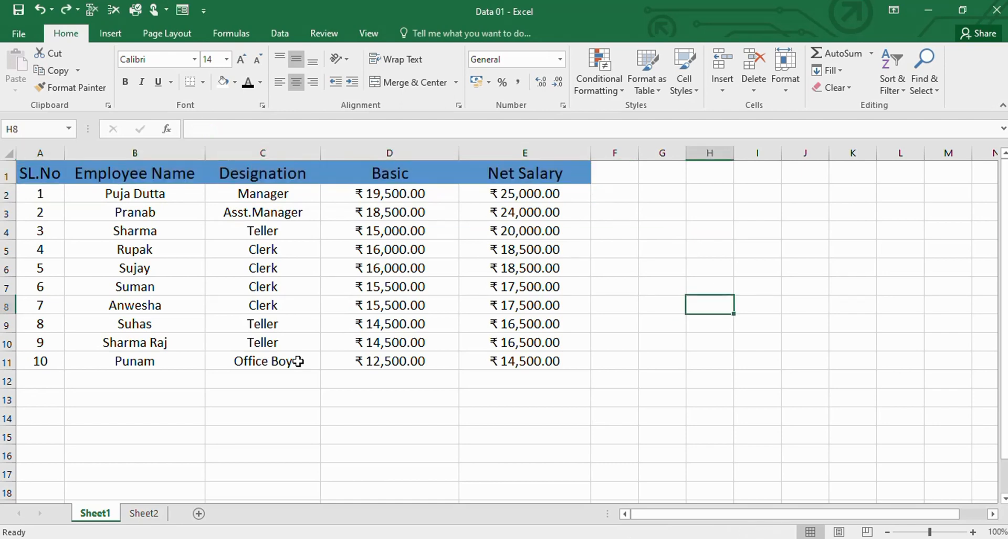
Step: Format the range A1:E11 as a table with the gold banded Medium style, keeping the first row as headers
{"action": "left_click_drag", "start_coordinate": [27, 172], "coordinate": [525, 362]}
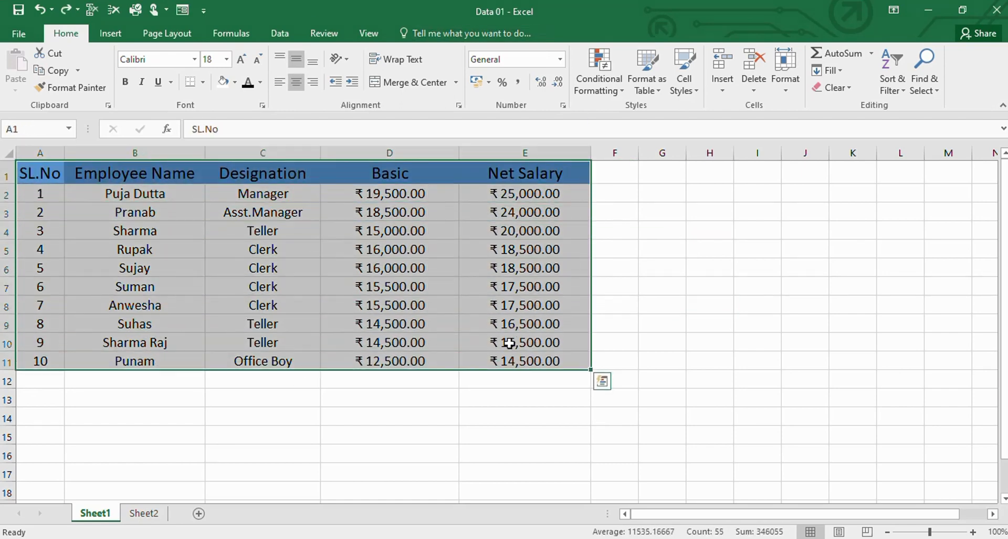
{"action": "left_click", "coordinate": [650, 89]}
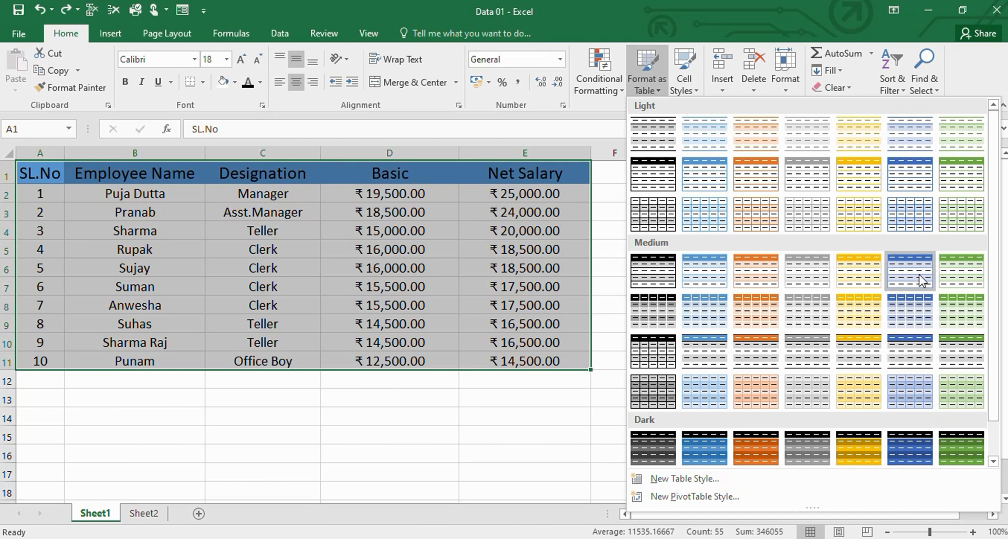
{"action": "left_click", "coordinate": [870, 273]}
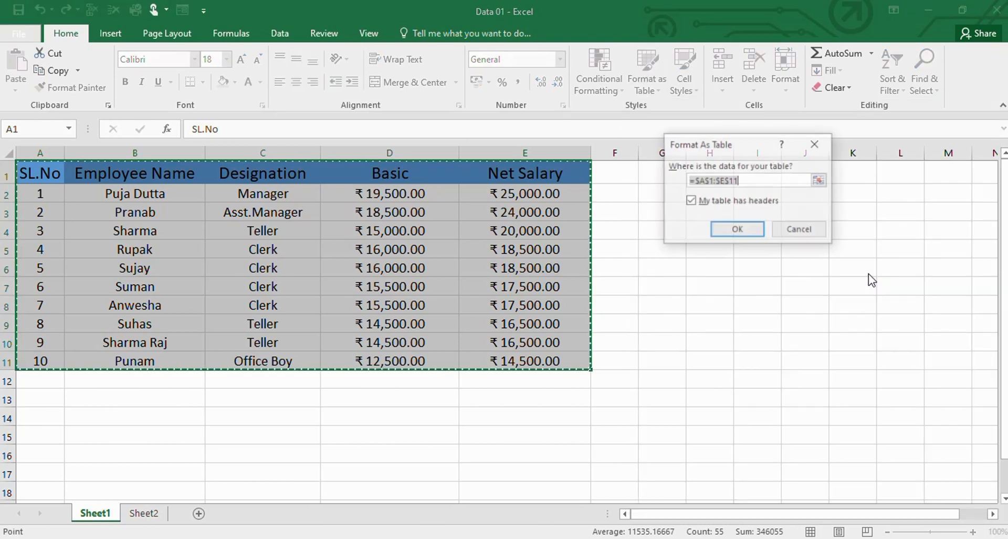
{"action": "left_click_drag", "start_coordinate": [717, 154], "coordinate": [663, 217]}
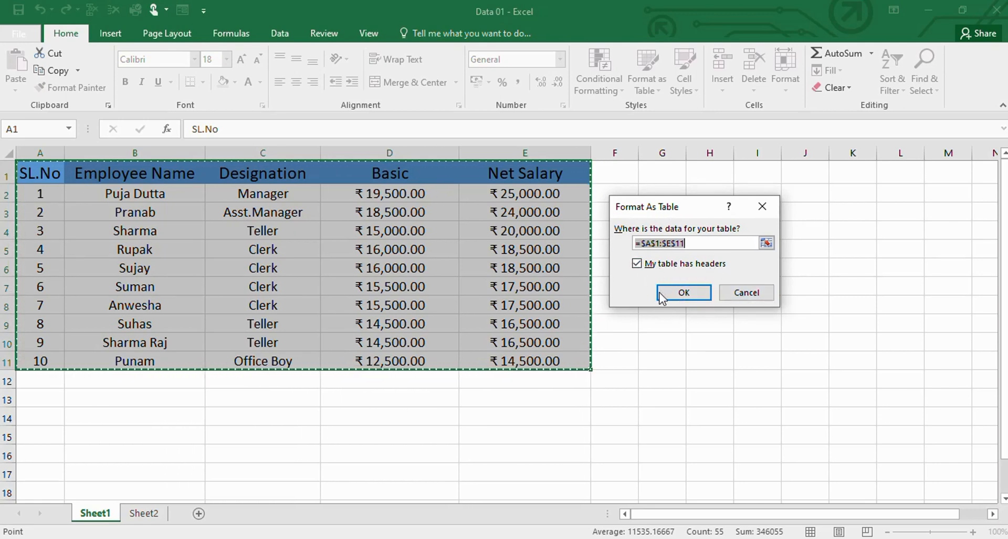
{"action": "left_click", "coordinate": [636, 265]}
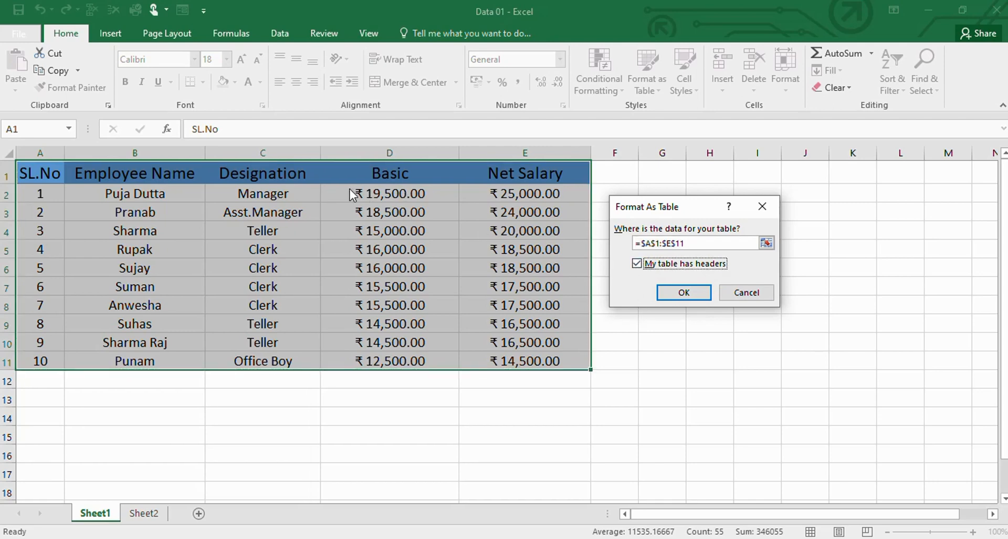
{"action": "left_click", "coordinate": [689, 294]}
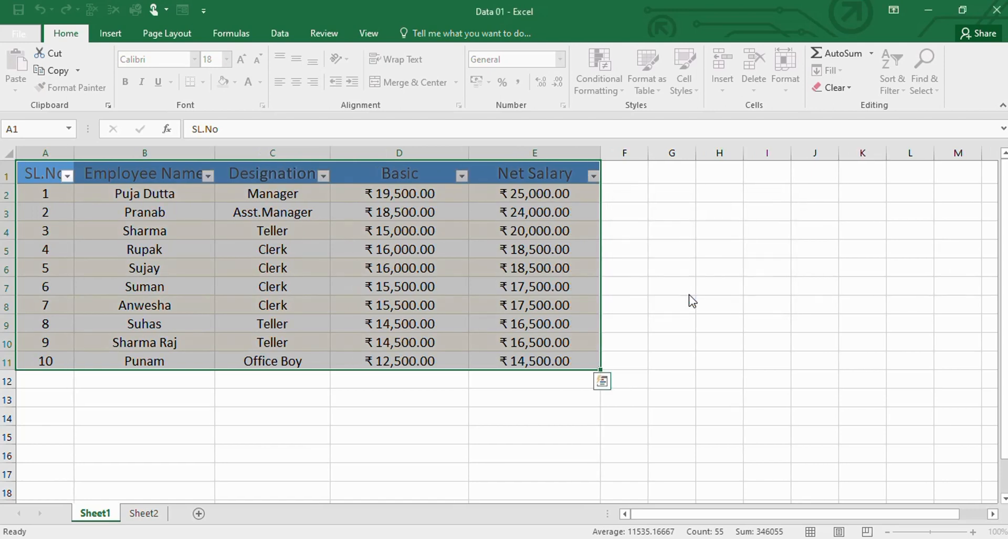
{"action": "left_click", "coordinate": [736, 307]}
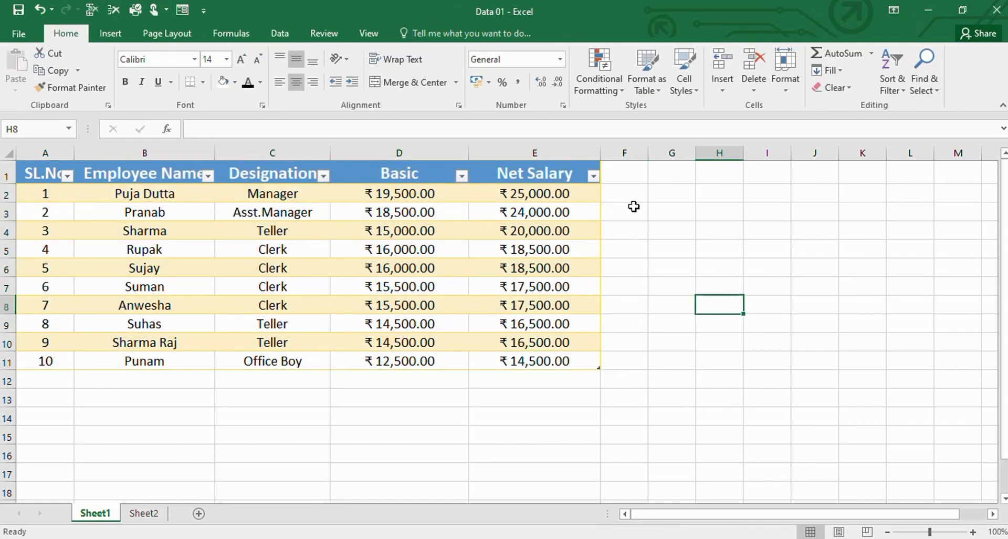
Step: Widen the SL.No and Employee Name columns, and autofit the Designation, Basic and Net Salary columns to their contents
{"action": "left_click_drag", "start_coordinate": [71, 154], "coordinate": [87, 154]}
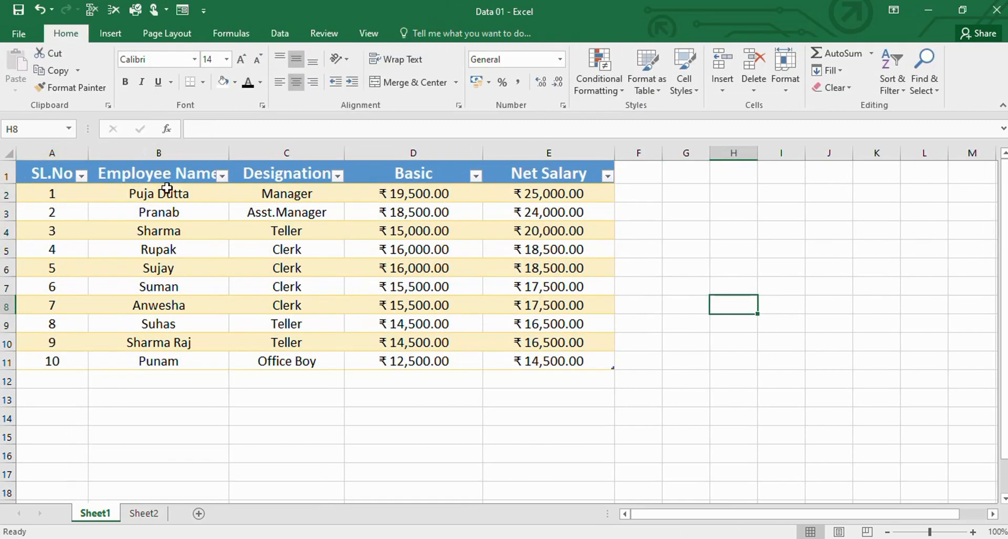
{"action": "left_click_drag", "start_coordinate": [227, 156], "coordinate": [243, 156]}
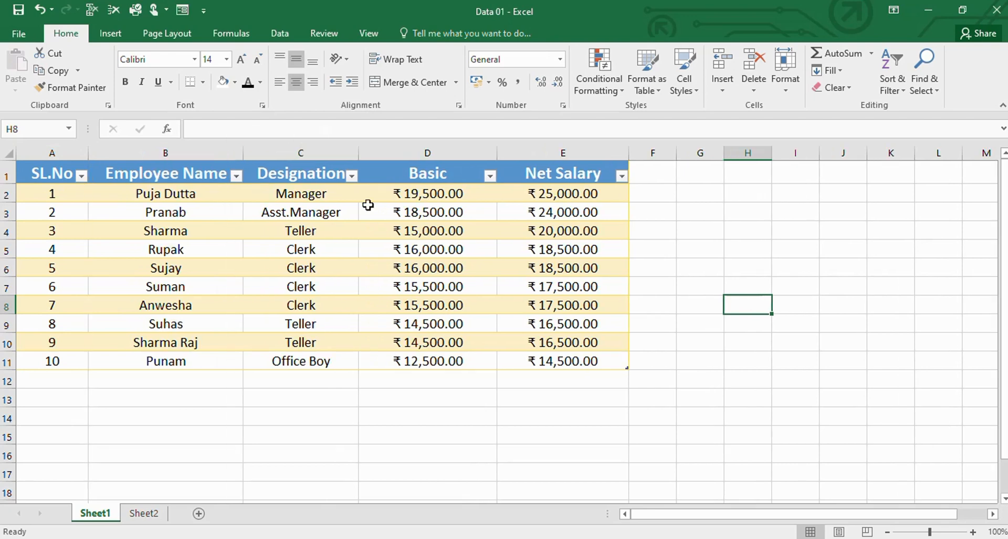
{"action": "double_click", "coordinate": [361, 154]}
{"action": "double_click", "coordinate": [500, 153]}
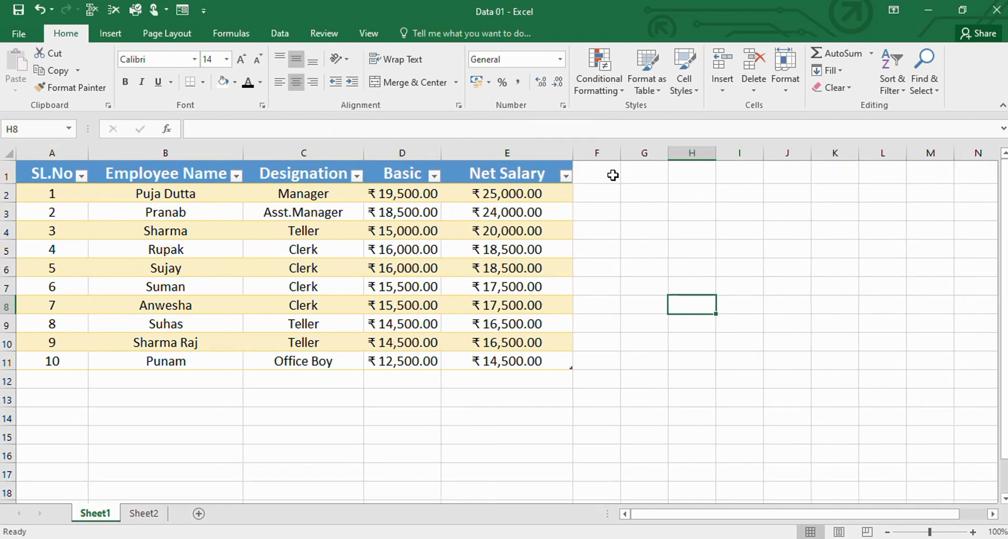
{"action": "double_click", "coordinate": [576, 153]}
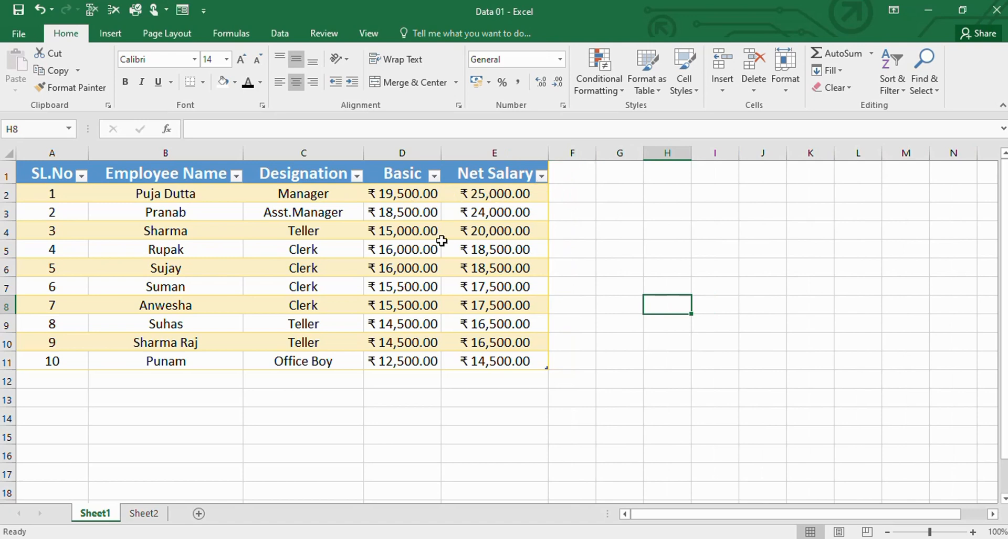
Step: Filter the Basic column to exclude the ₹ 12,500.00 and ₹ 14,500.00 values
{"action": "left_click", "coordinate": [434, 176]}
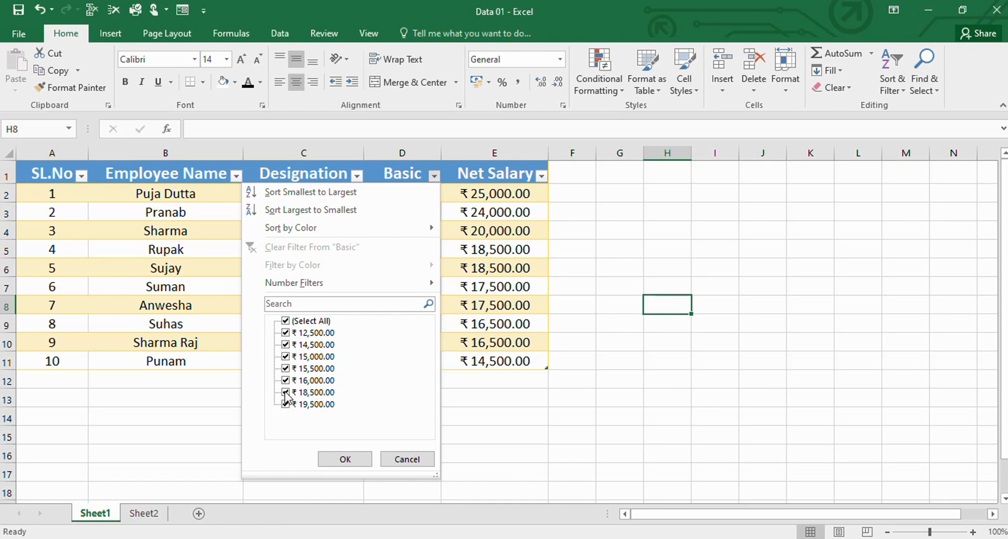
{"action": "left_click", "coordinate": [285, 332]}
{"action": "left_click", "coordinate": [286, 344]}
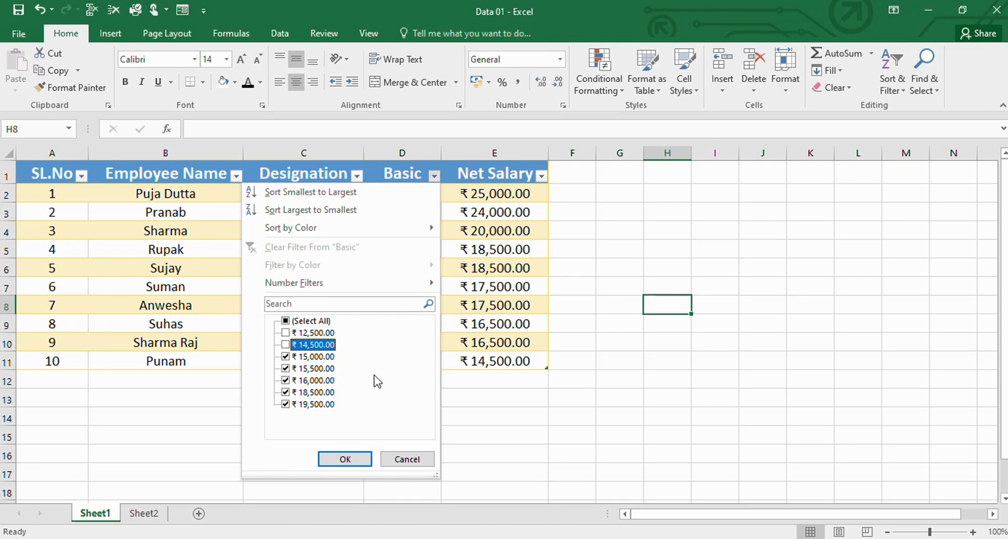
{"action": "left_click", "coordinate": [346, 459]}
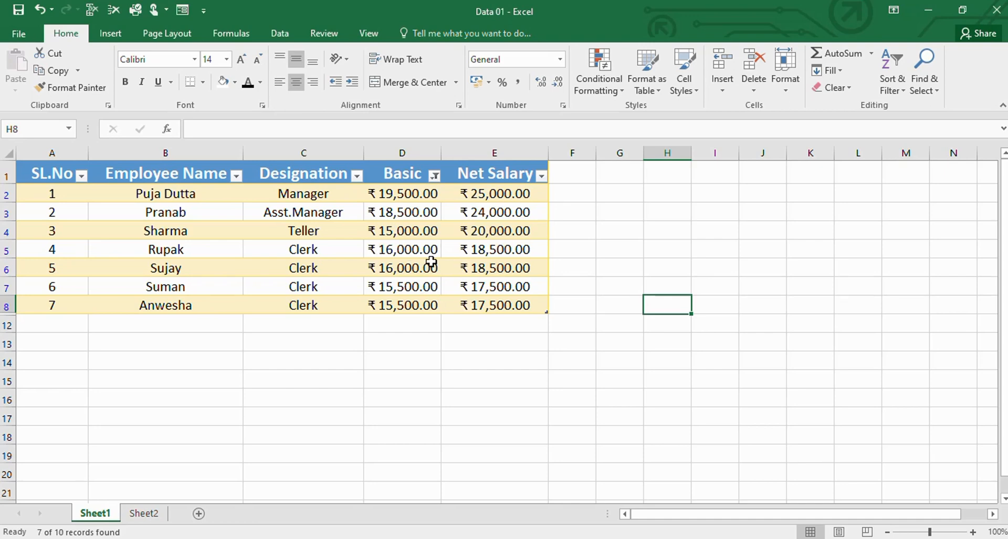
Step: Include the ₹ 12,500.00 and ₹ 14,500.00 values again in the Basic column's filter
{"action": "left_click", "coordinate": [434, 175]}
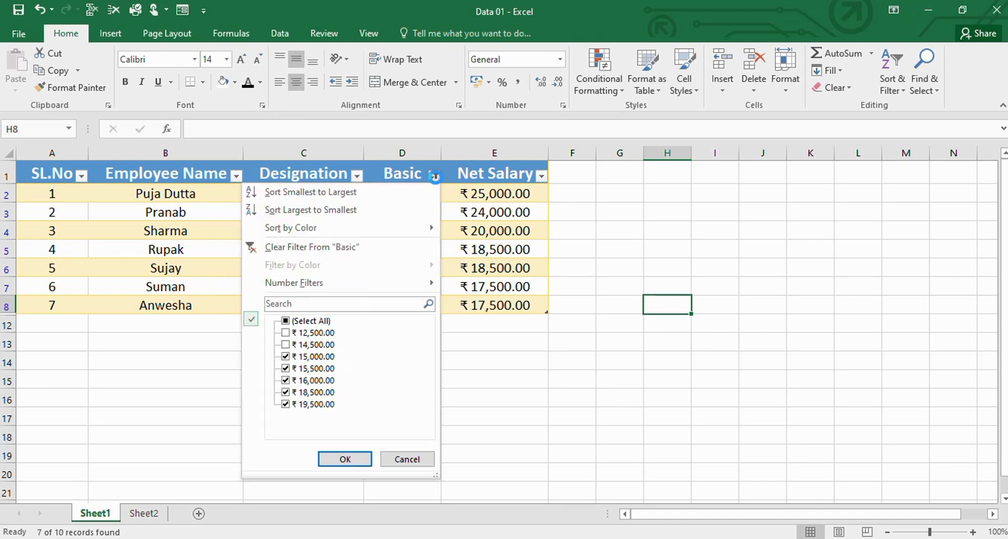
{"action": "left_click", "coordinate": [297, 334]}
{"action": "left_click", "coordinate": [295, 344]}
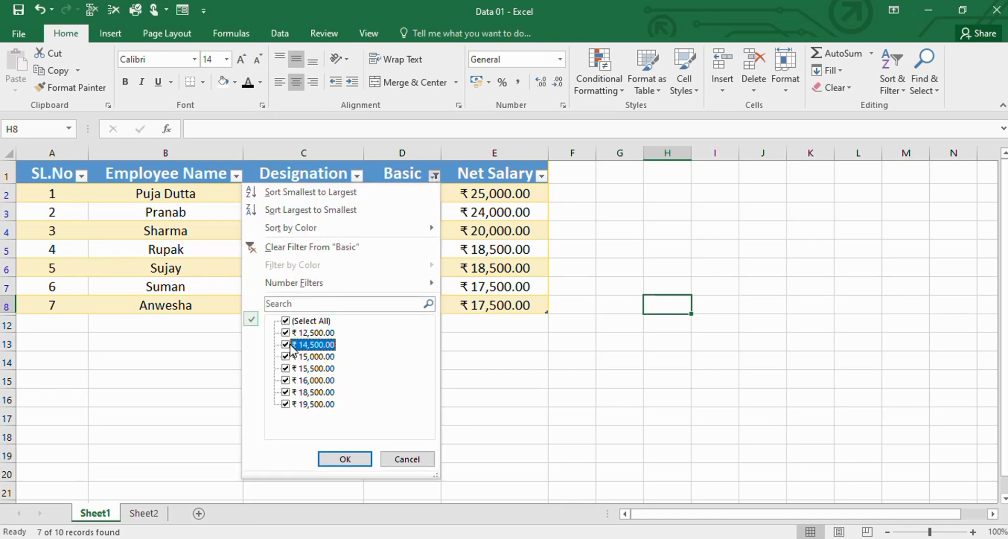
{"action": "left_click", "coordinate": [346, 459]}
{"action": "left_click", "coordinate": [623, 372]}
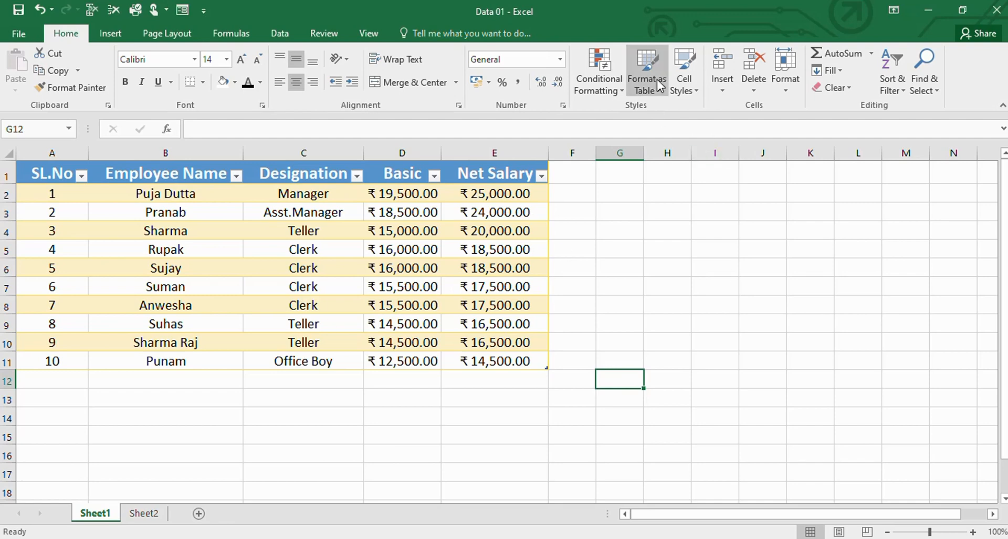
{"action": "left_click", "coordinate": [647, 280]}
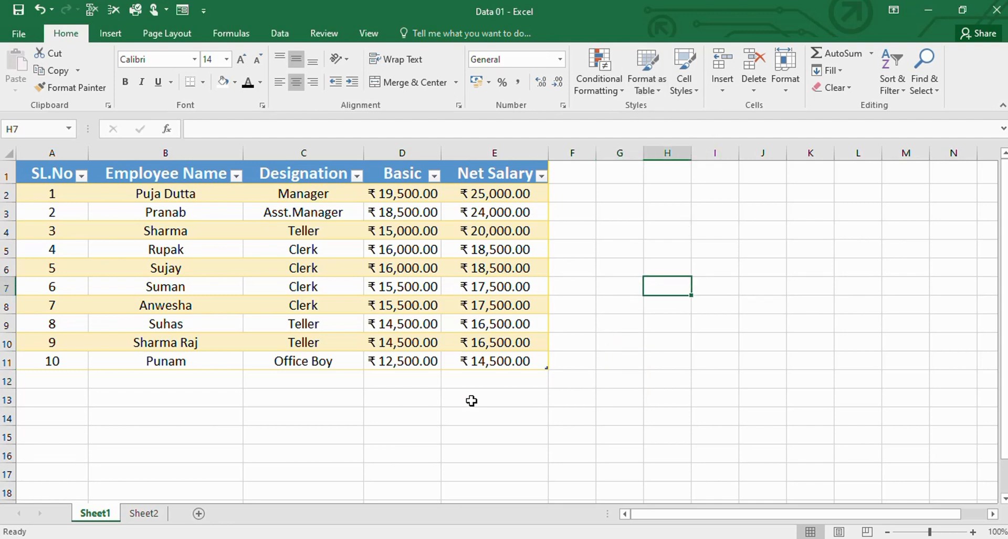
Step: Undo the Basic column filtering, the column width changes and the table formatting
{"action": "key", "text": "ctrl+z"}
{"action": "key", "text": "ctrl+z"}
{"action": "key", "text": "ctrl+z"}
{"action": "key", "text": "ctrl+z"}
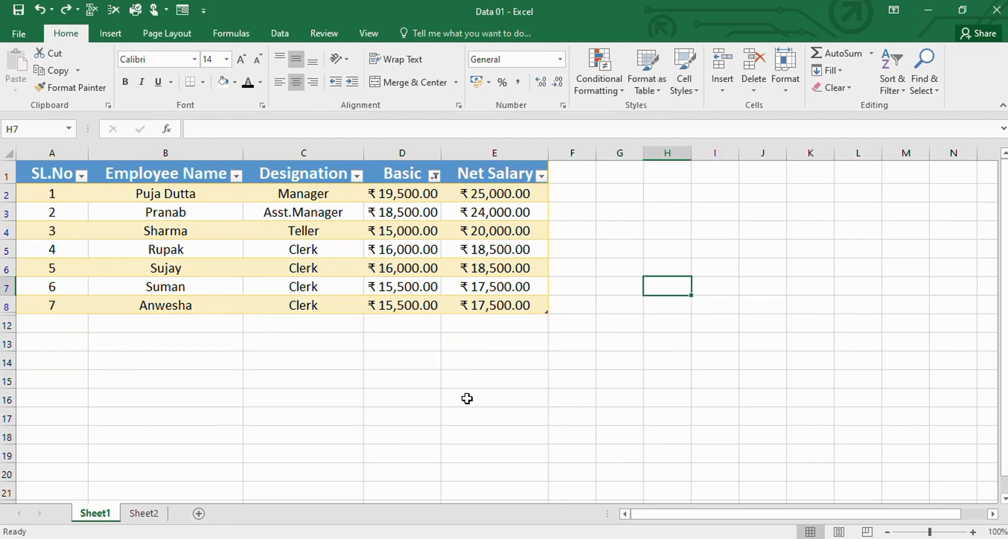
{"action": "key", "text": "ctrl+z"}
{"action": "key", "text": "ctrl+z"}
{"action": "key", "text": "ctrl+z"}
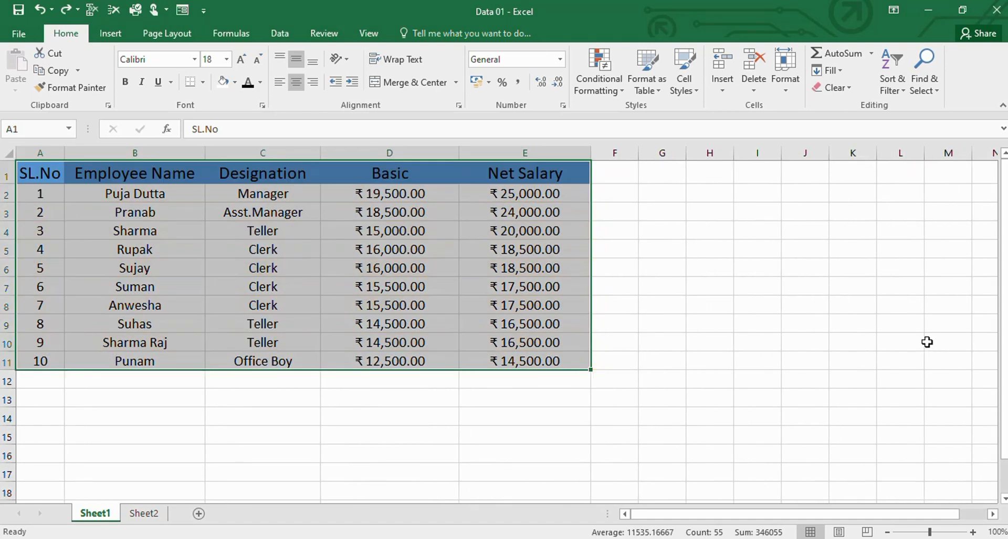
{"action": "left_click", "coordinate": [812, 343]}
{"action": "left_click_drag", "start_coordinate": [37, 171], "coordinate": [507, 362]}
{"action": "left_click_drag", "start_coordinate": [701, 379], "coordinate": [683, 384]}
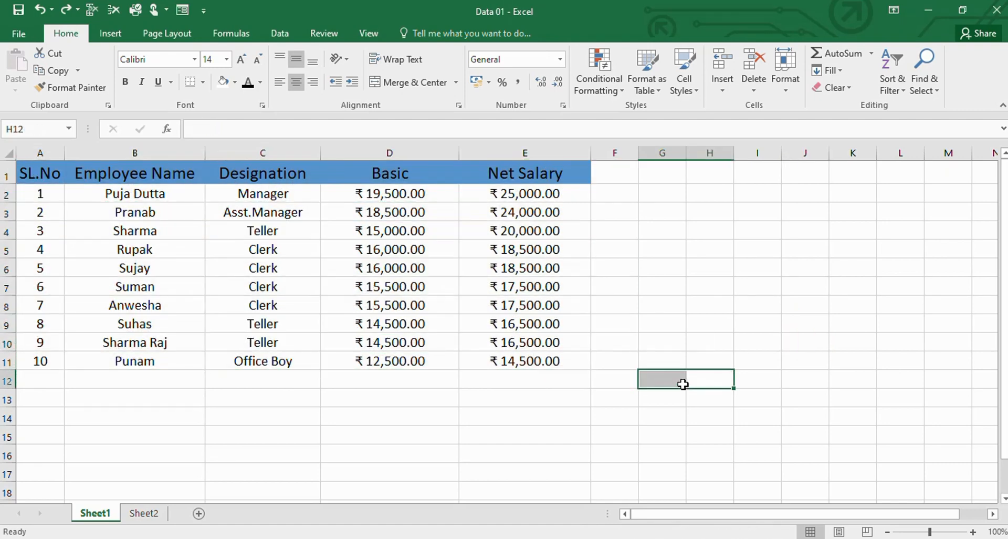
Step: Convert the salary data in A1:E11 into a table with headers
{"action": "left_click", "coordinate": [39, 181]}
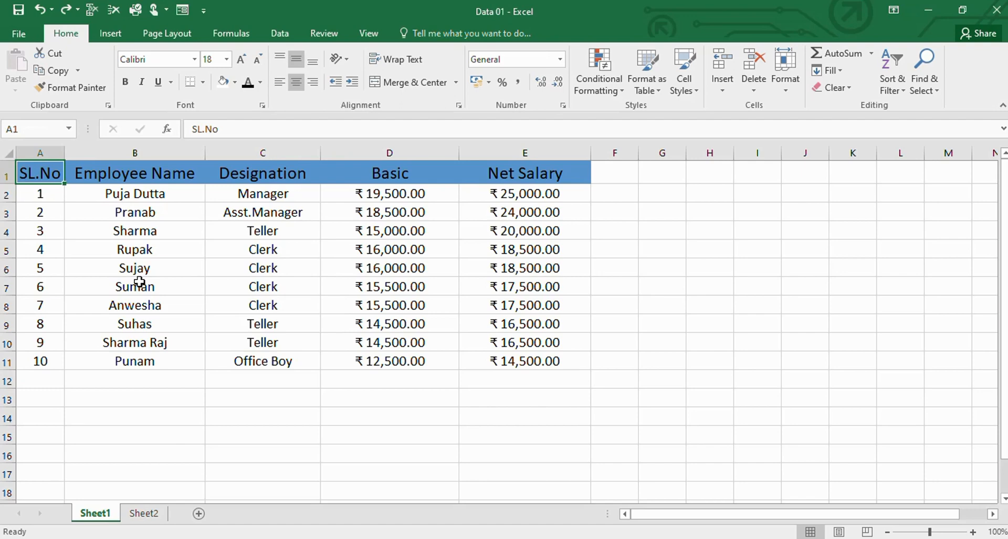
{"action": "key", "text": "ctrl+shift+Right"}
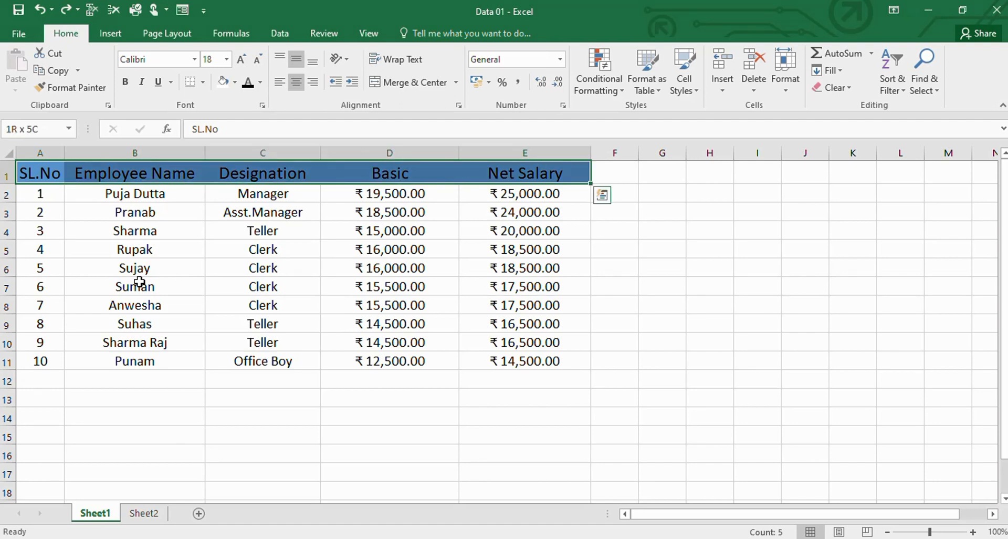
{"action": "key", "text": "ctrl+shift+Down"}
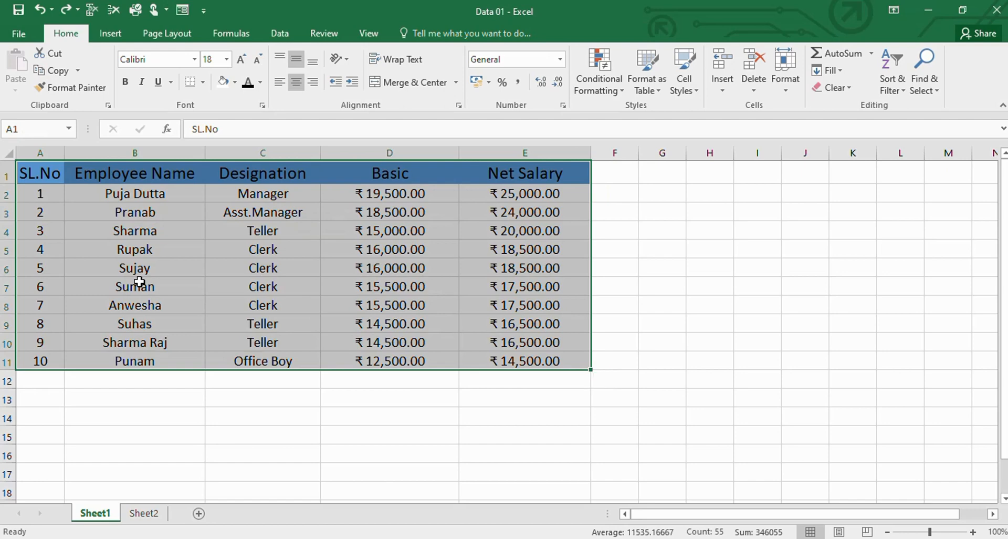
{"action": "key", "text": "ctrl+t"}
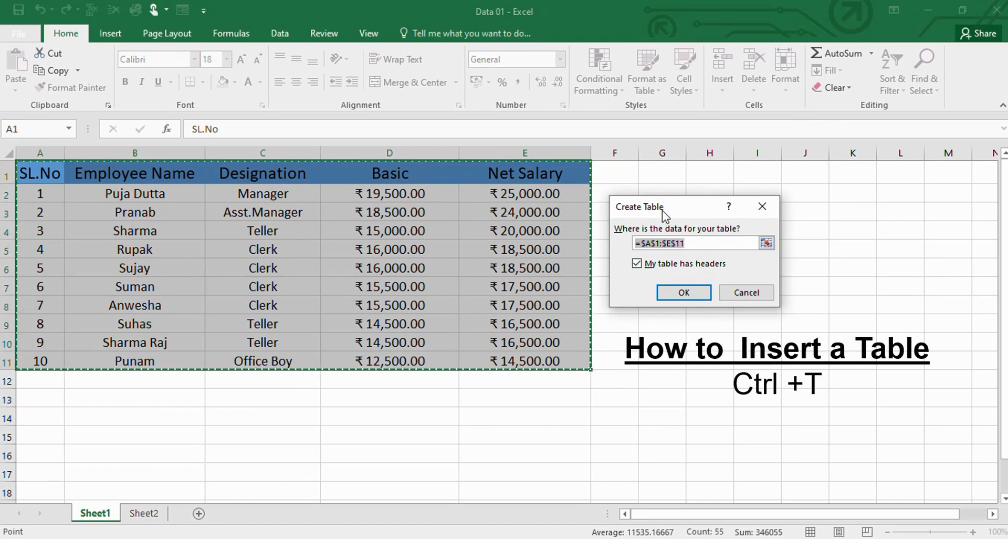
{"action": "mouse_move", "coordinate": [662, 210]}
{"action": "left_mouse_down"}
{"action": "mouse_move", "coordinate": [651, 212]}
{"action": "mouse_move", "coordinate": [664, 210]}
{"action": "left_mouse_up"}
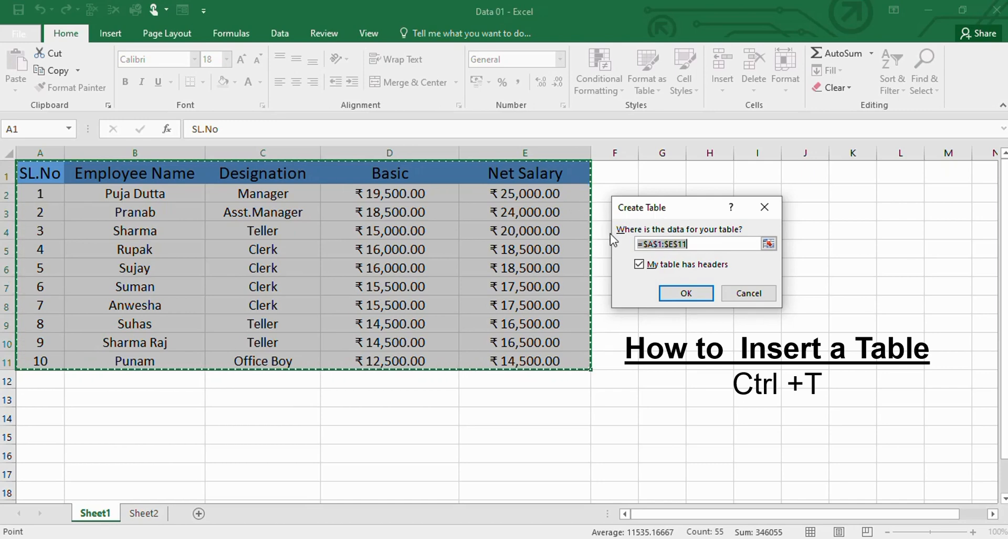
{"action": "left_click", "coordinate": [685, 294]}
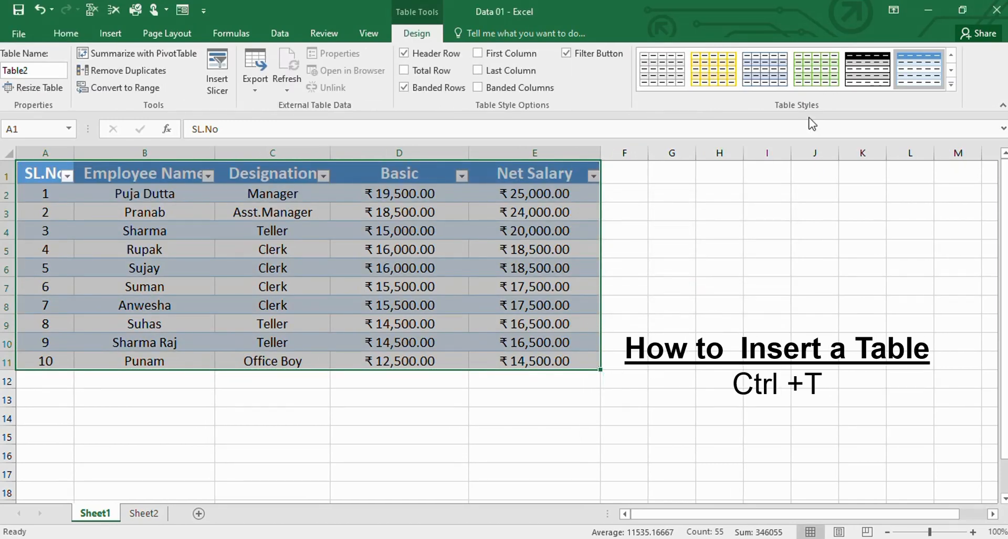
{"action": "left_click", "coordinate": [750, 294]}
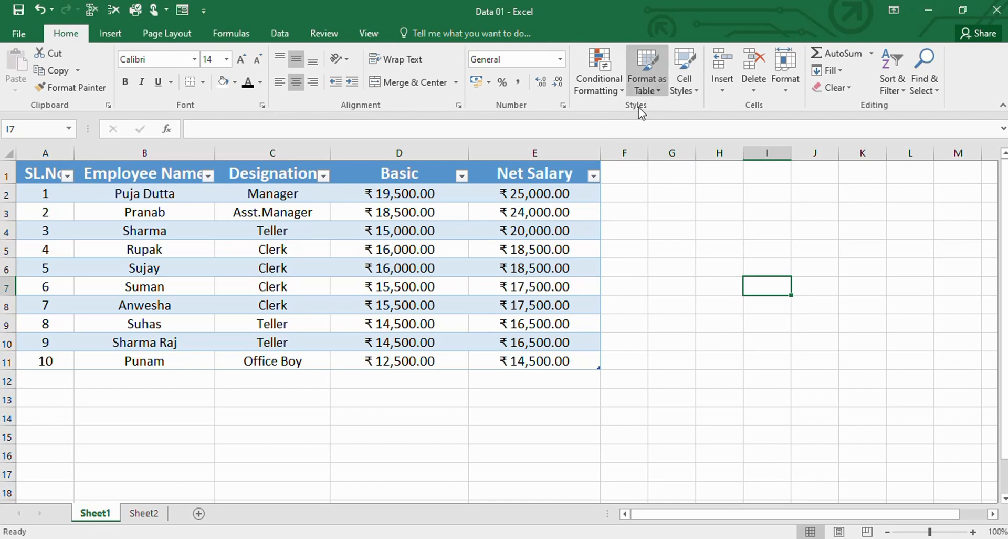
Step: Apply the green banded style from the Medium group's second row to the whole salary table
{"action": "left_click_drag", "start_coordinate": [42, 174], "coordinate": [588, 362]}
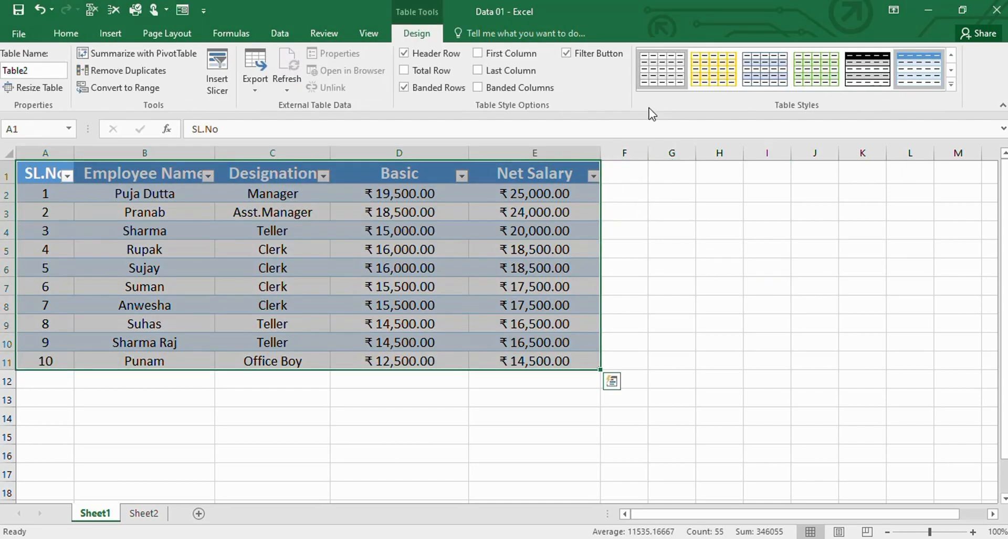
{"action": "left_click", "coordinate": [952, 85]}
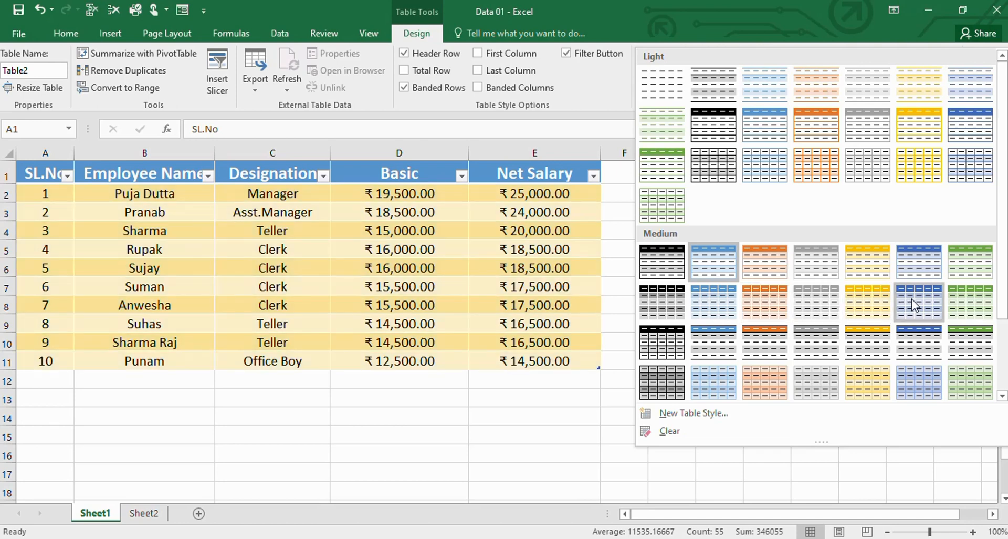
{"action": "left_click", "coordinate": [961, 296]}
{"action": "left_click", "coordinate": [720, 379]}
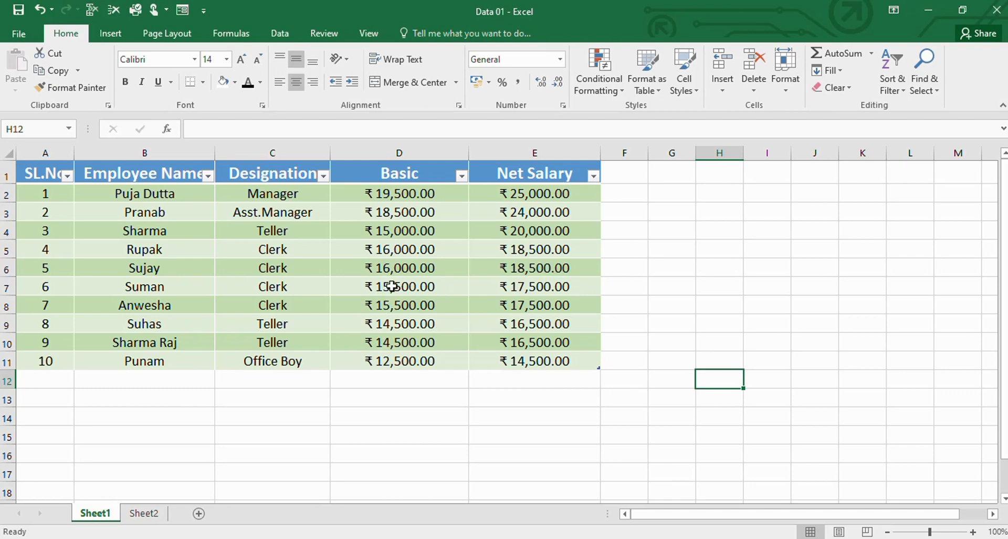
Step: Undo the green table style and the conversion of the data to a table, restoring the column widths
{"action": "key", "text": "ctrl+z"}
{"action": "key", "text": "ctrl+z"}
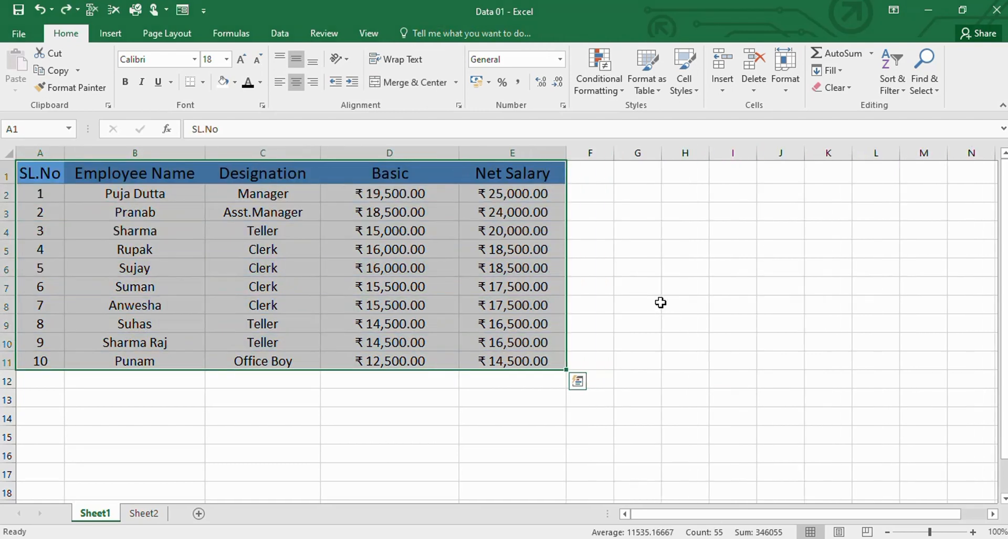
{"action": "key", "text": "ctrl+z"}
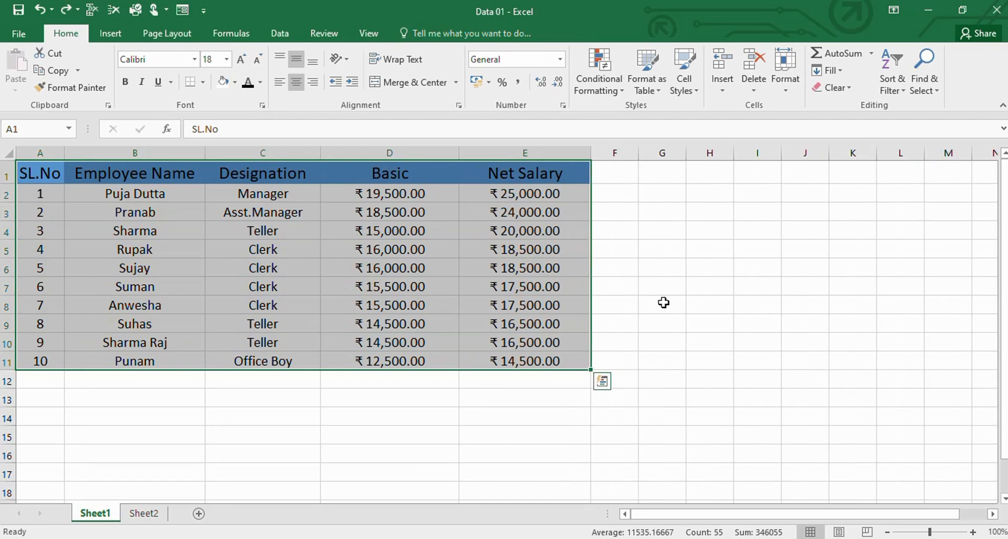
{"action": "left_click", "coordinate": [662, 303]}
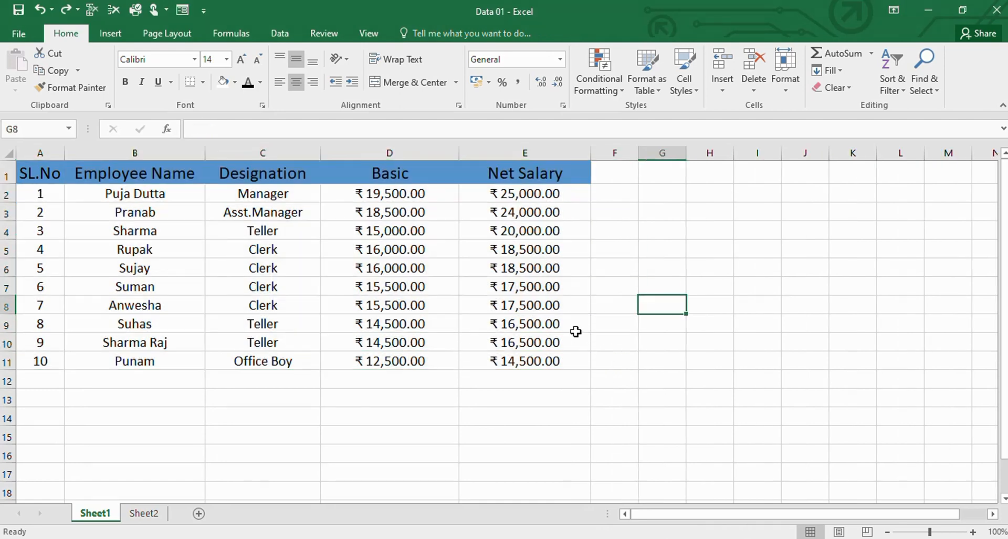
Step: Try the Accent4 cell style on the salary data in A1:E11 and undo it
{"action": "left_click", "coordinate": [688, 83]}
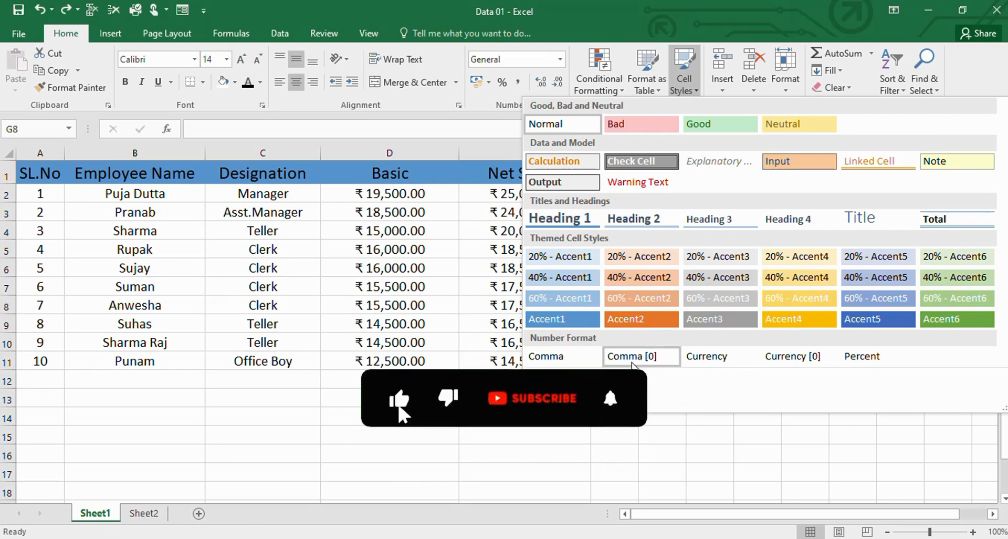
{"action": "left_click", "coordinate": [489, 444]}
{"action": "left_click_drag", "start_coordinate": [45, 172], "coordinate": [566, 366]}
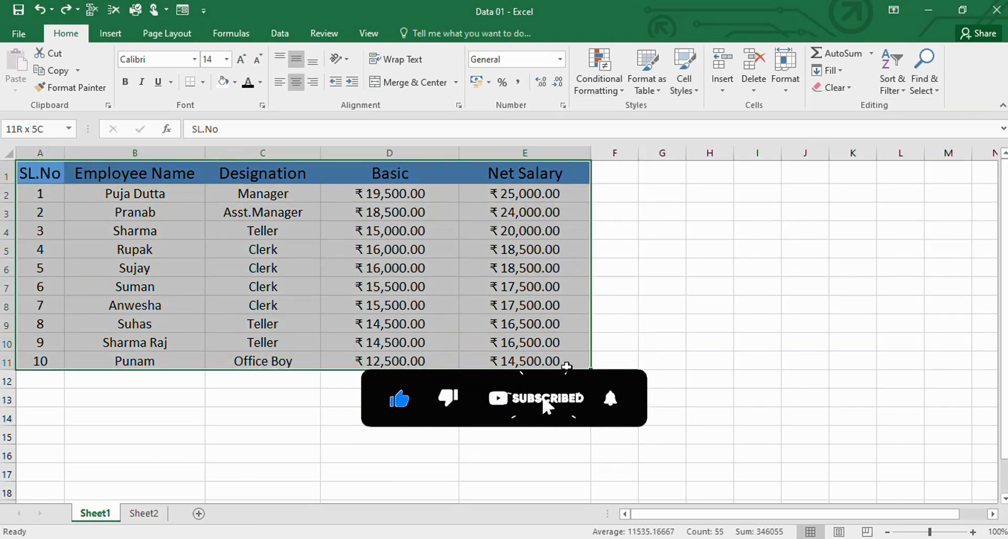
{"action": "left_click", "coordinate": [685, 83]}
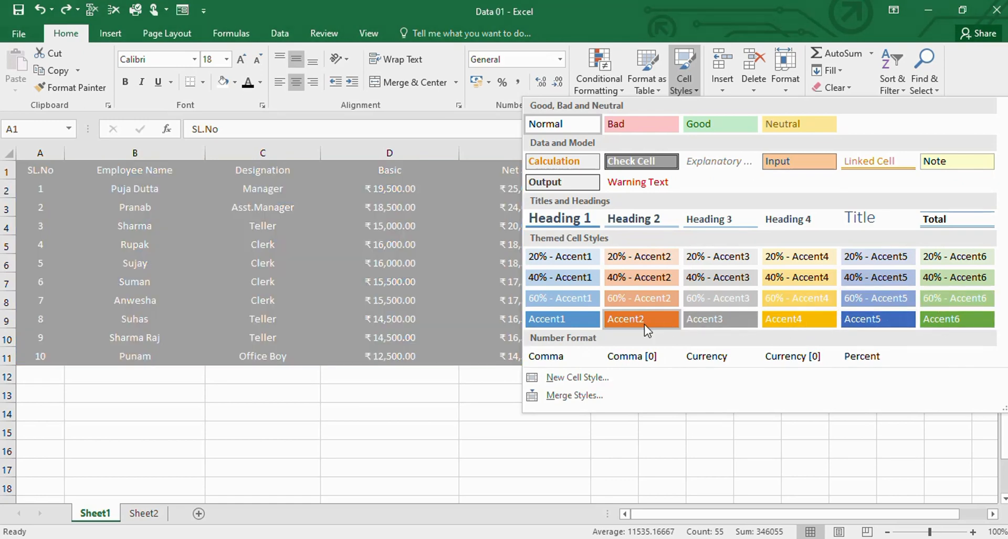
{"action": "left_click", "coordinate": [799, 323]}
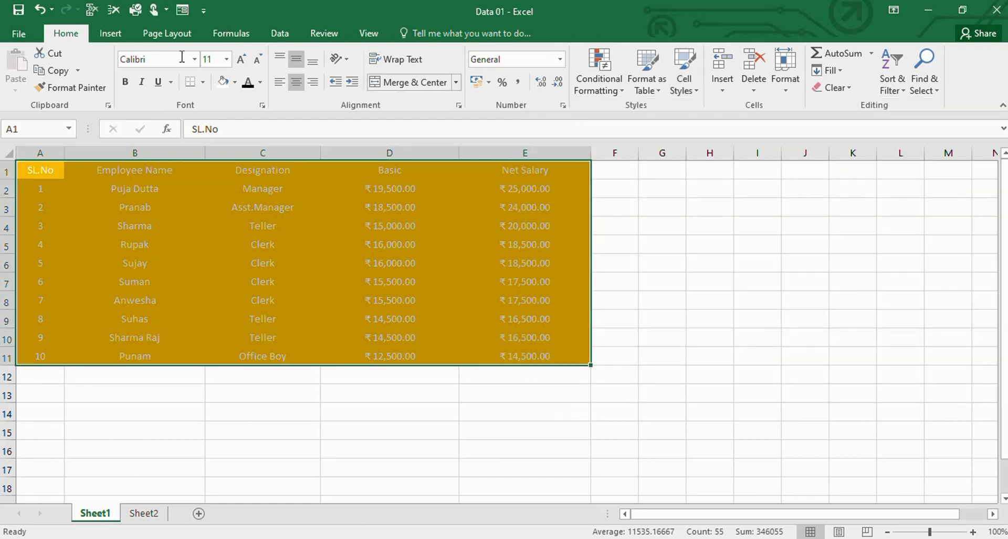
{"action": "left_click", "coordinate": [653, 284]}
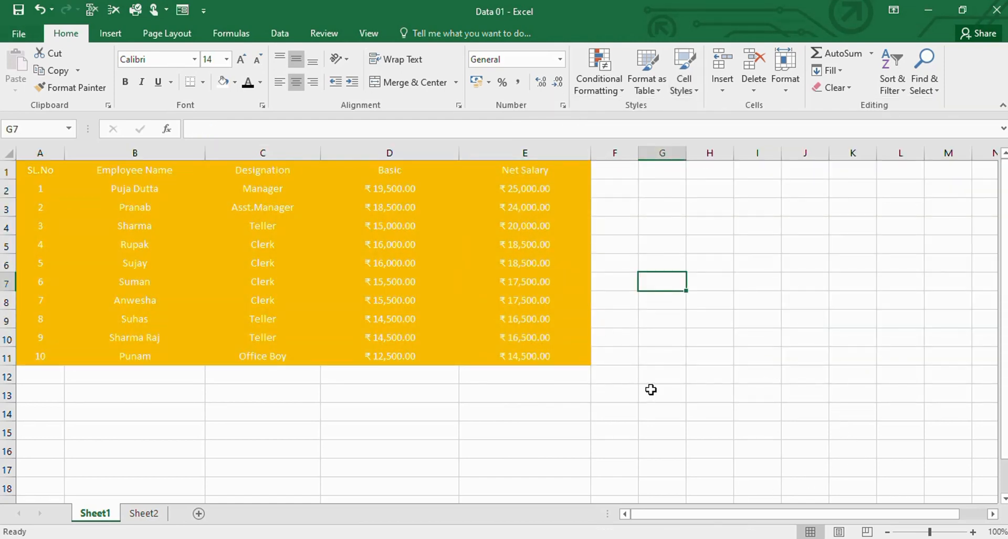
{"action": "key", "text": "ctrl+z"}
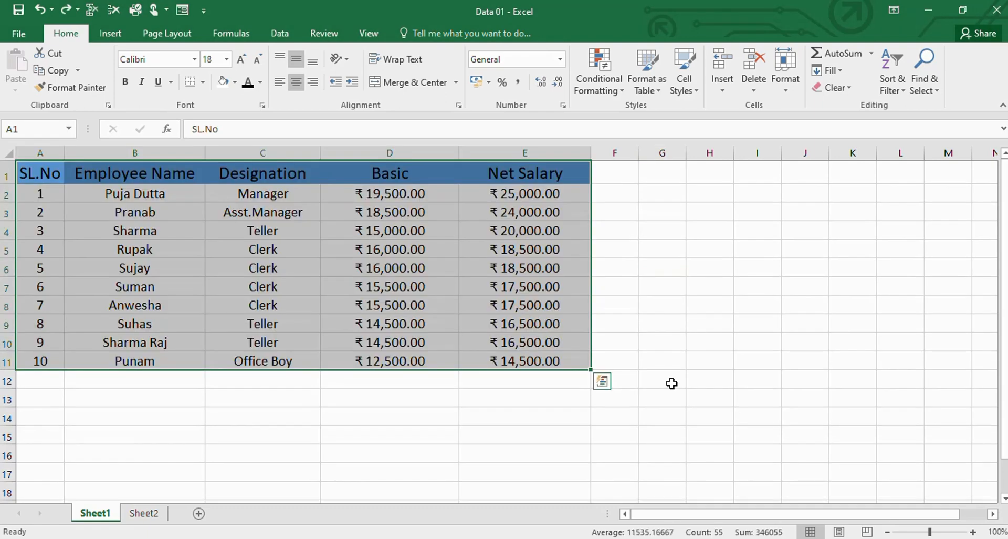
{"action": "left_click", "coordinate": [704, 344]}
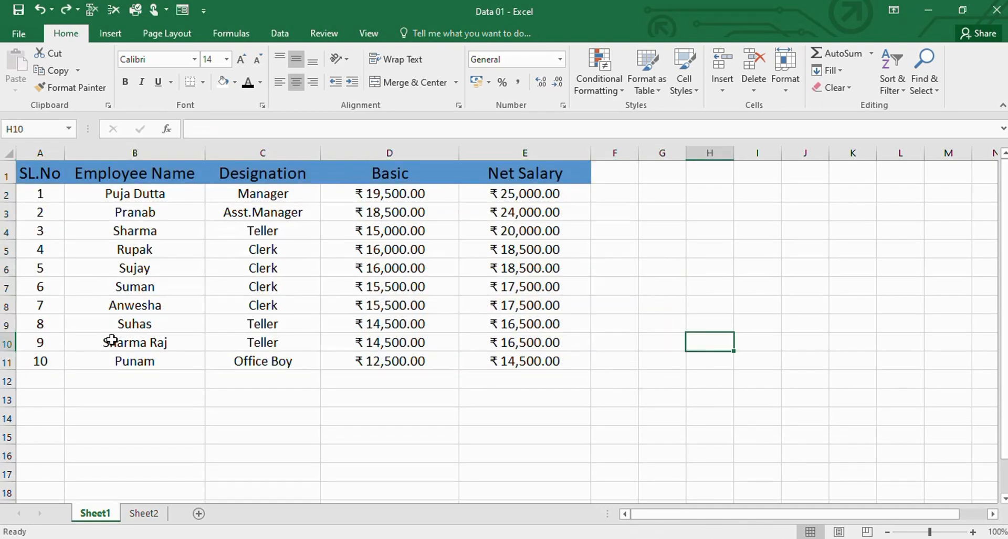
Step: Insert two blank sheet rows at row 5, above the row with SL.No 4
{"action": "left_click", "coordinate": [5, 249]}
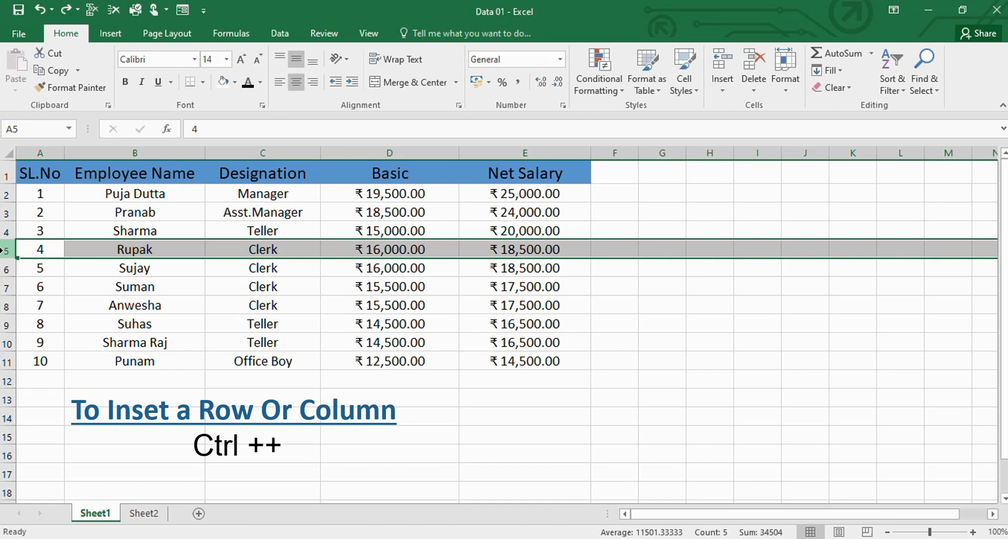
{"action": "key", "text": "ctrl+plus"}
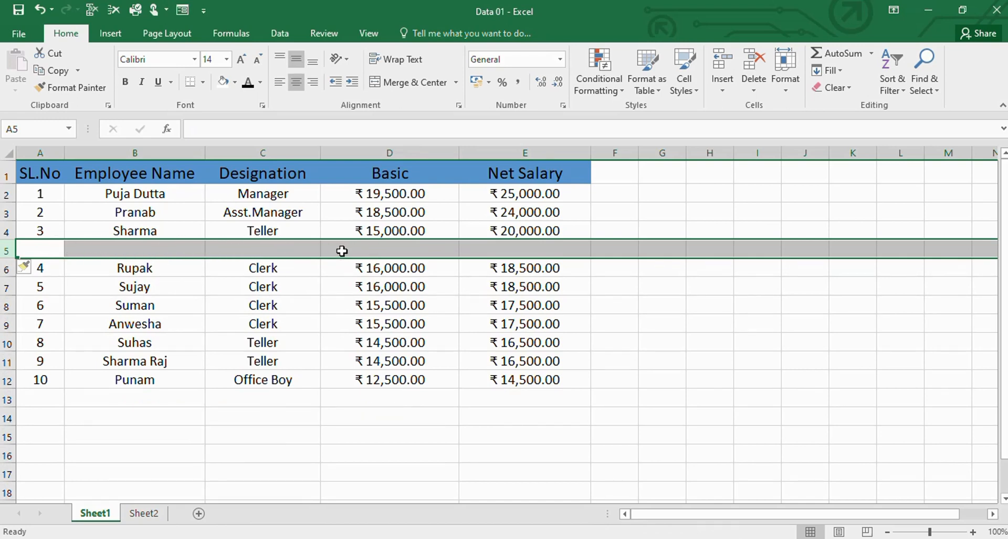
{"action": "left_click", "coordinate": [726, 84]}
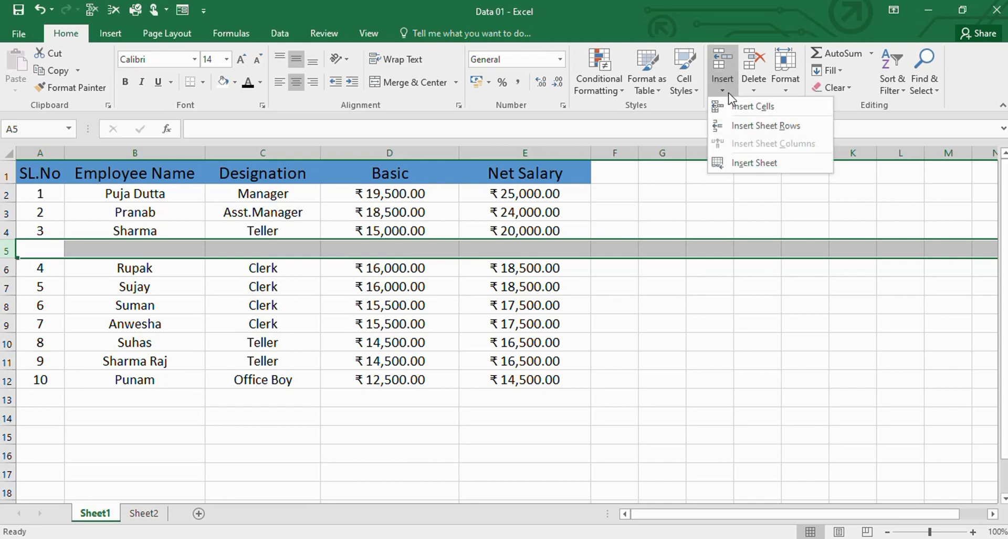
{"action": "left_click", "coordinate": [751, 108]}
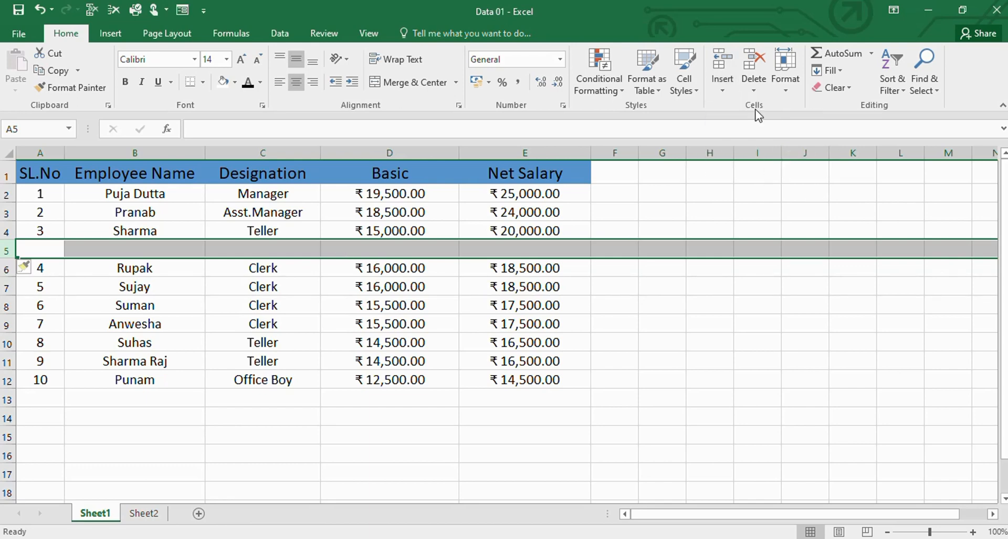
{"action": "left_click", "coordinate": [721, 64]}
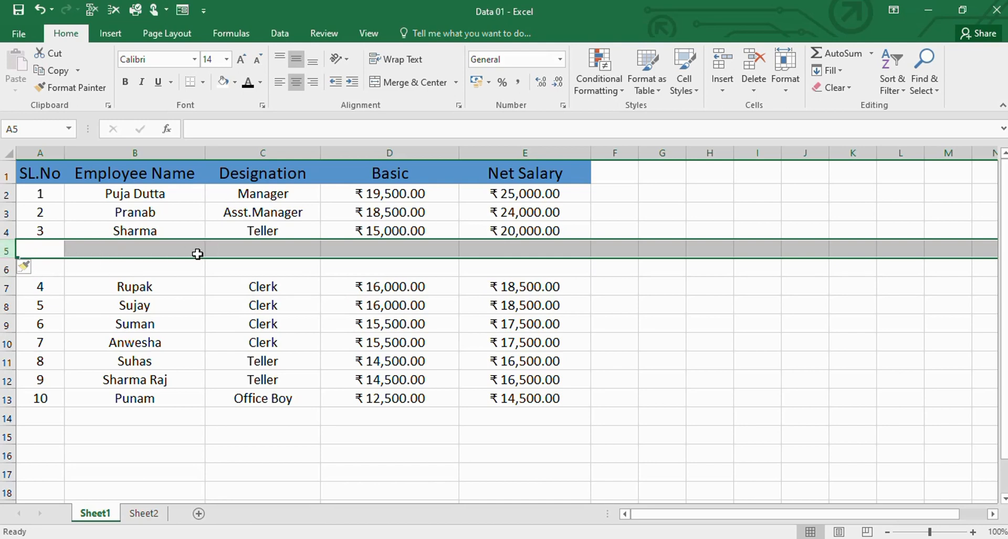
Step: Delete both blank rows from row 5, undoing and repeating the last deletion
{"action": "left_click", "coordinate": [762, 70]}
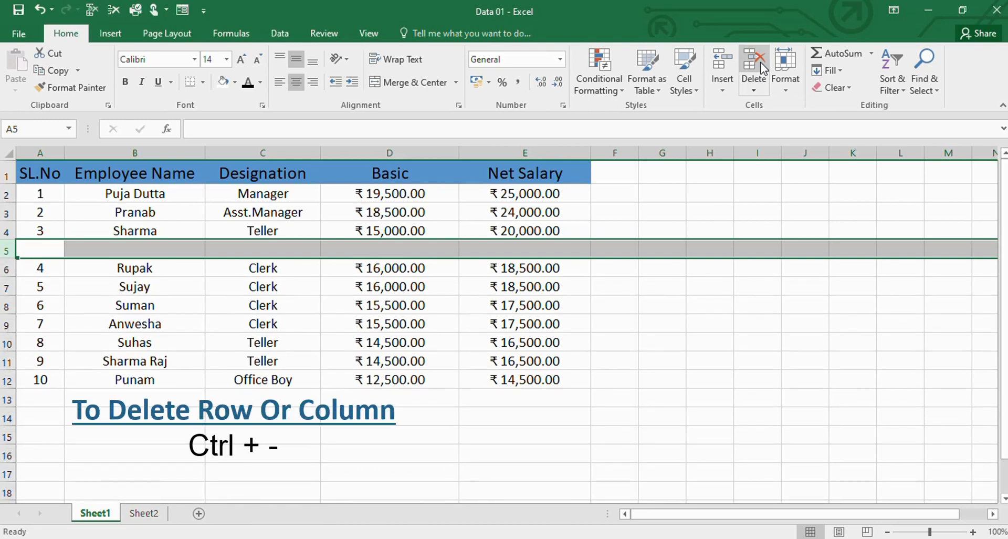
{"action": "left_click", "coordinate": [762, 68]}
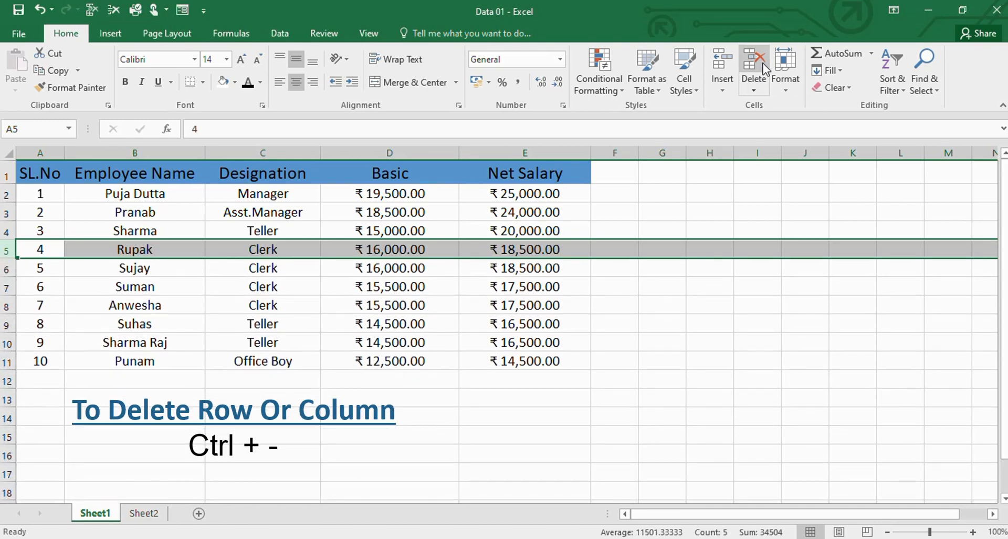
{"action": "key", "text": "ctrl+z"}
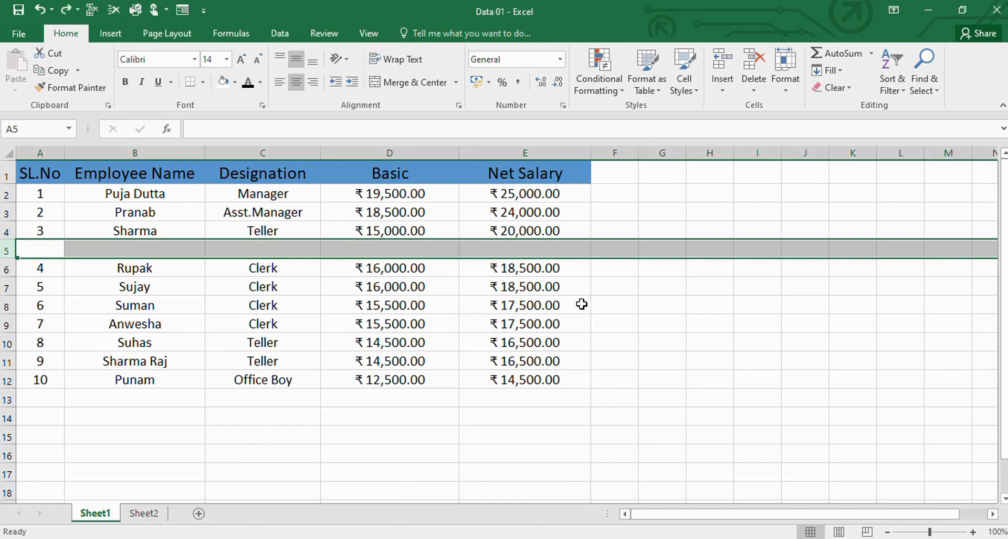
{"action": "key", "text": "ctrl+minus"}
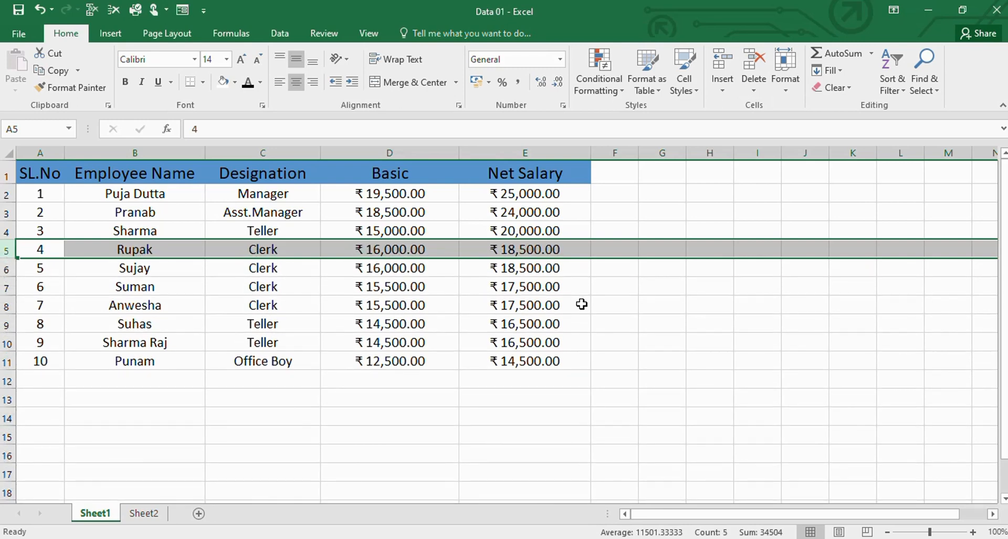
Step: Insert one blank row at row 5 and undo the insertion
{"action": "key", "text": "ctrl+shift+plus"}
{"action": "left_click", "coordinate": [745, 306]}
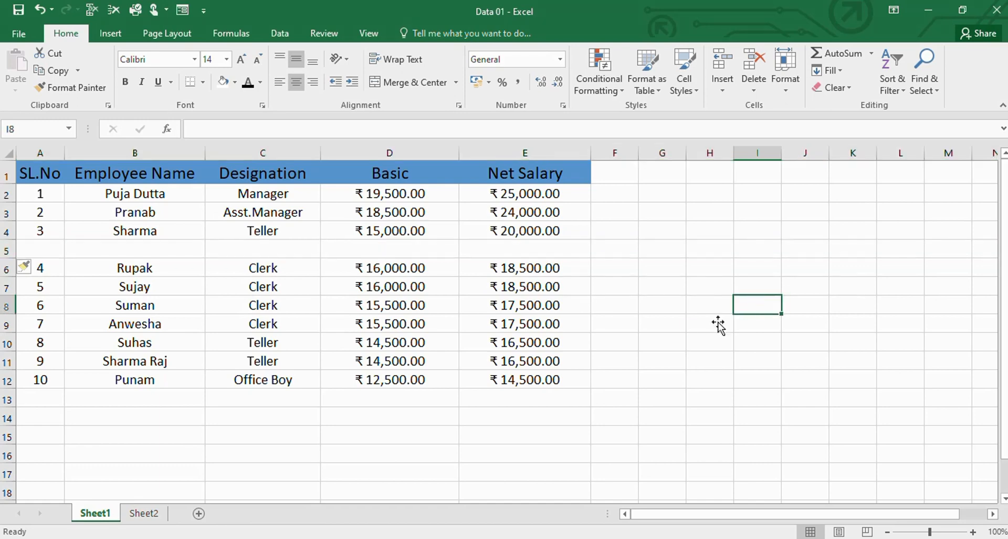
{"action": "key", "text": "ctrl+z"}
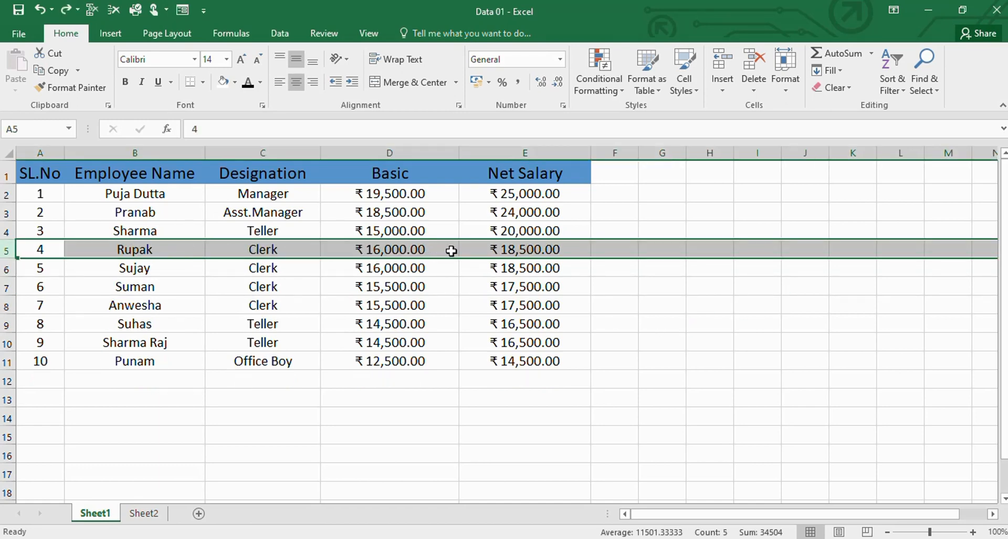
Step: Insert a blank column before the Basic column and delete it again
{"action": "left_click", "coordinate": [361, 153]}
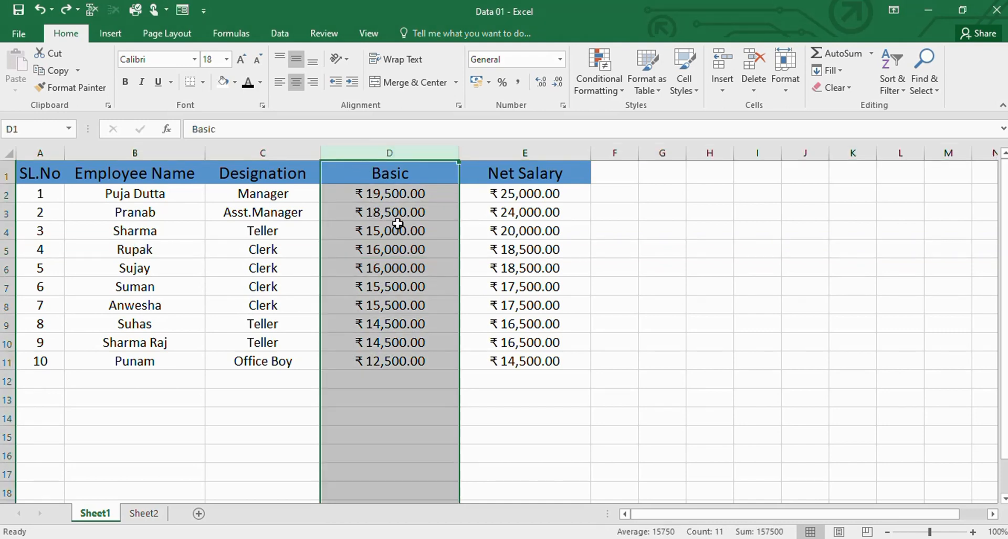
{"action": "key", "text": "ctrl+shift+plus"}
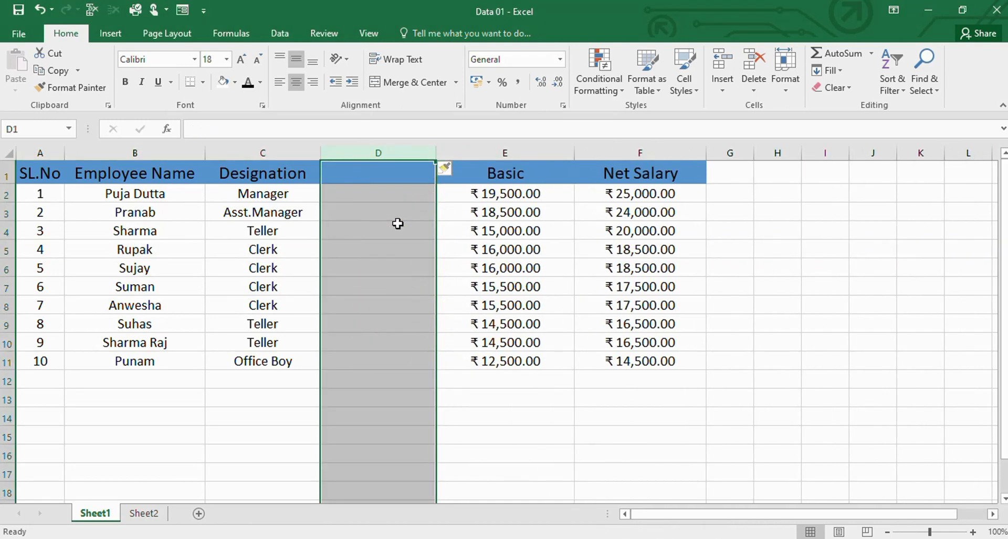
{"action": "key", "text": "ctrl+minus"}
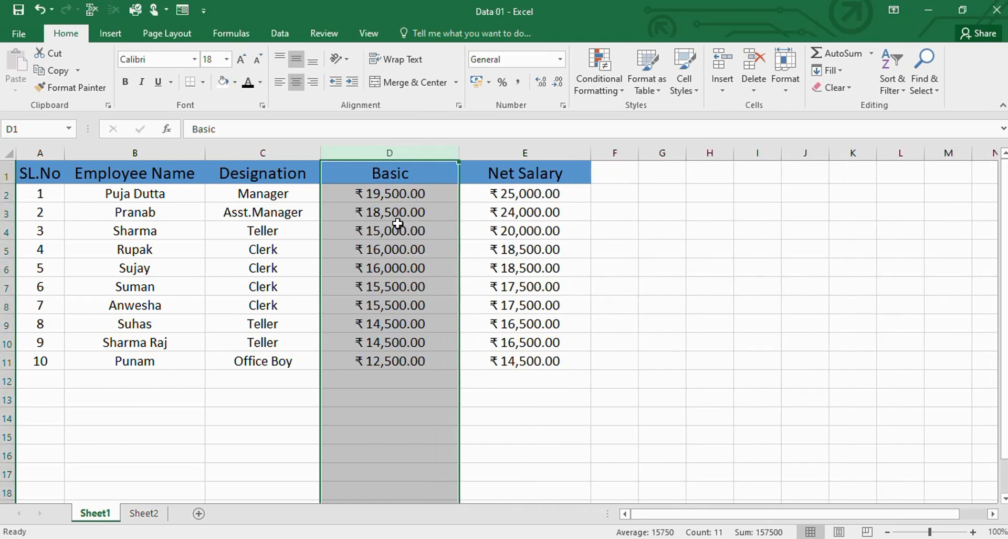
{"action": "left_click", "coordinate": [625, 337]}
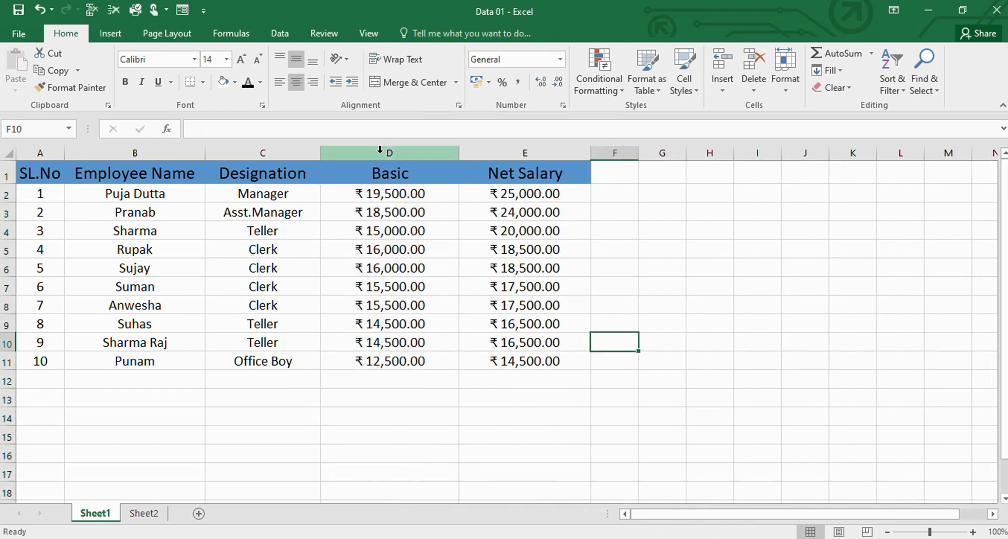
Step: Insert another blank column at column D and delete it again
{"action": "left_click", "coordinate": [380, 150]}
{"action": "left_click", "coordinate": [722, 62]}
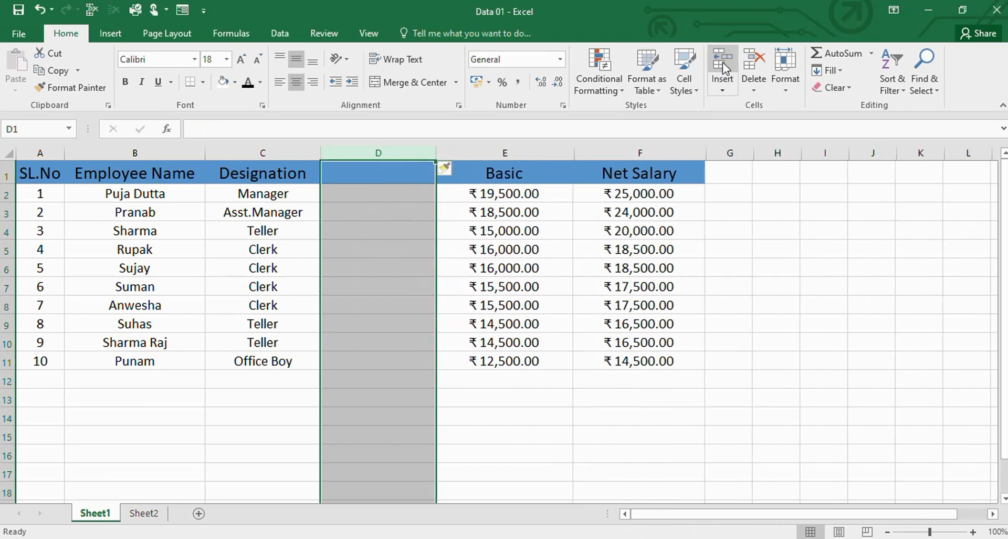
{"action": "left_click", "coordinate": [760, 63]}
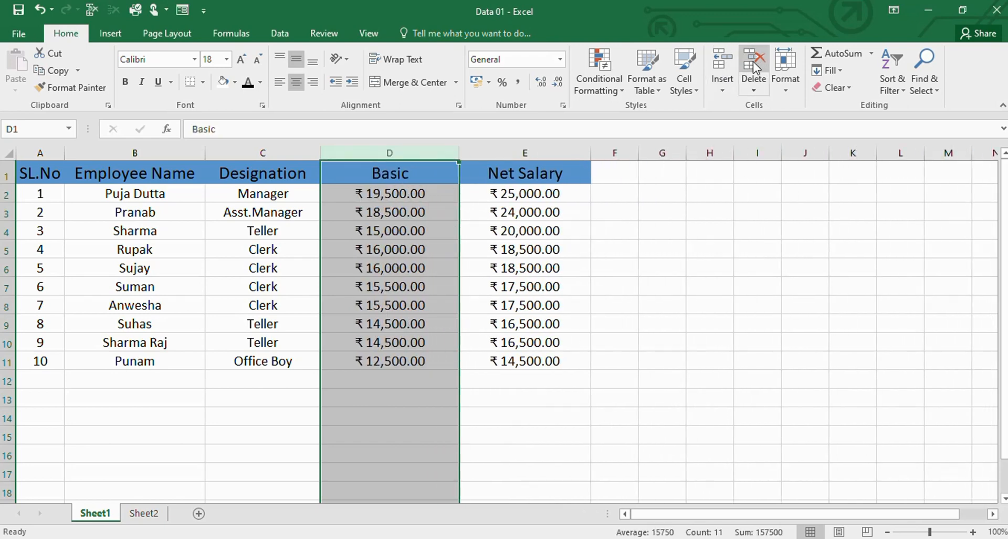
{"action": "left_click", "coordinate": [796, 340]}
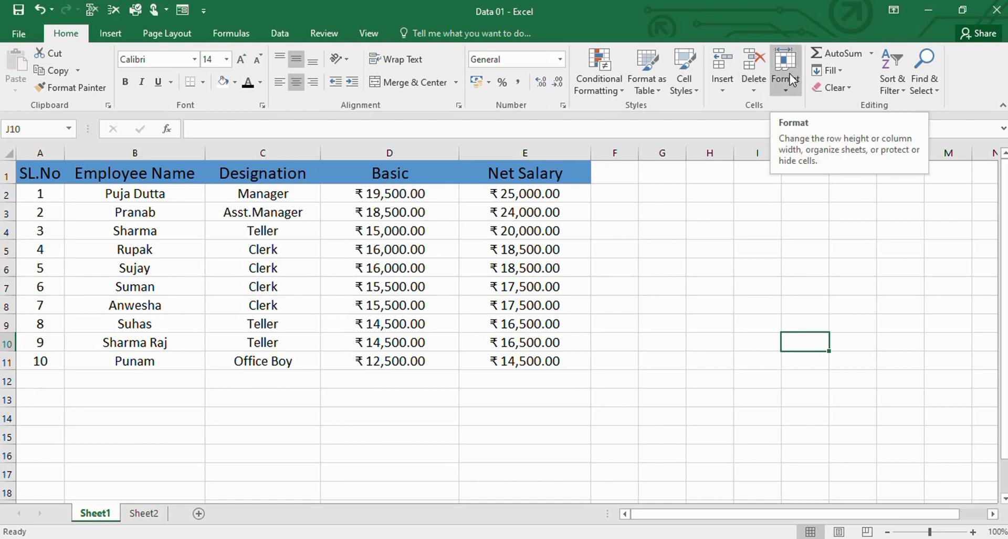
{"action": "left_click", "coordinate": [641, 268]}
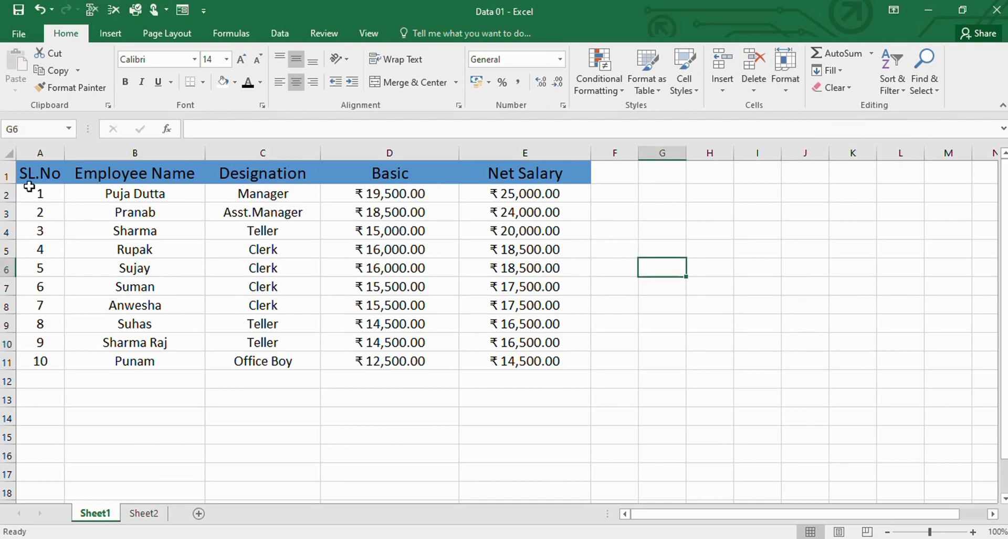
Step: Set the row height of the salary table A1:E11 to 5
{"action": "left_click_drag", "start_coordinate": [26, 173], "coordinate": [529, 360]}
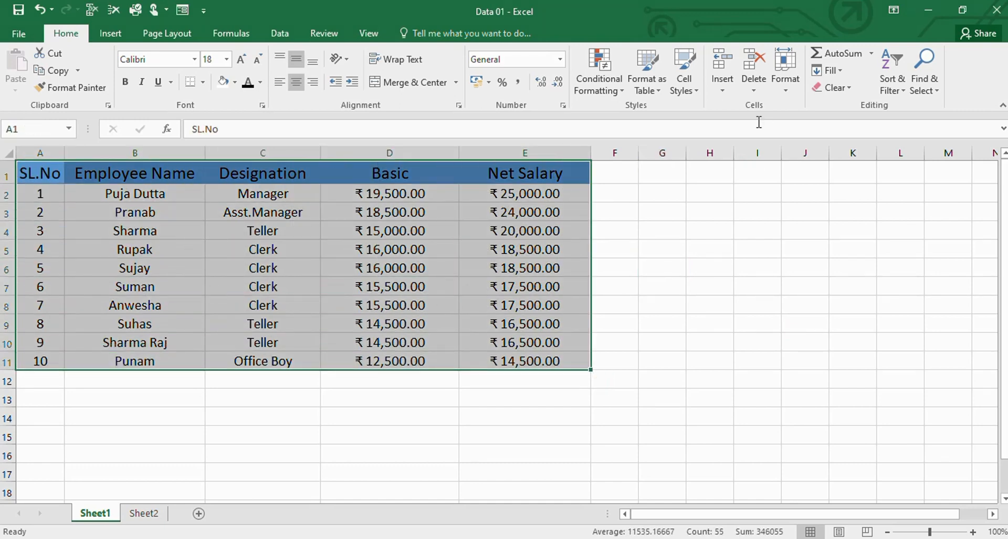
{"action": "left_click", "coordinate": [788, 88]}
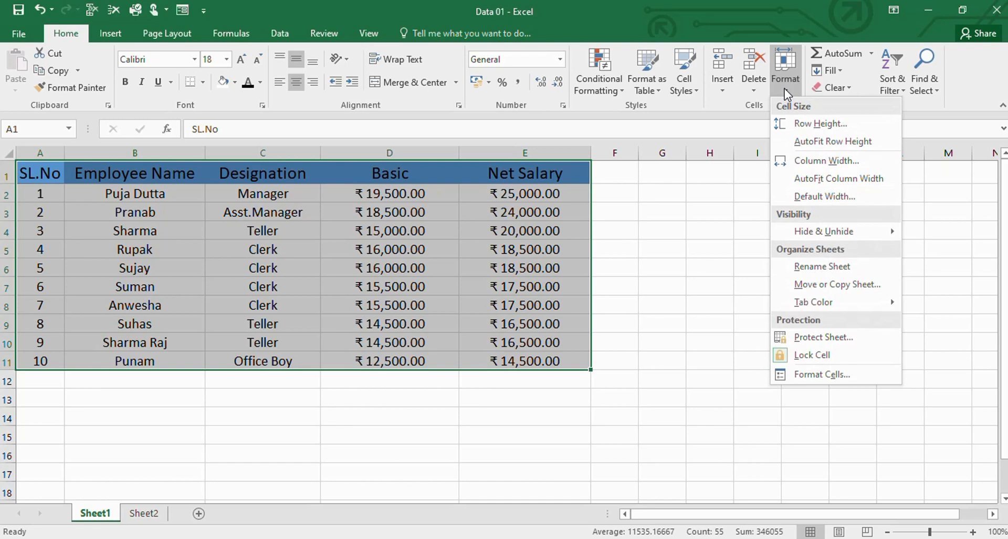
{"action": "left_click", "coordinate": [826, 124]}
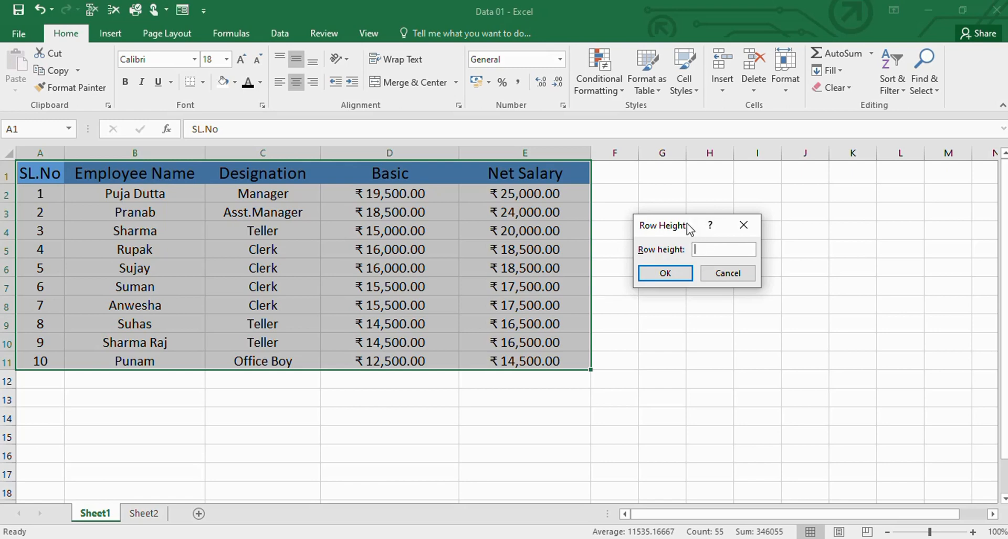
{"action": "left_click_drag", "start_coordinate": [689, 227], "coordinate": [682, 213]}
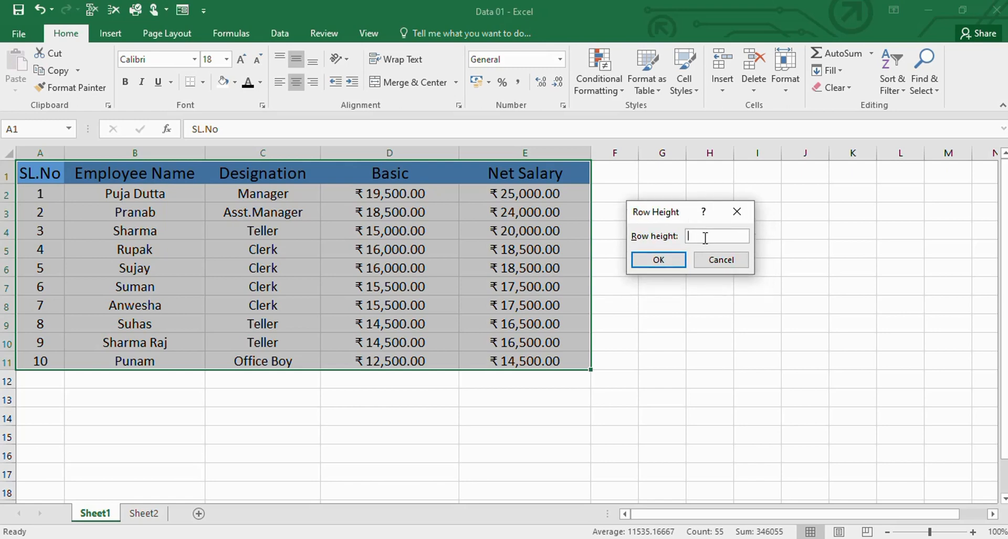
{"action": "key", "text": "Return"}
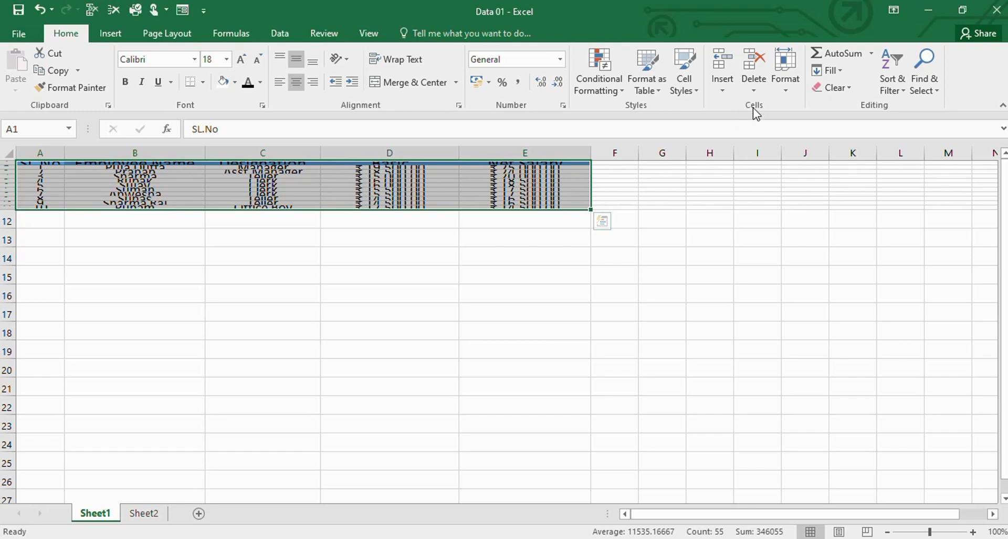
Step: Set the row height of the salary table A1:E11 to 25
{"action": "left_click", "coordinate": [793, 86]}
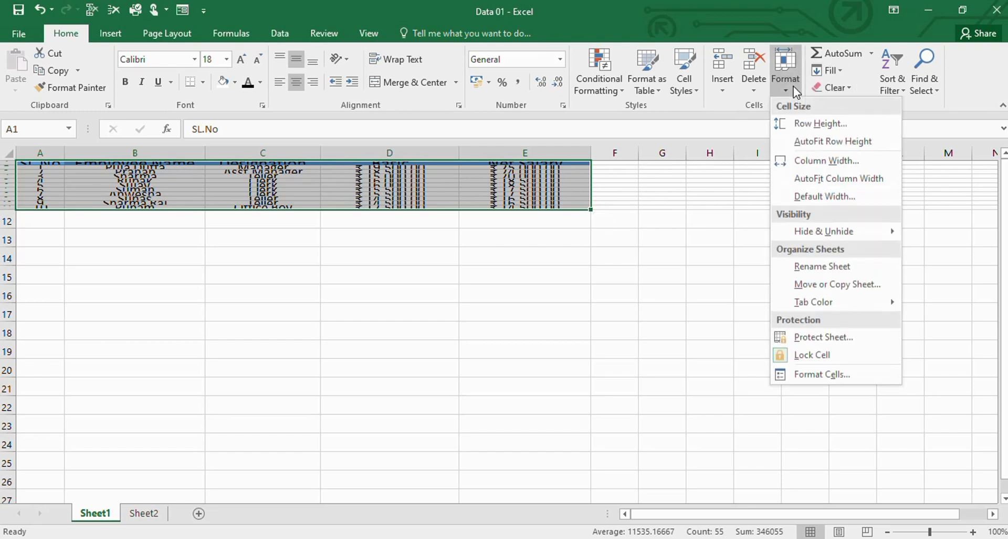
{"action": "left_click", "coordinate": [803, 124]}
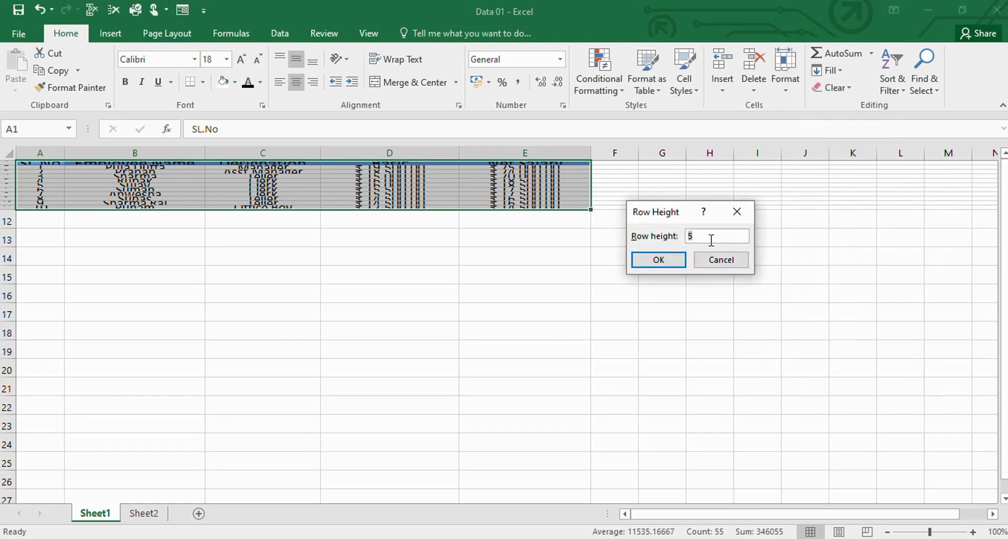
{"action": "type", "text": "25"}
{"action": "key", "text": "Return"}
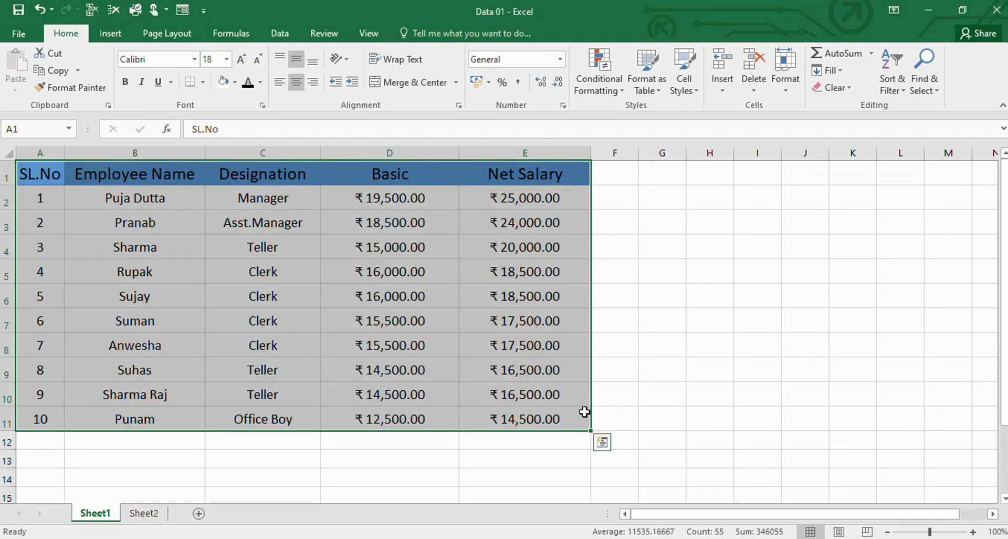
{"action": "left_click", "coordinate": [648, 329]}
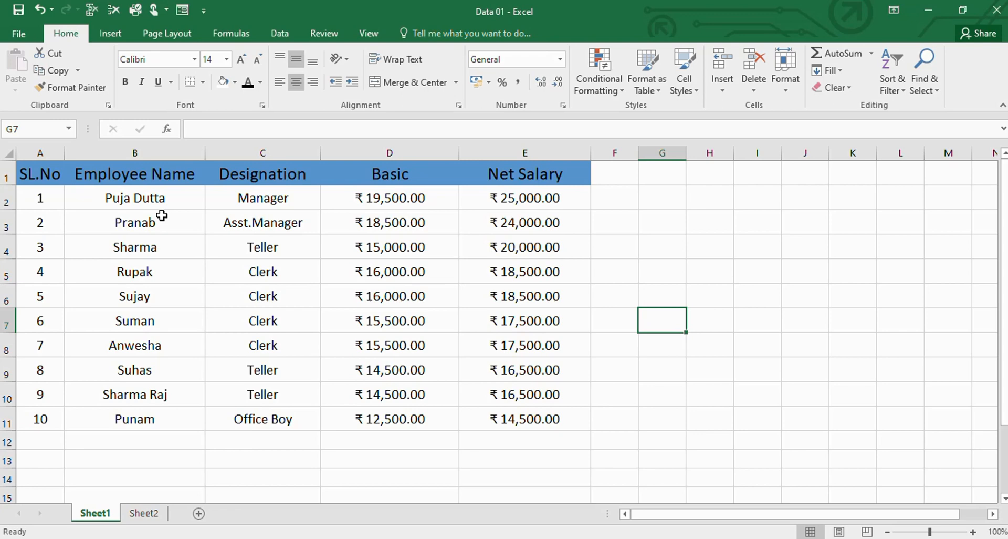
Step: Try AutoFit Row Height with empty cell G7 selected, and undo both row height changes on the salary table
{"action": "left_click", "coordinate": [782, 84]}
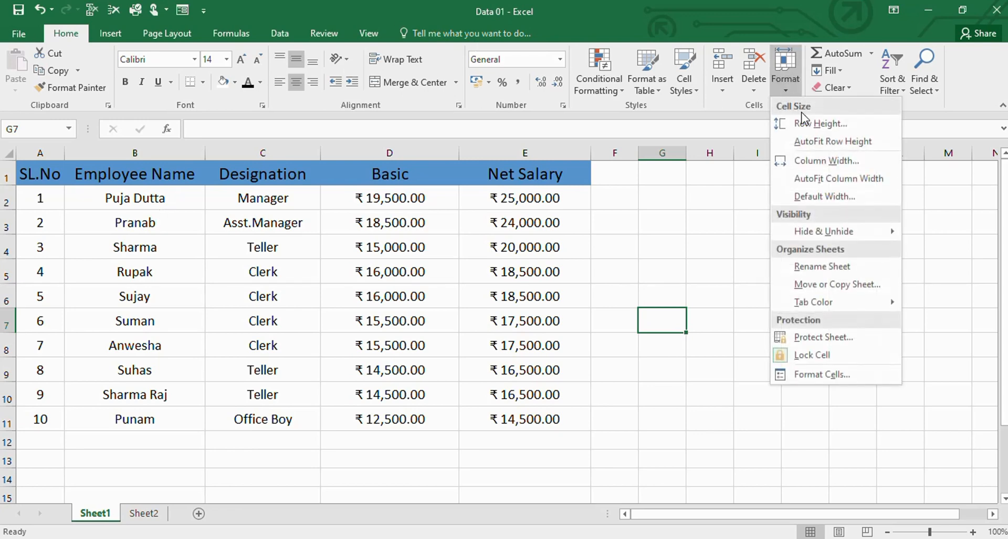
{"action": "left_click", "coordinate": [808, 146]}
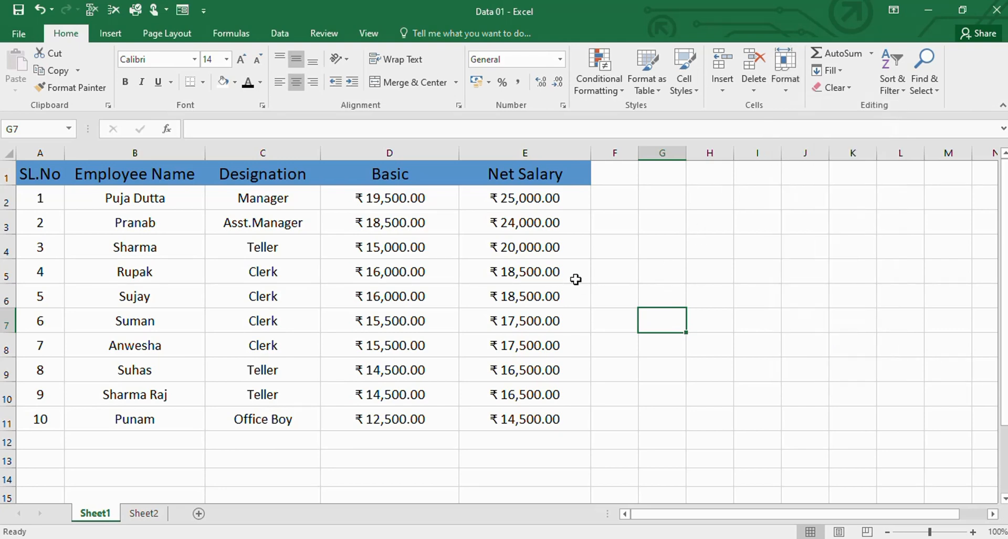
{"action": "key", "text": "ctrl+z"}
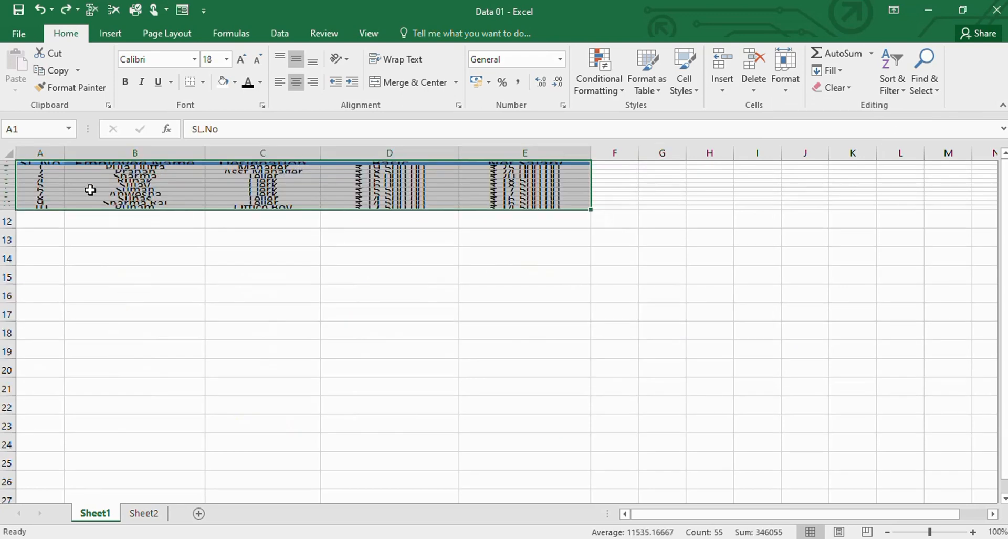
{"action": "key", "text": "ctrl+z"}
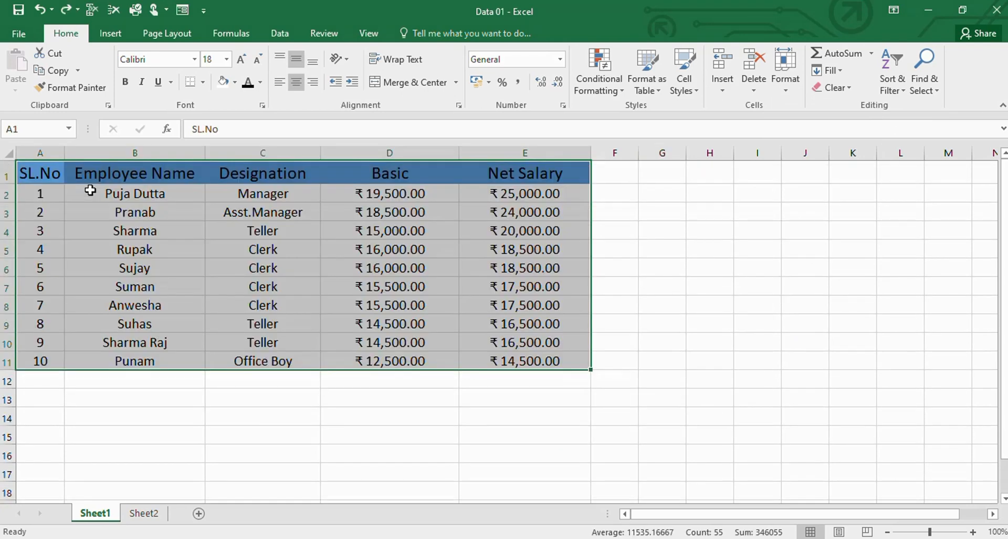
Step: AutoFit the row height of the salary table A1:E11
{"action": "left_click", "coordinate": [787, 90]}
{"action": "left_click", "coordinate": [817, 147]}
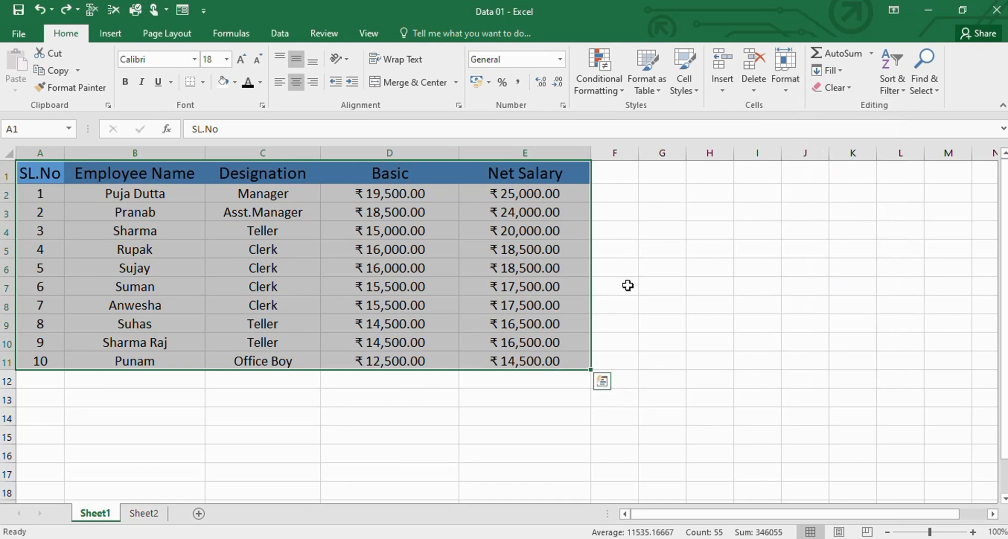
{"action": "left_click", "coordinate": [680, 272]}
Step: Set the column width of the salary table A1:E11 to 20
{"action": "left_click_drag", "start_coordinate": [49, 176], "coordinate": [556, 363]}
{"action": "left_click", "coordinate": [782, 79]}
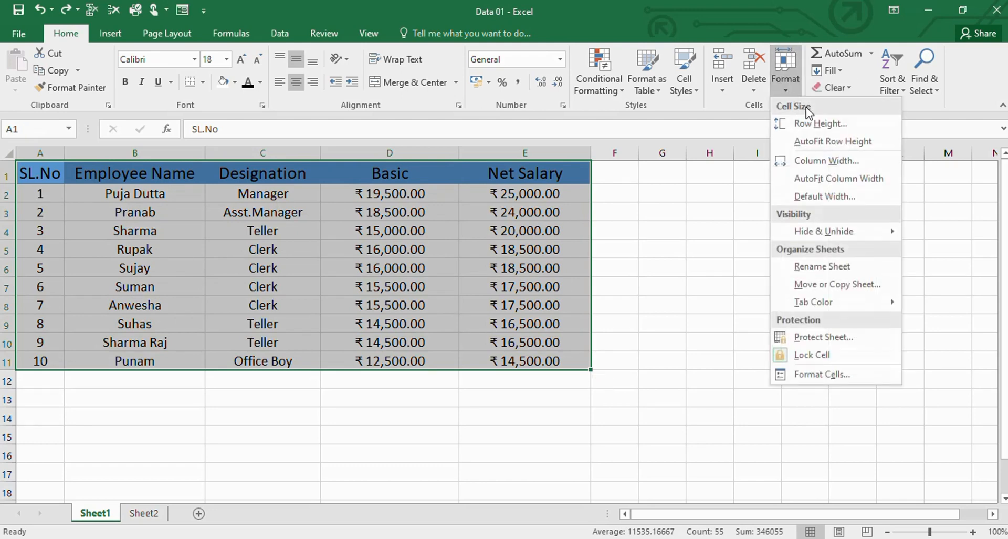
{"action": "left_click", "coordinate": [823, 161]}
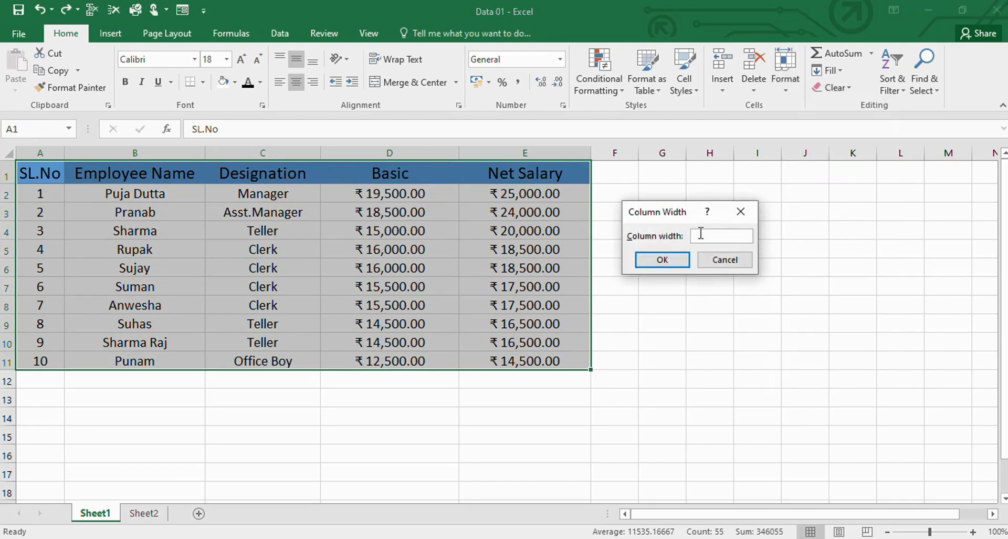
{"action": "type", "text": "28"}
{"action": "key", "text": "BackSpace"}
{"action": "type", "text": "0"}
{"action": "left_click", "coordinate": [663, 261]}
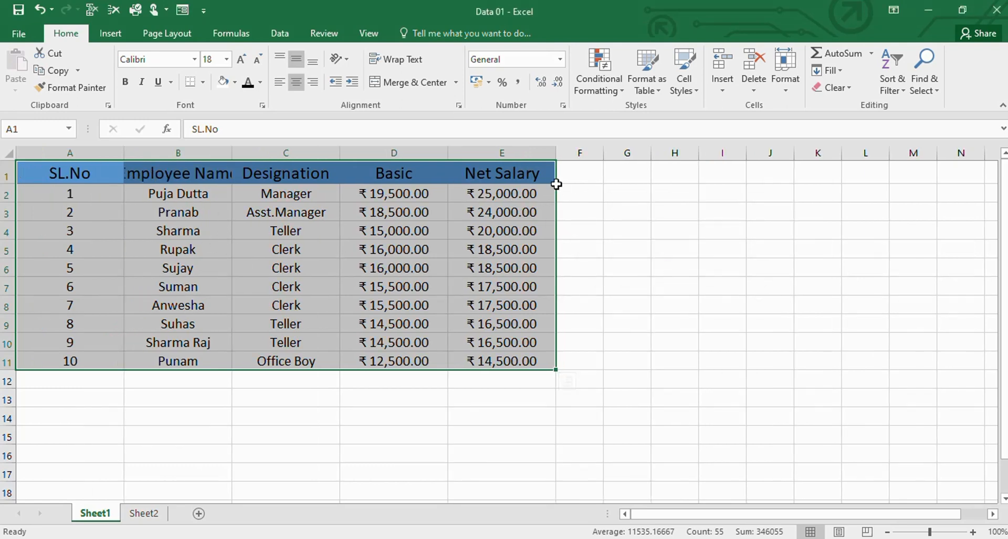
Step: Widen all the salary table columns, A to E, through the Column Width setting
{"action": "left_click", "coordinate": [781, 80]}
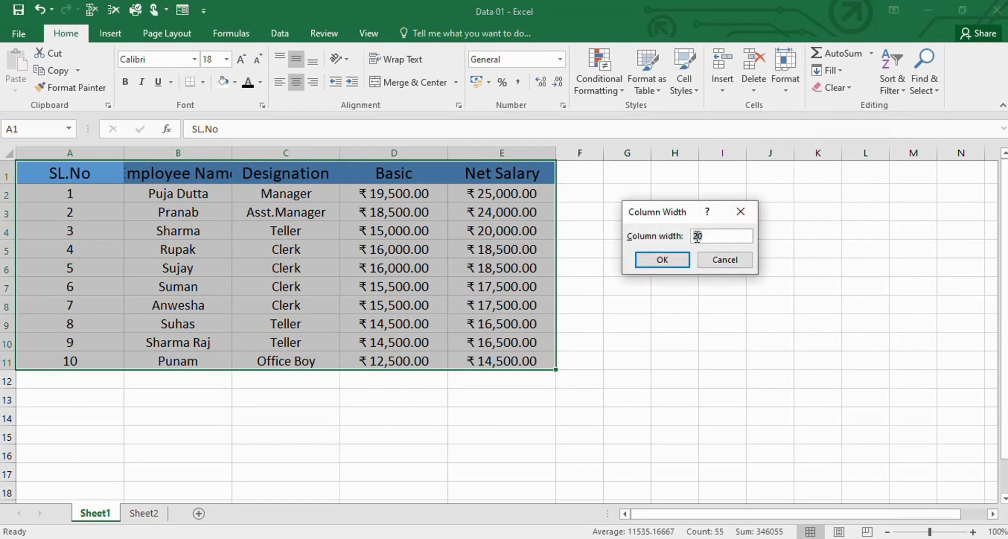
{"action": "left_click", "coordinate": [663, 265]}
{"action": "left_click", "coordinate": [808, 416]}
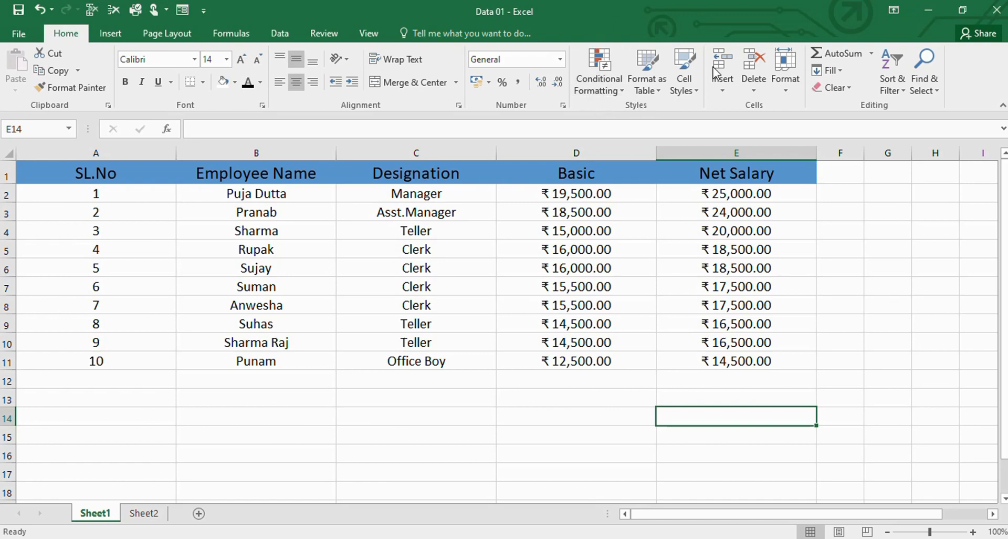
{"action": "left_click", "coordinate": [594, 83]}
{"action": "mouse_move", "coordinate": [634, 111]}
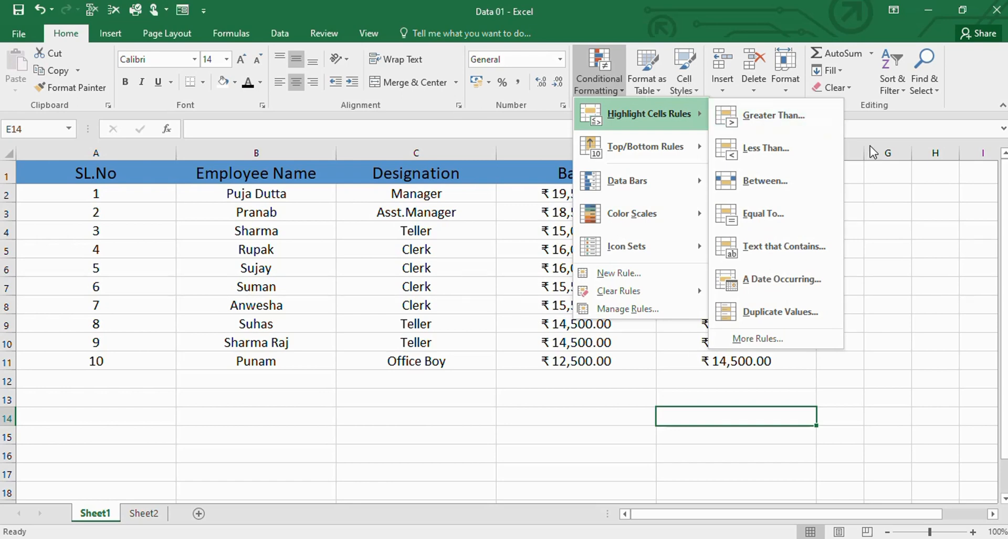
{"action": "left_click", "coordinate": [896, 195]}
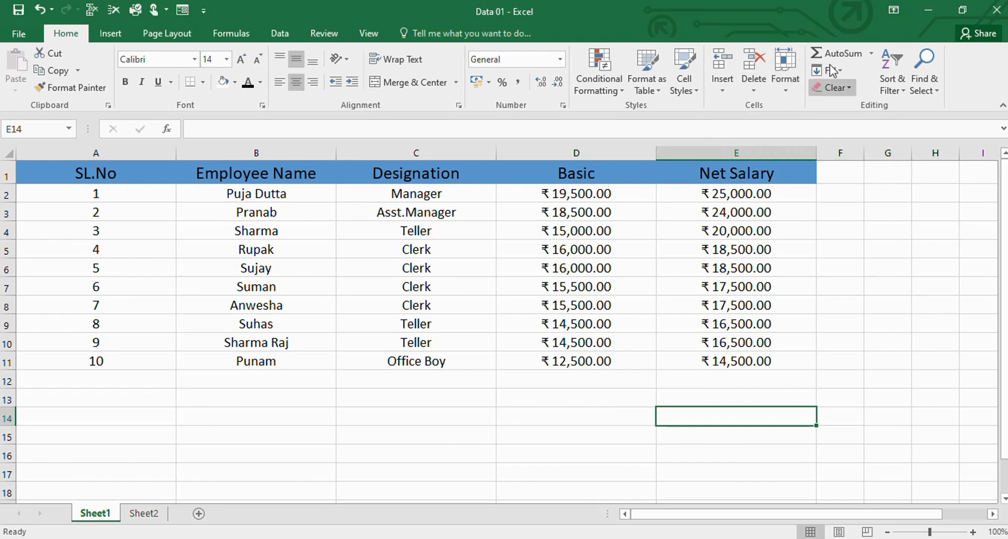
{"action": "left_click", "coordinate": [851, 57]}
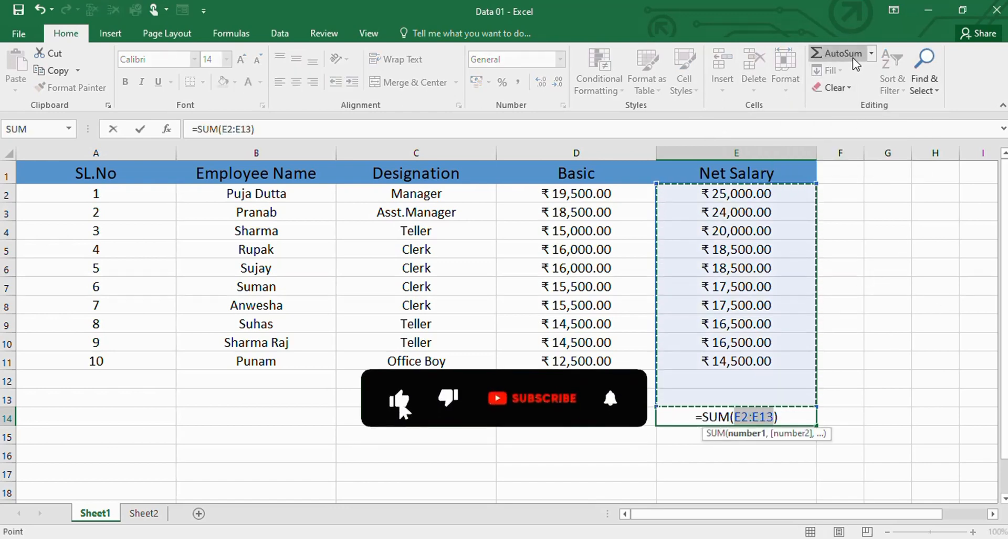
{"action": "left_click", "coordinate": [854, 285]}
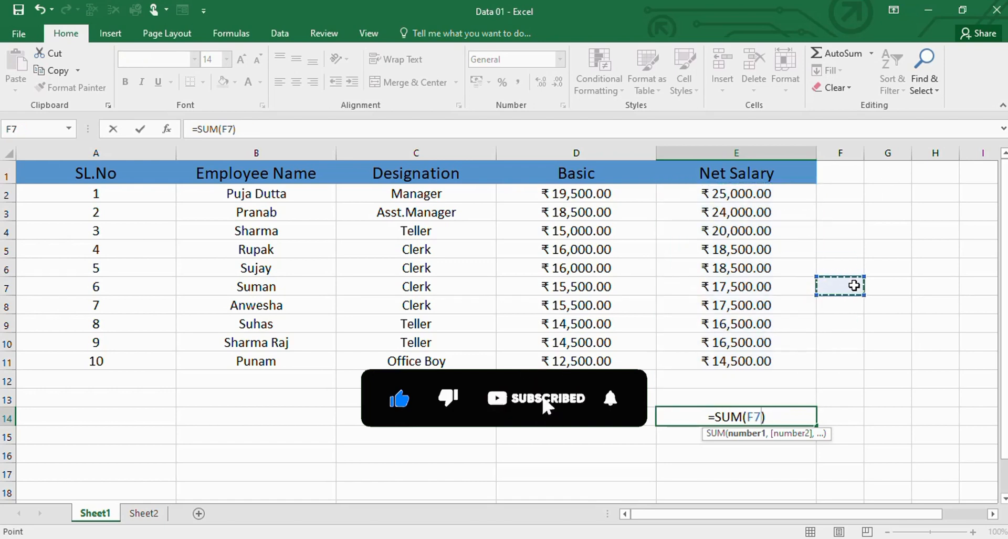
{"action": "key", "text": "ctrl+z"}
{"action": "key", "text": "ctrl+z"}
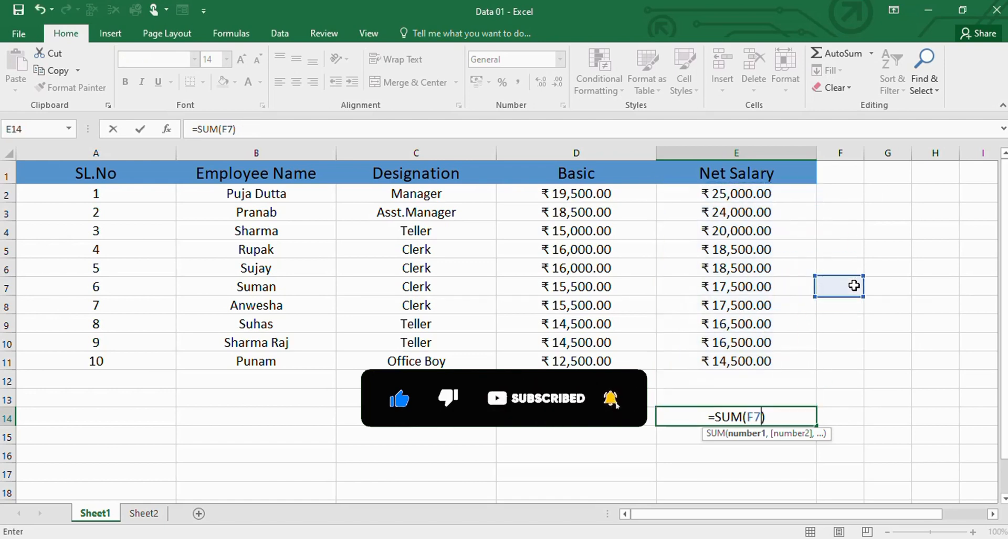
{"action": "key", "text": "ctrl+z"}
{"action": "key", "text": "ctrl+z"}
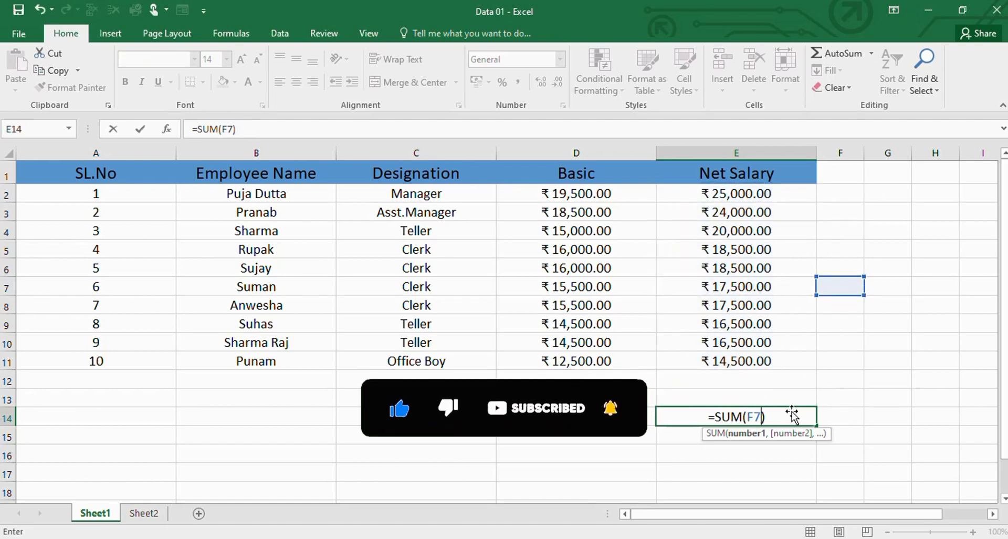
{"action": "key", "text": "Escape"}
{"action": "left_click", "coordinate": [851, 281]}
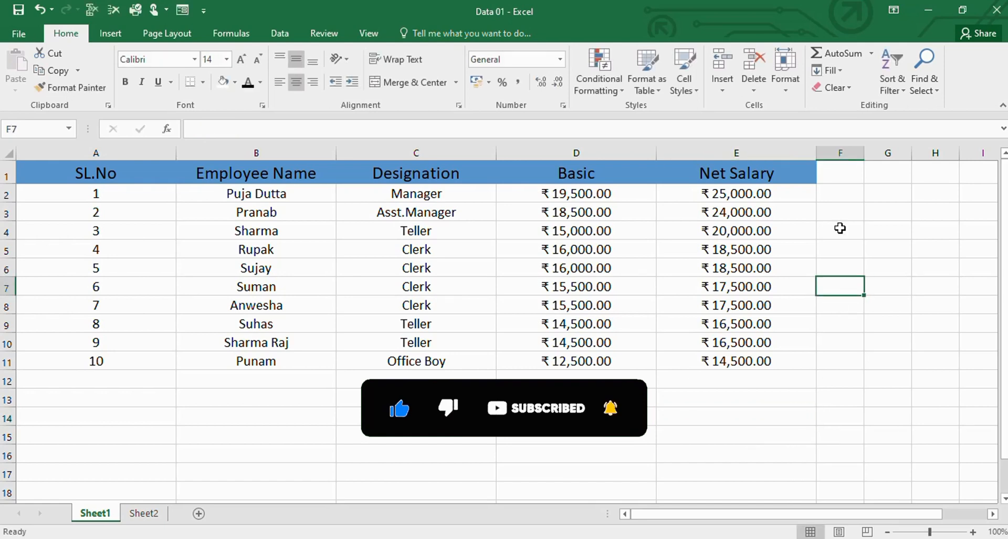
{"action": "left_click", "coordinate": [864, 59]}
{"action": "key", "text": "Escape"}
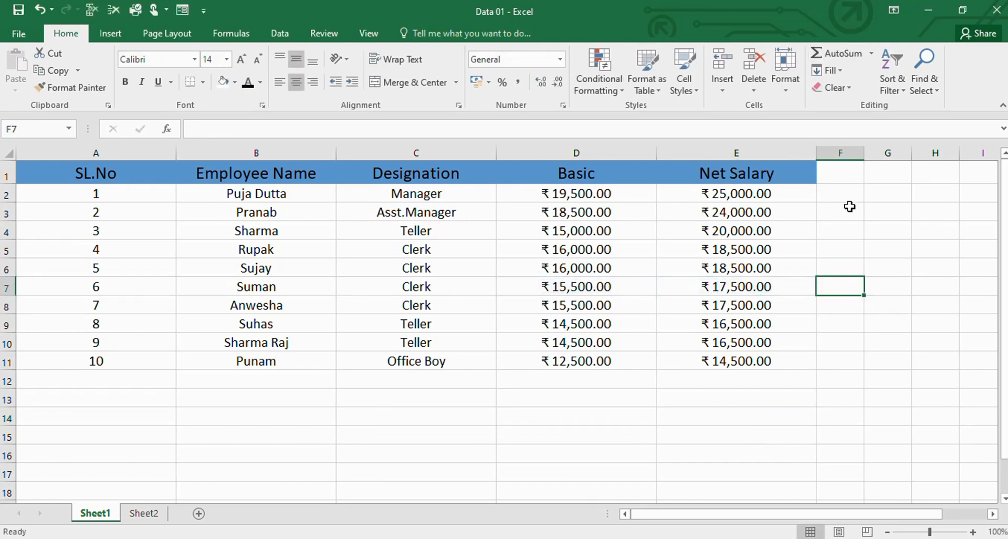
Step: Undo the last column width change and view the list of AutoSum functions
{"action": "key", "text": "ctrl+z"}
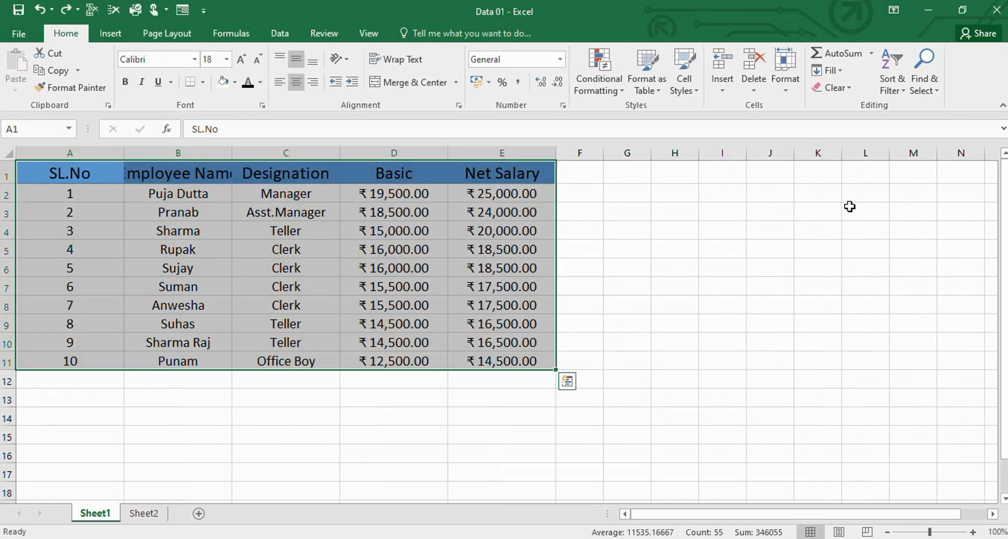
{"action": "left_click", "coordinate": [870, 53]}
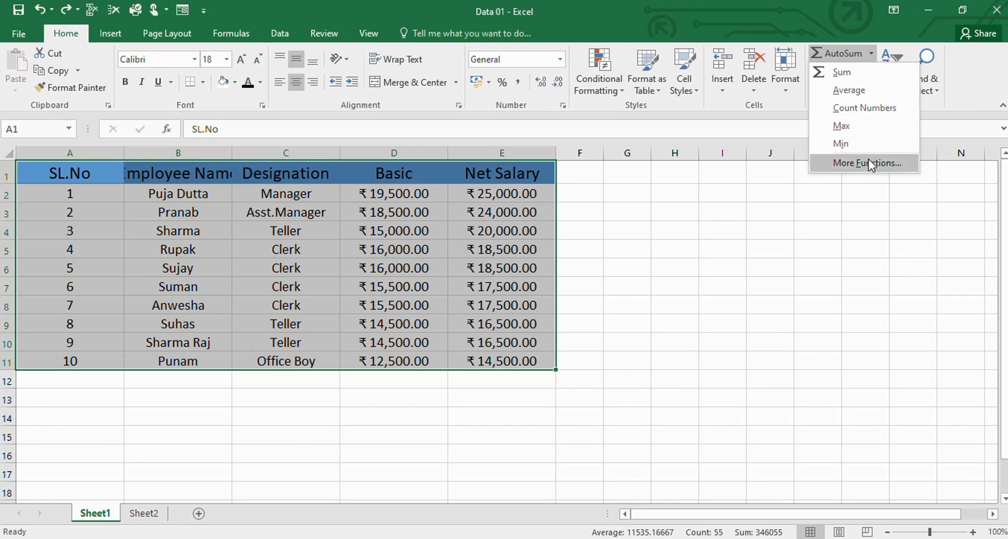
{"action": "left_click", "coordinate": [826, 270]}
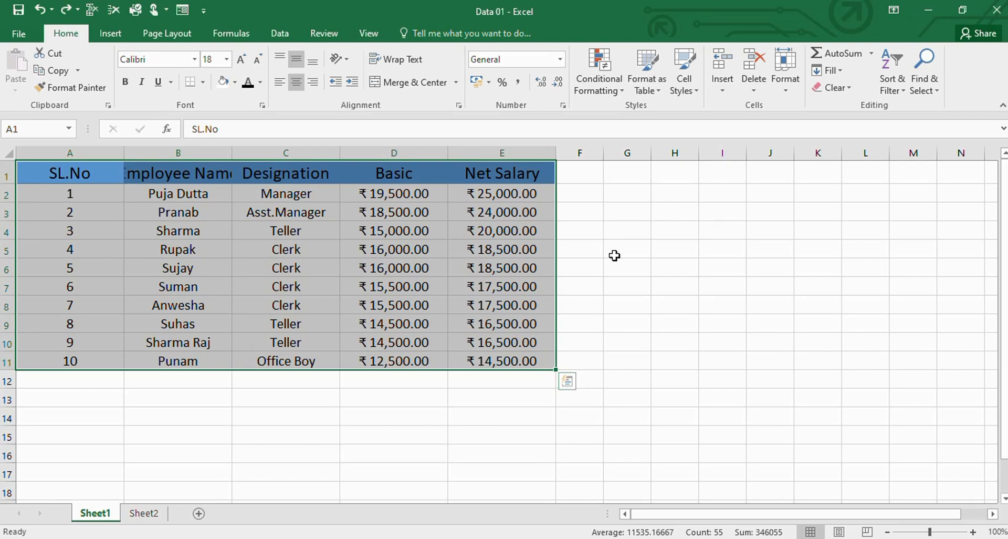
Step: Clear the contents of the salary table range A1:E11, keeping its formatting
{"action": "key", "text": "Delete"}
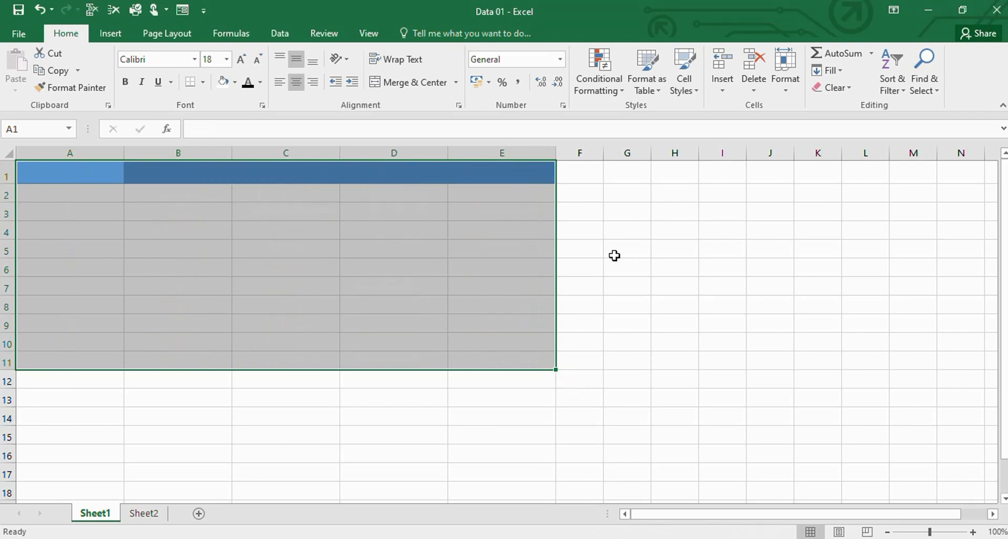